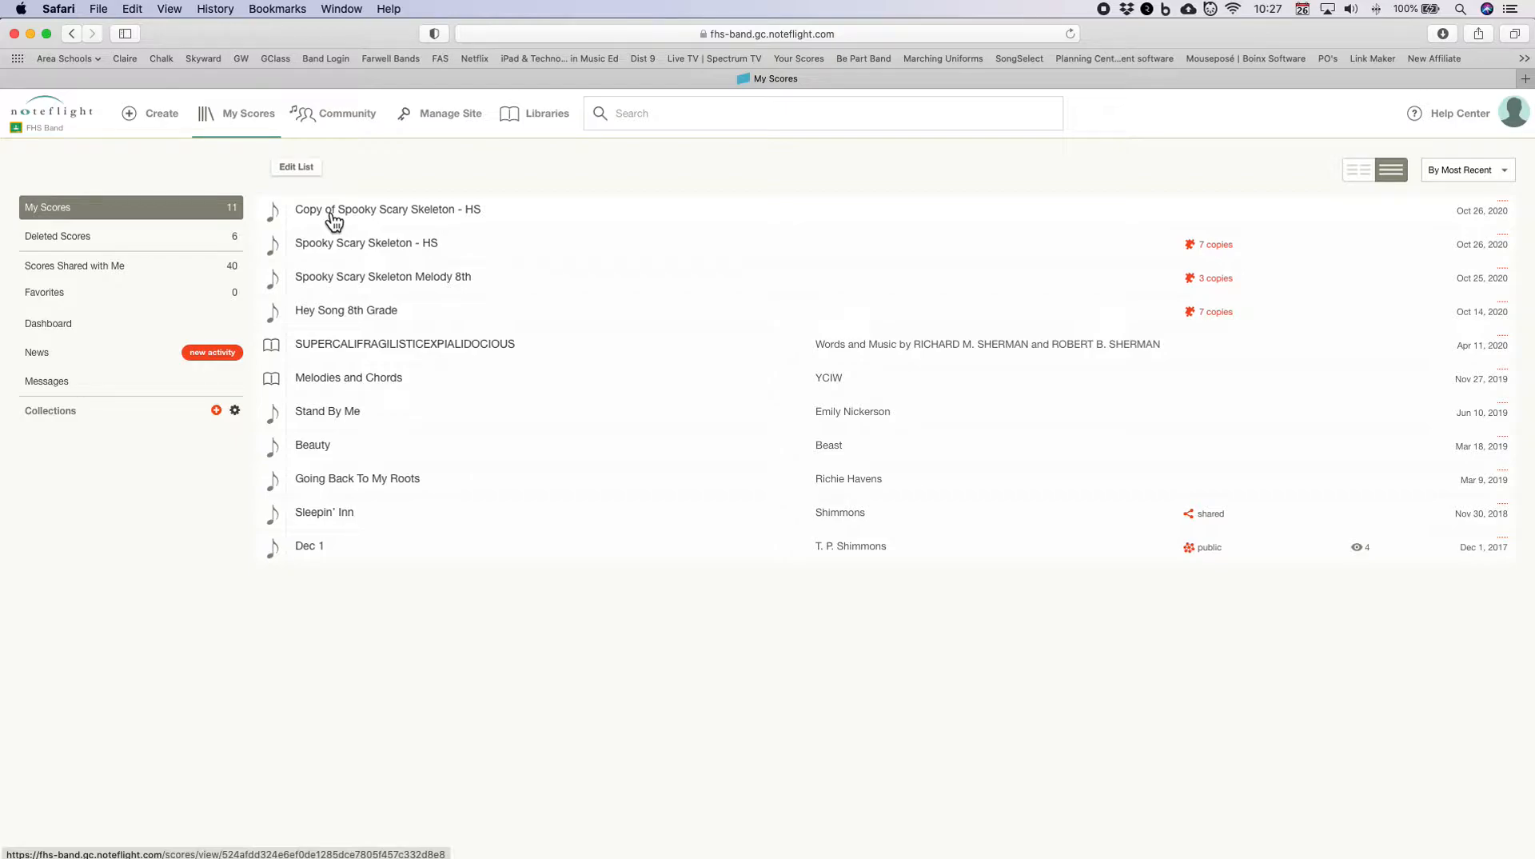
Step: Open the score "Copy of Spooky Scary Skeleton - HS" and start adding a part to it
{"action": "left_click", "coordinate": [334, 215]}
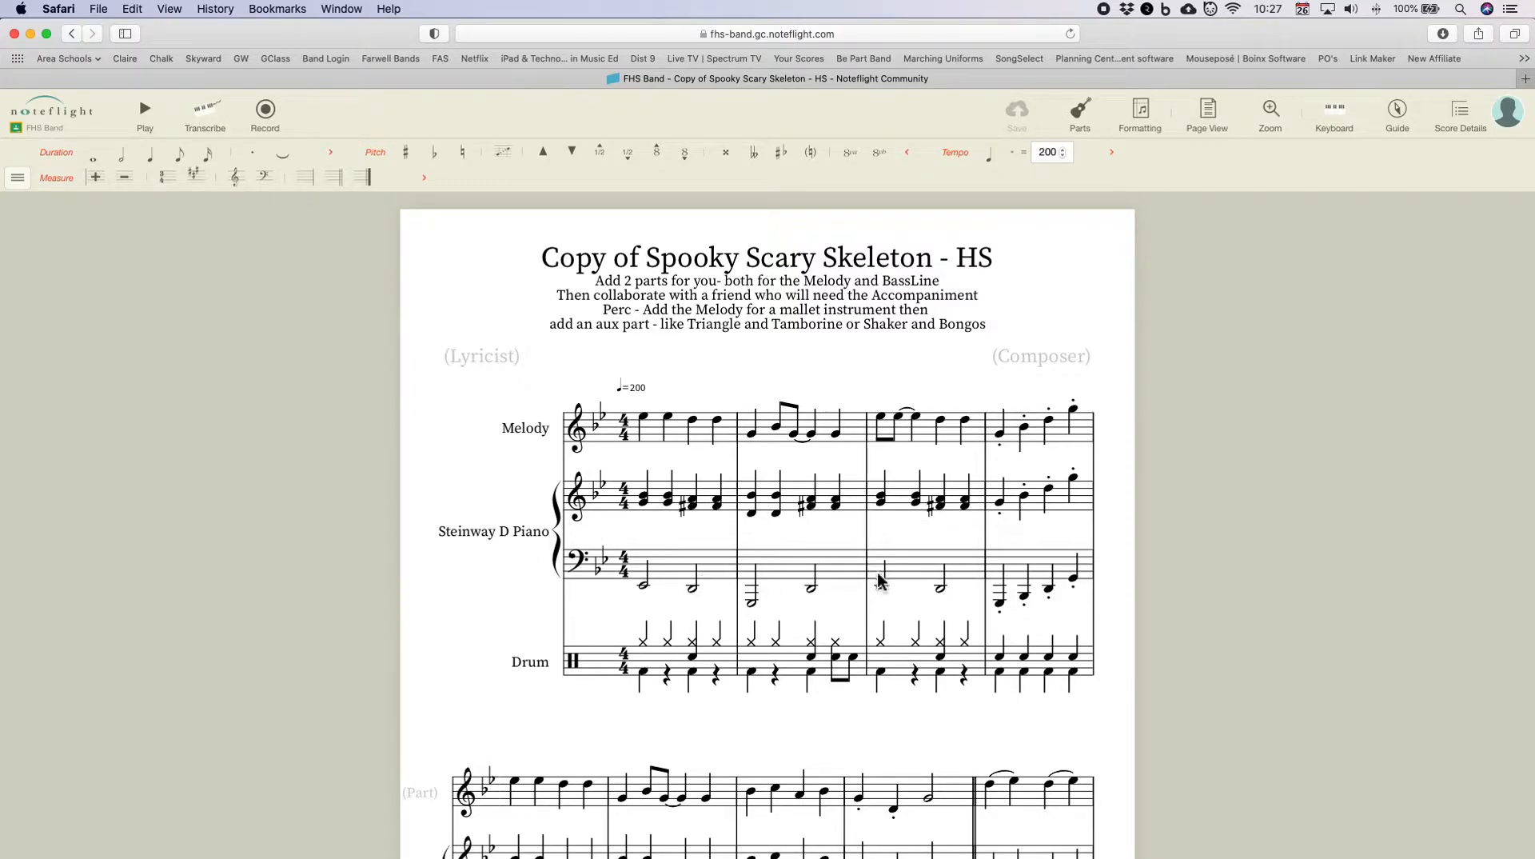
{"action": "left_click", "coordinate": [1096, 118]}
{"action": "left_click", "coordinate": [1310, 374]}
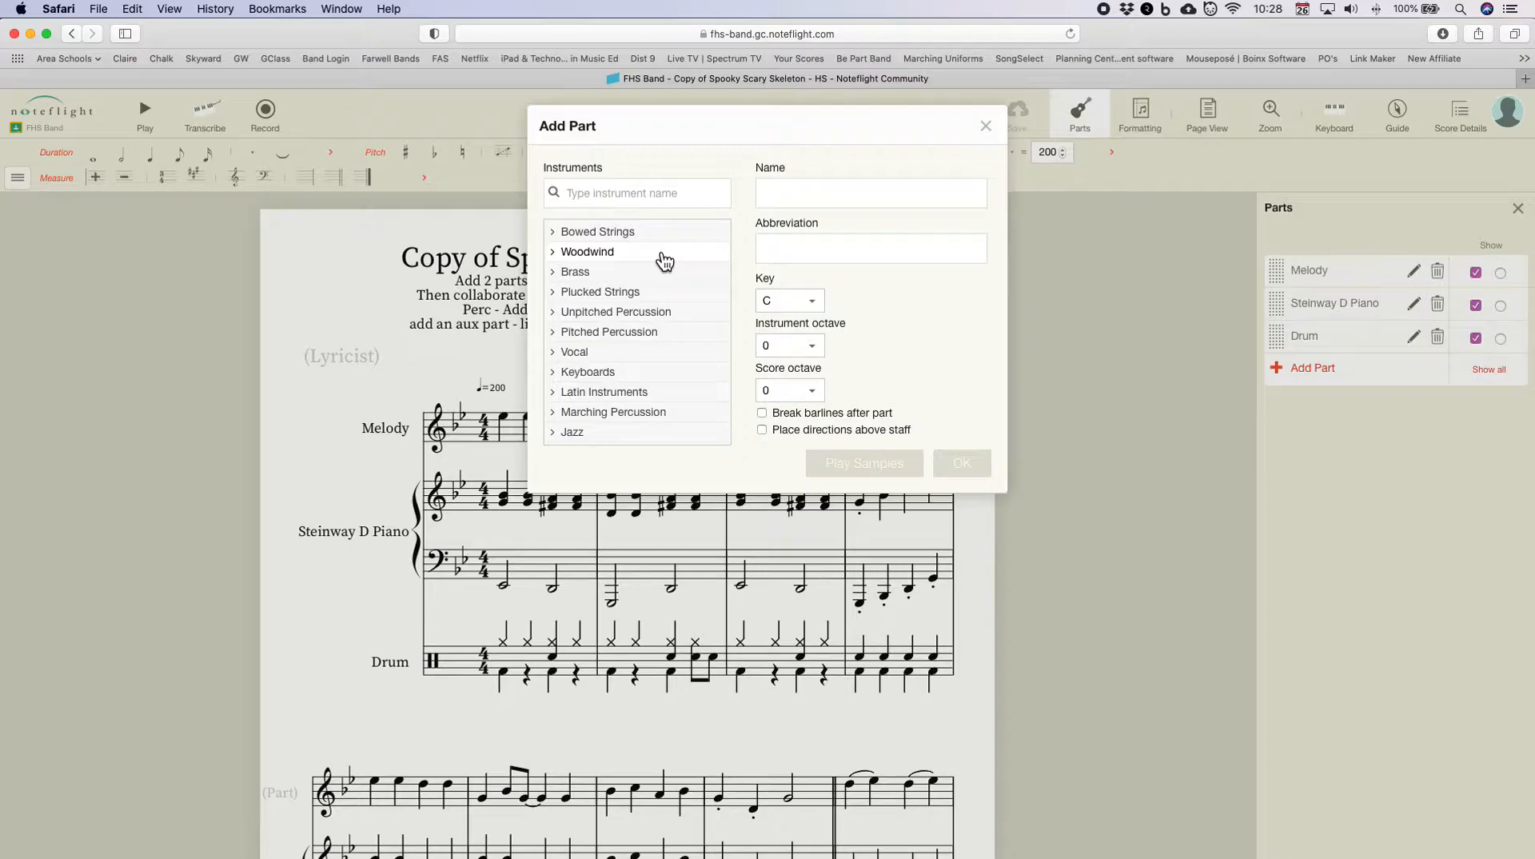
{"action": "type", "text": "eup"}
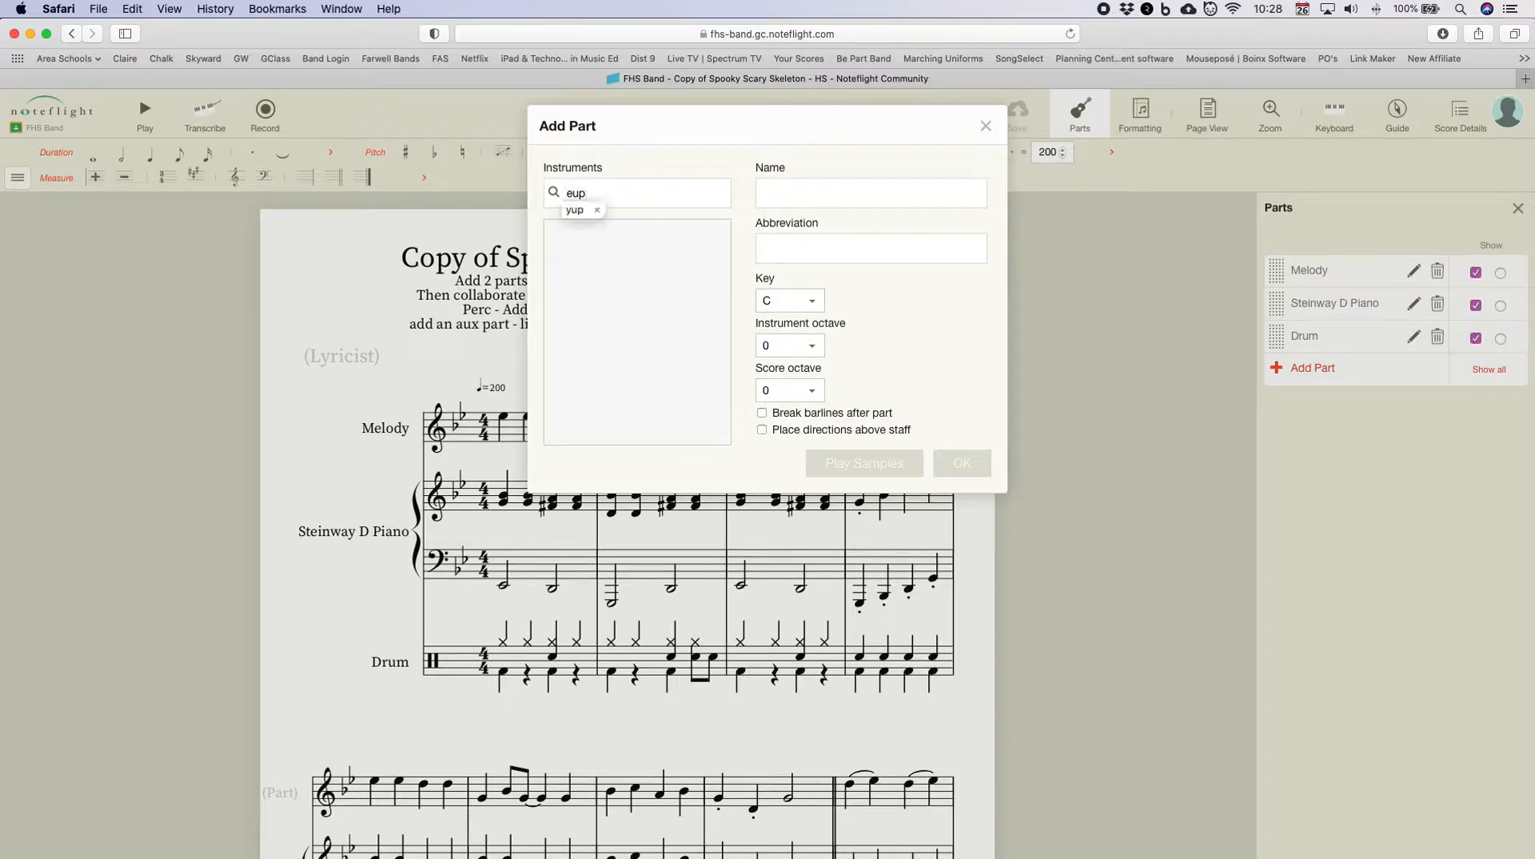
{"action": "type", "text": "honium"}
{"action": "left_click_drag", "start_coordinate": [645, 200], "coordinate": [552, 198]}
{"action": "key", "text": "BackSpace"}
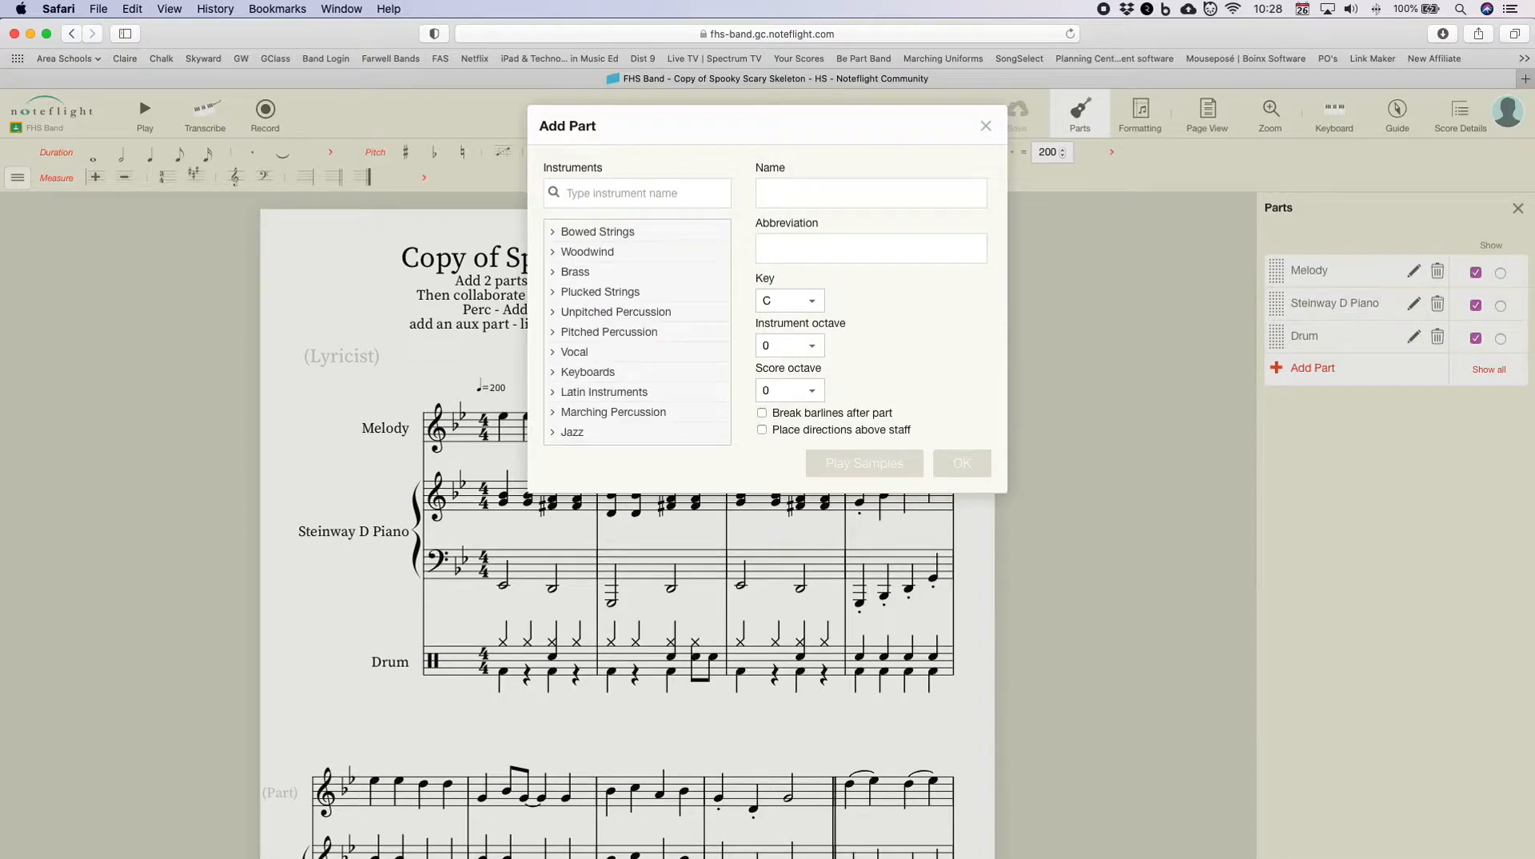
Step: Add a Baritone part from the Brass instruments to the score
{"action": "left_click", "coordinate": [569, 273]}
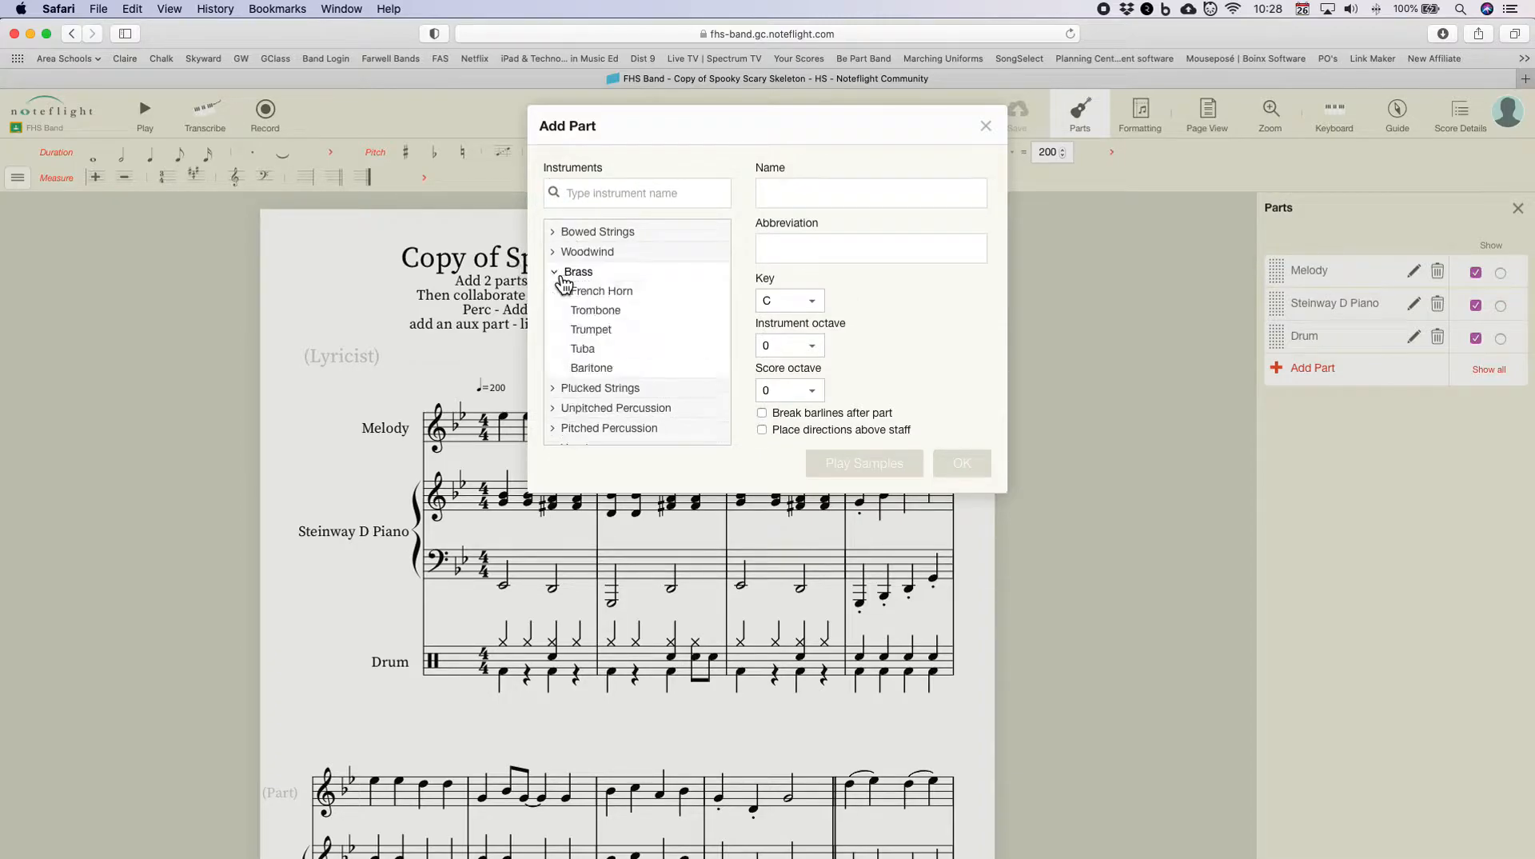
{"action": "left_click", "coordinate": [600, 370]}
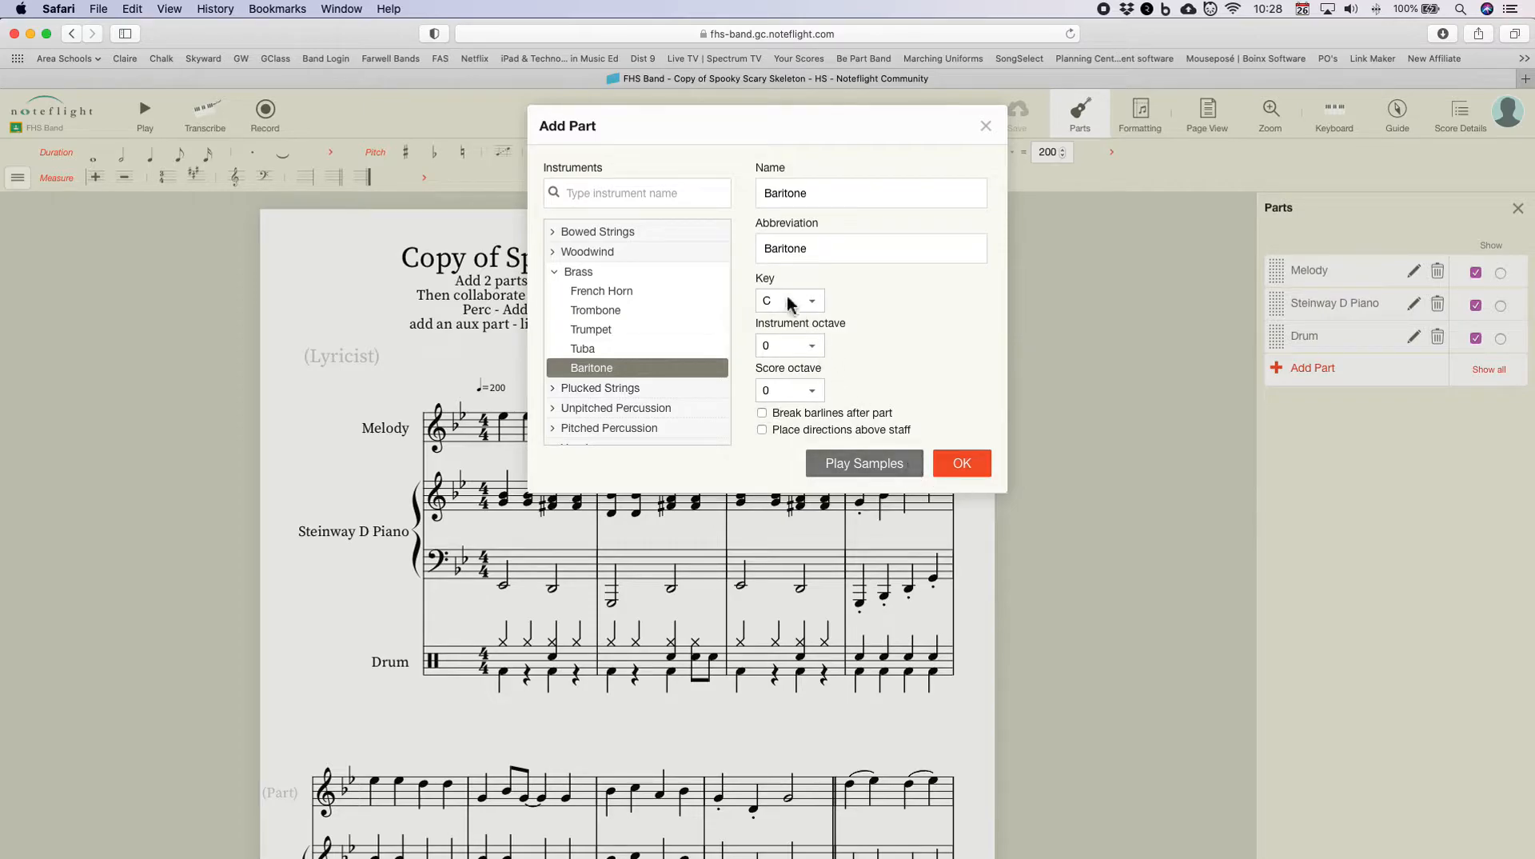
{"action": "left_click", "coordinate": [964, 464]}
Step: Add a second Baritone part from the Brass instruments
{"action": "left_click", "coordinate": [1309, 409]}
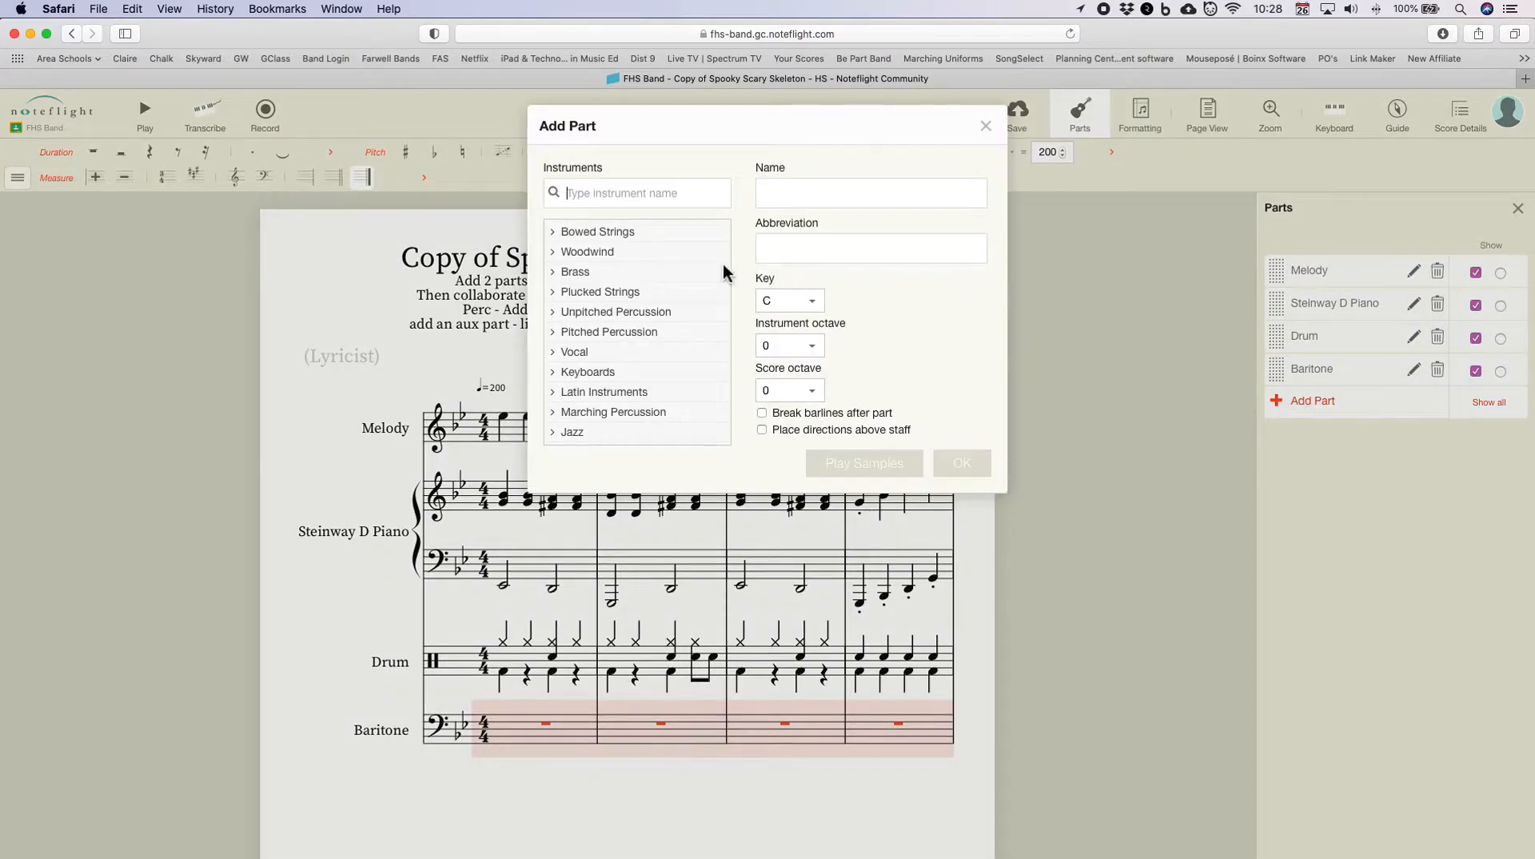
{"action": "left_click", "coordinate": [577, 272]}
{"action": "left_click", "coordinate": [591, 369]}
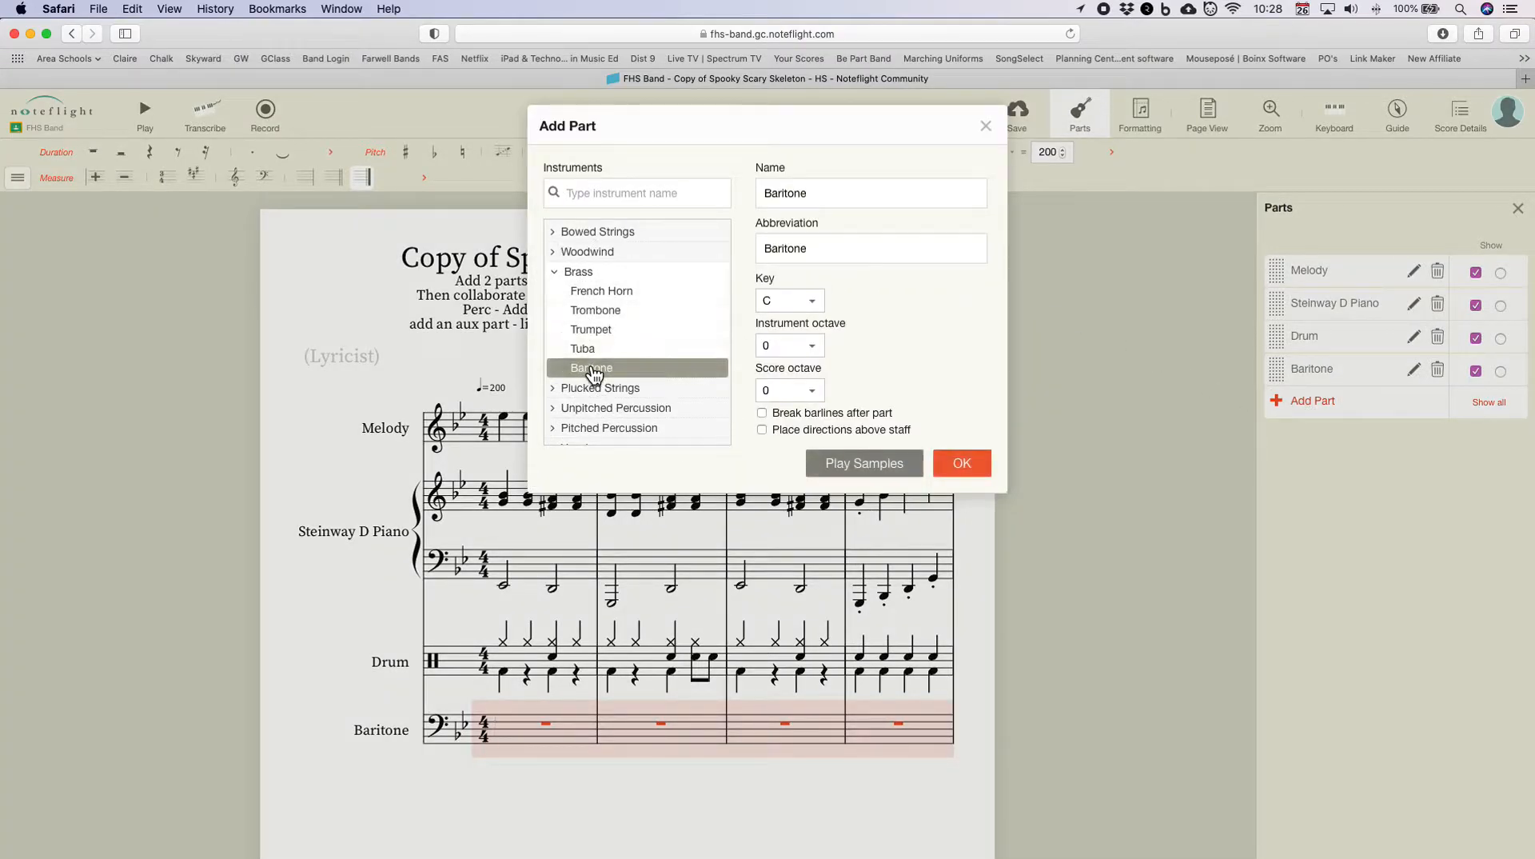
{"action": "left_click", "coordinate": [962, 465]}
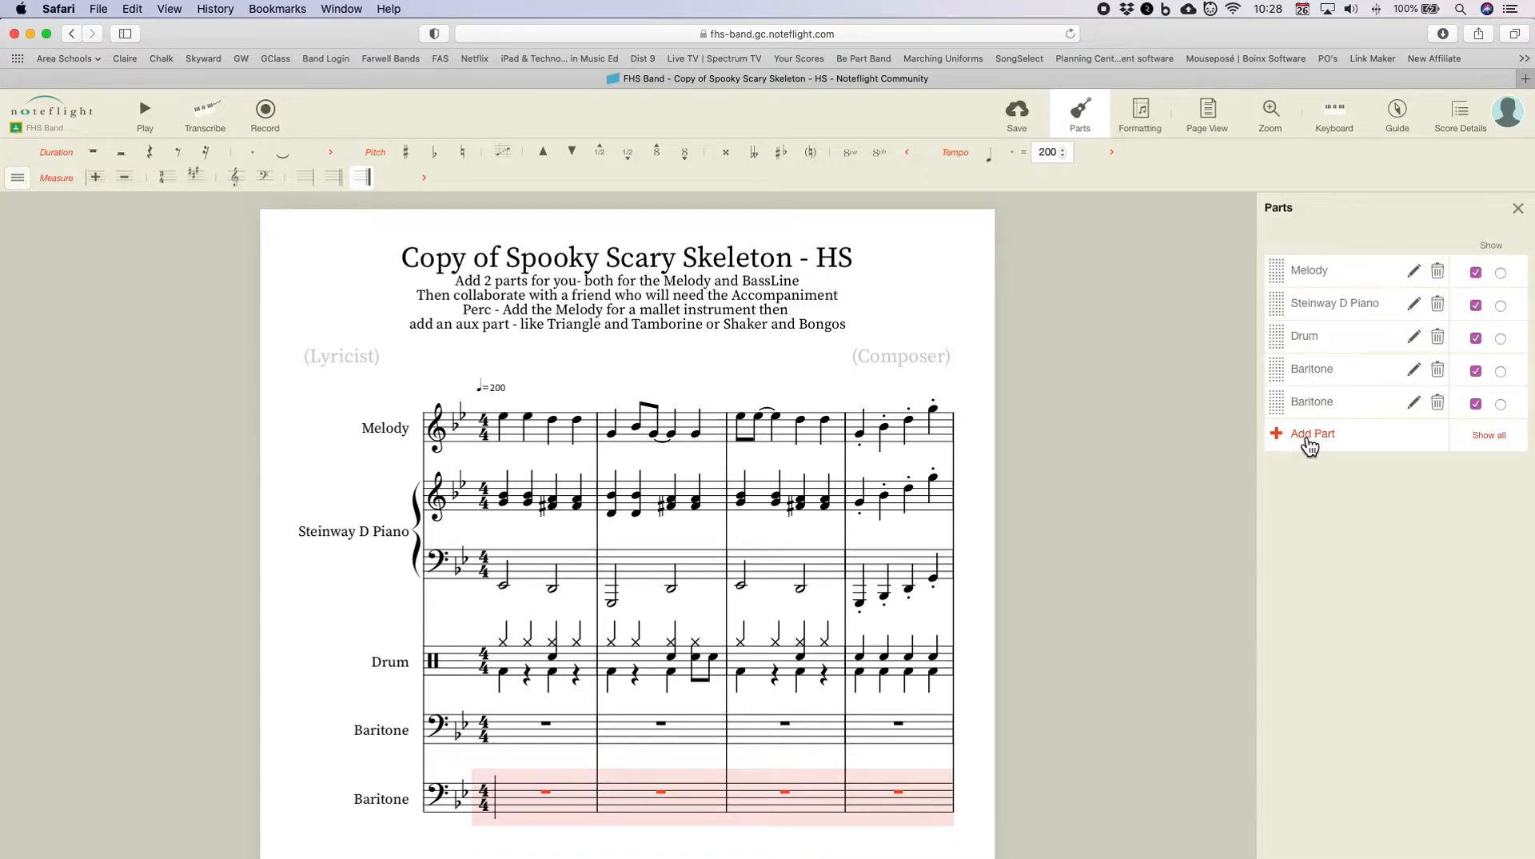
Step: Reorder the parts so both Baritone parts come above Melody, and close the parts list
{"action": "left_click_drag", "start_coordinate": [1278, 372], "coordinate": [1275, 266]}
{"action": "left_click_drag", "start_coordinate": [1277, 403], "coordinate": [1288, 300]}
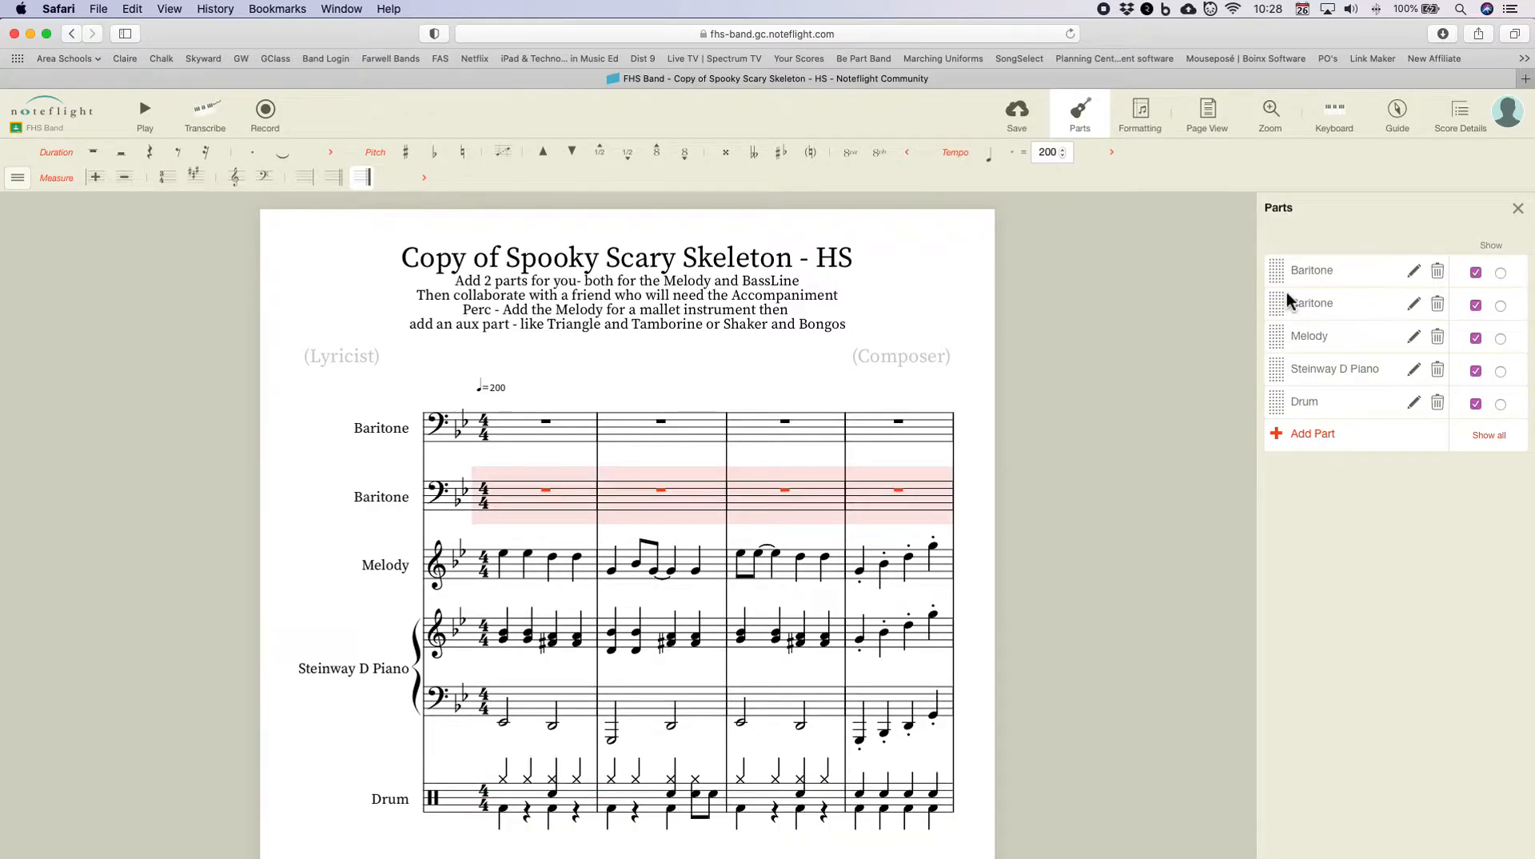
{"action": "left_click", "coordinate": [1517, 209]}
{"action": "left_click", "coordinate": [463, 455]}
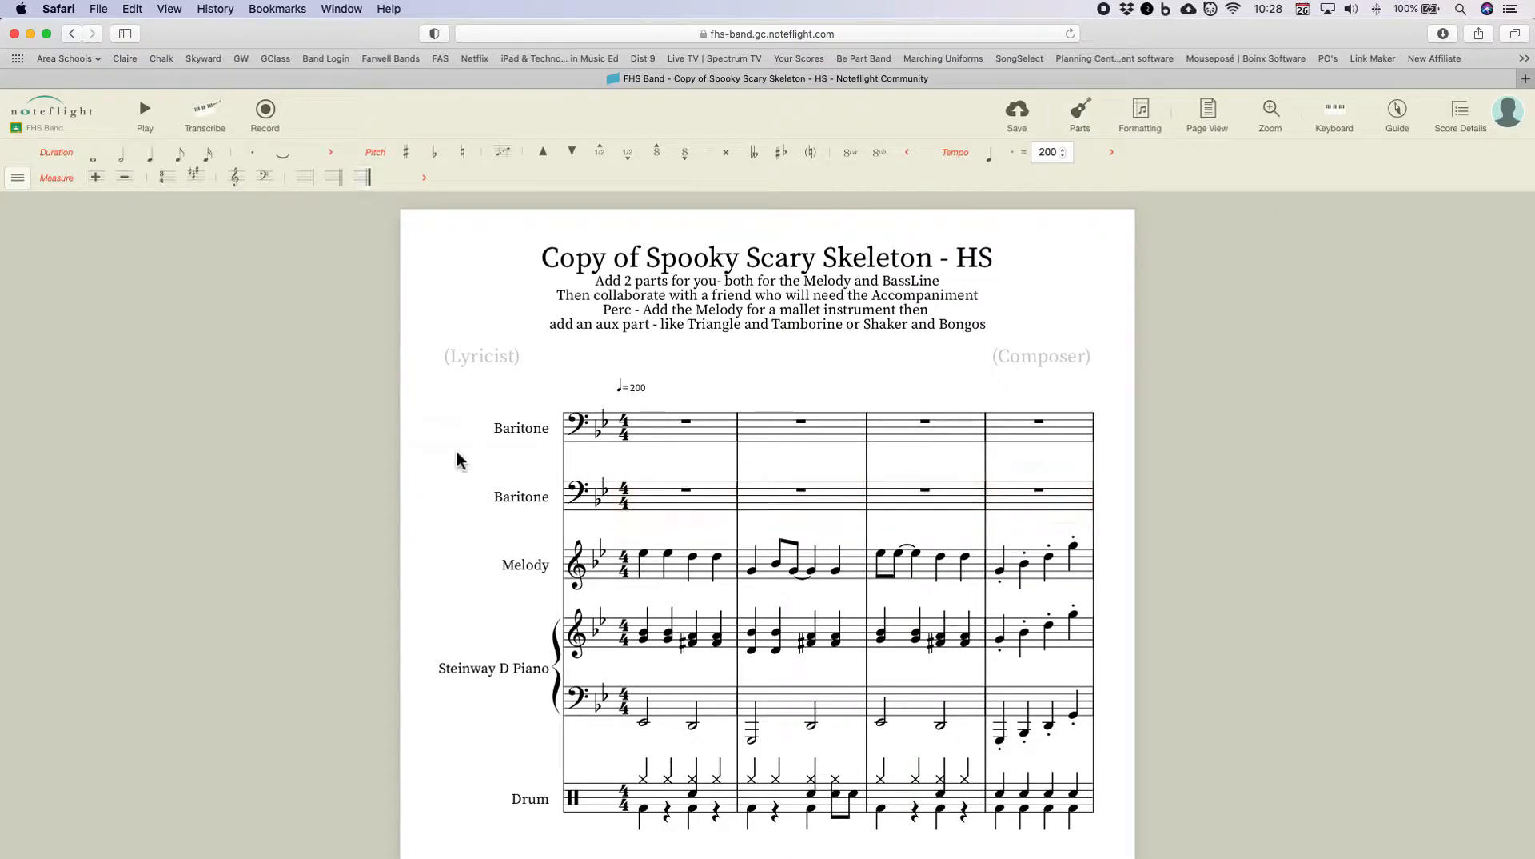
Step: Select the entire Melody staff and copy its notes
{"action": "left_click", "coordinate": [616, 428]}
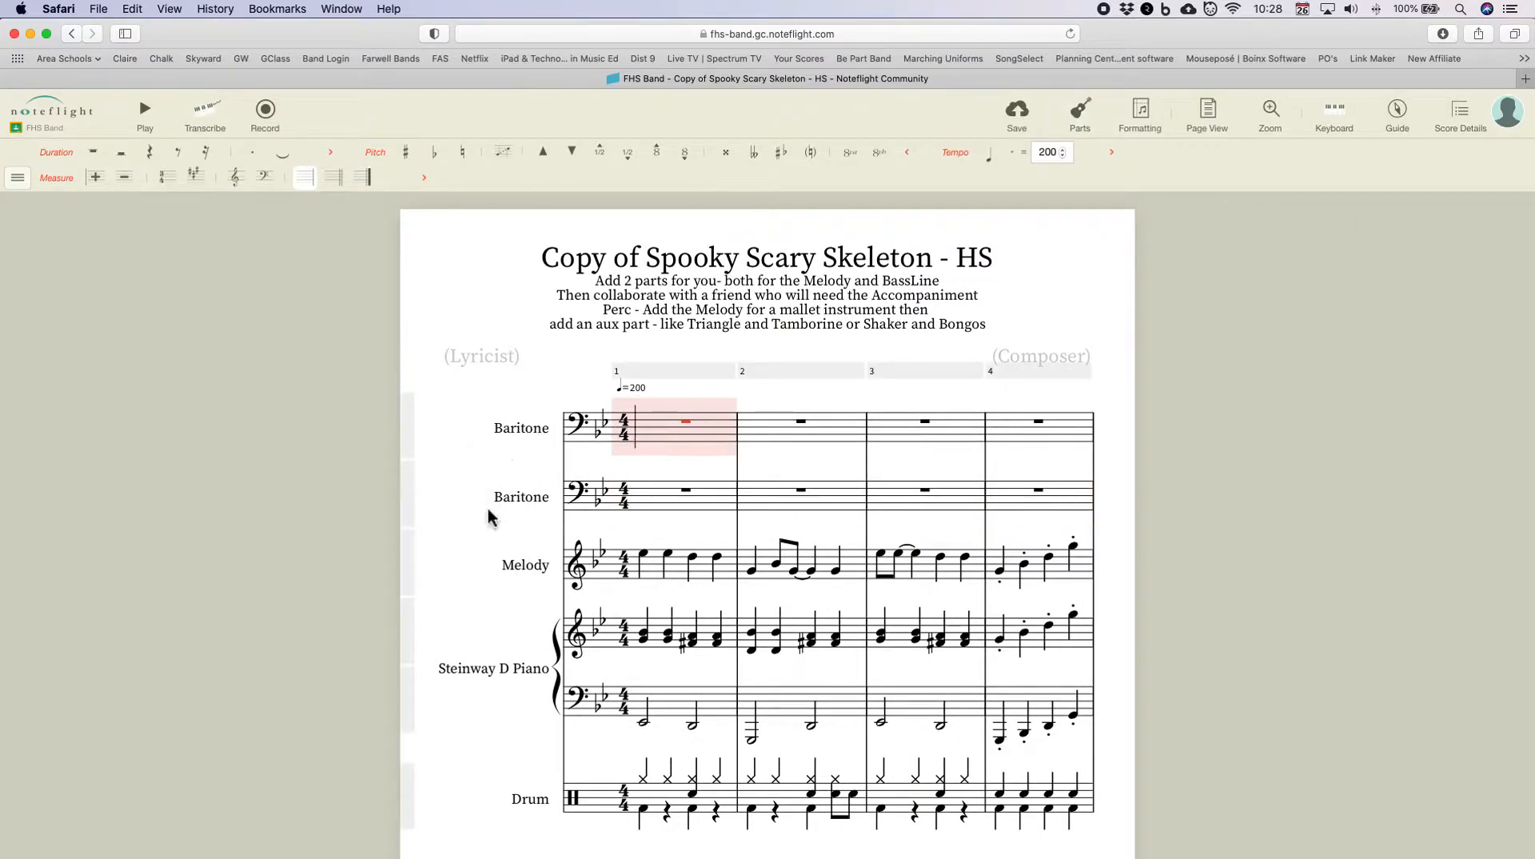
{"action": "left_click", "coordinate": [406, 567]}
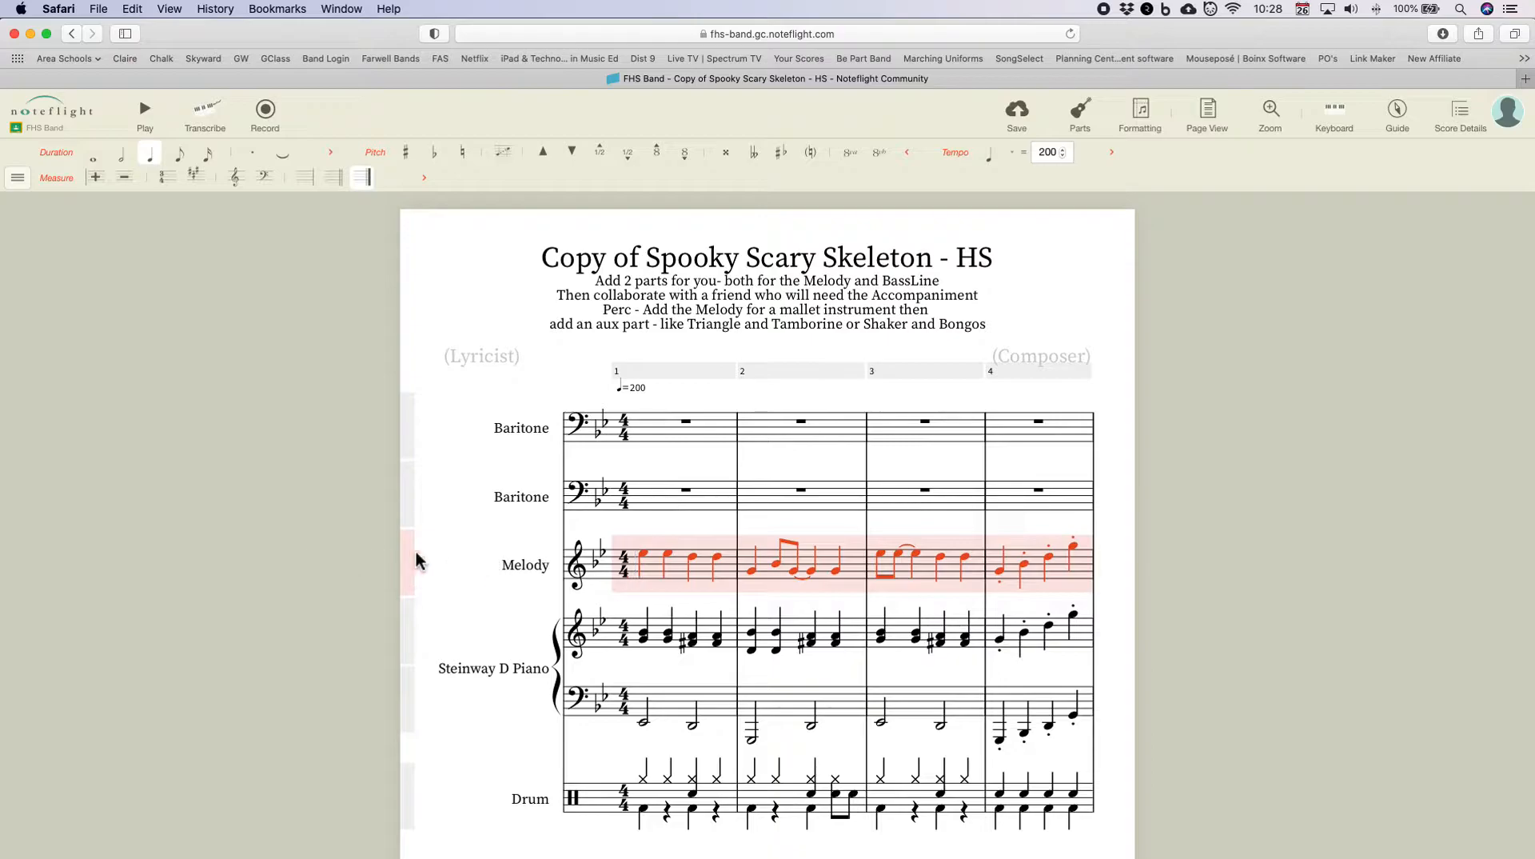
{"action": "left_click", "coordinate": [402, 506]}
{"action": "left_click", "coordinate": [410, 444]}
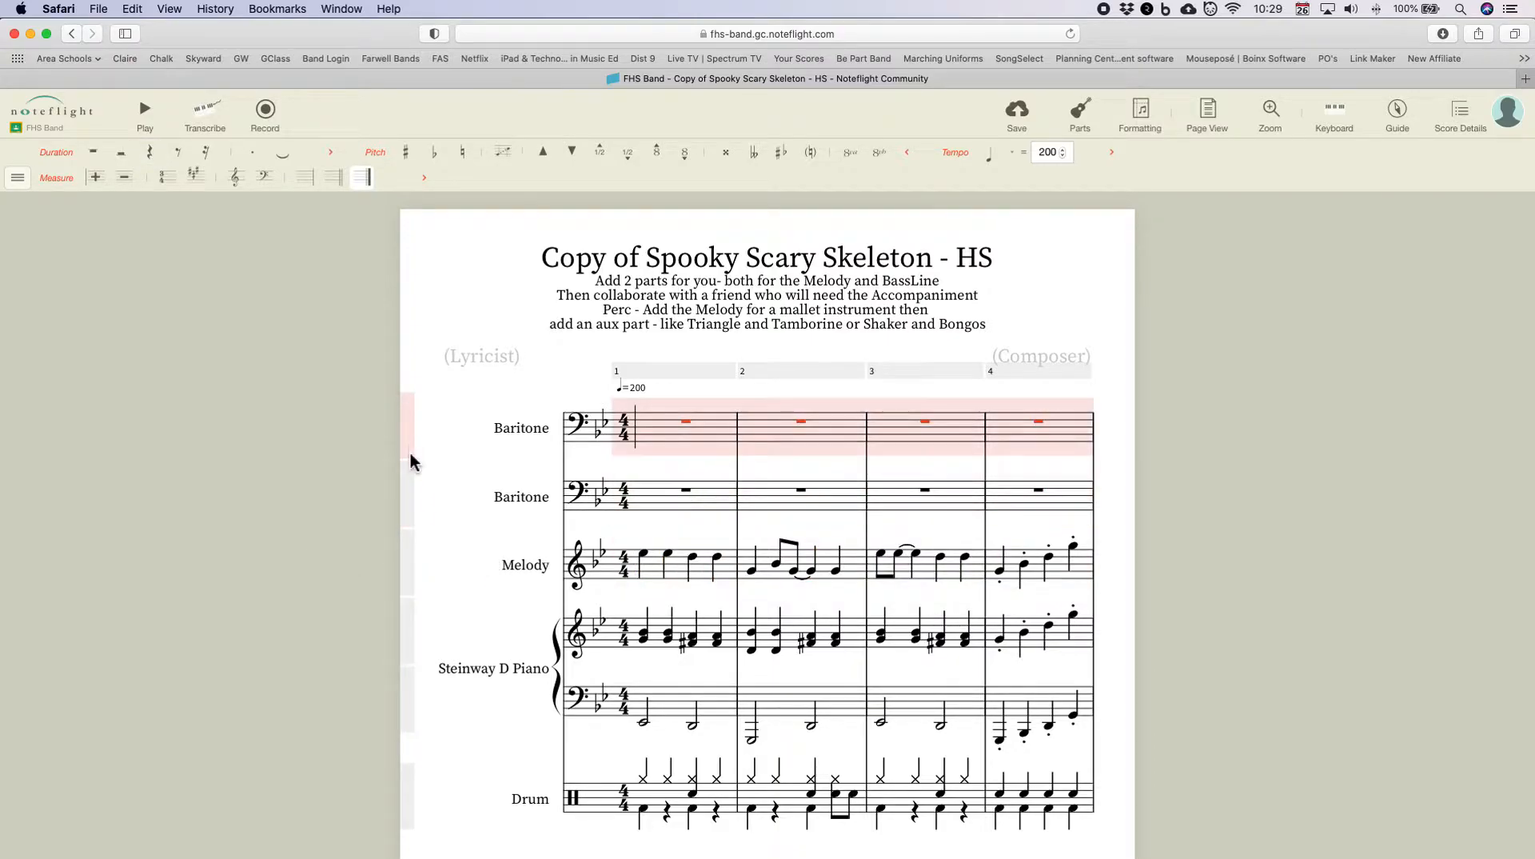
{"action": "left_click", "coordinate": [408, 556]}
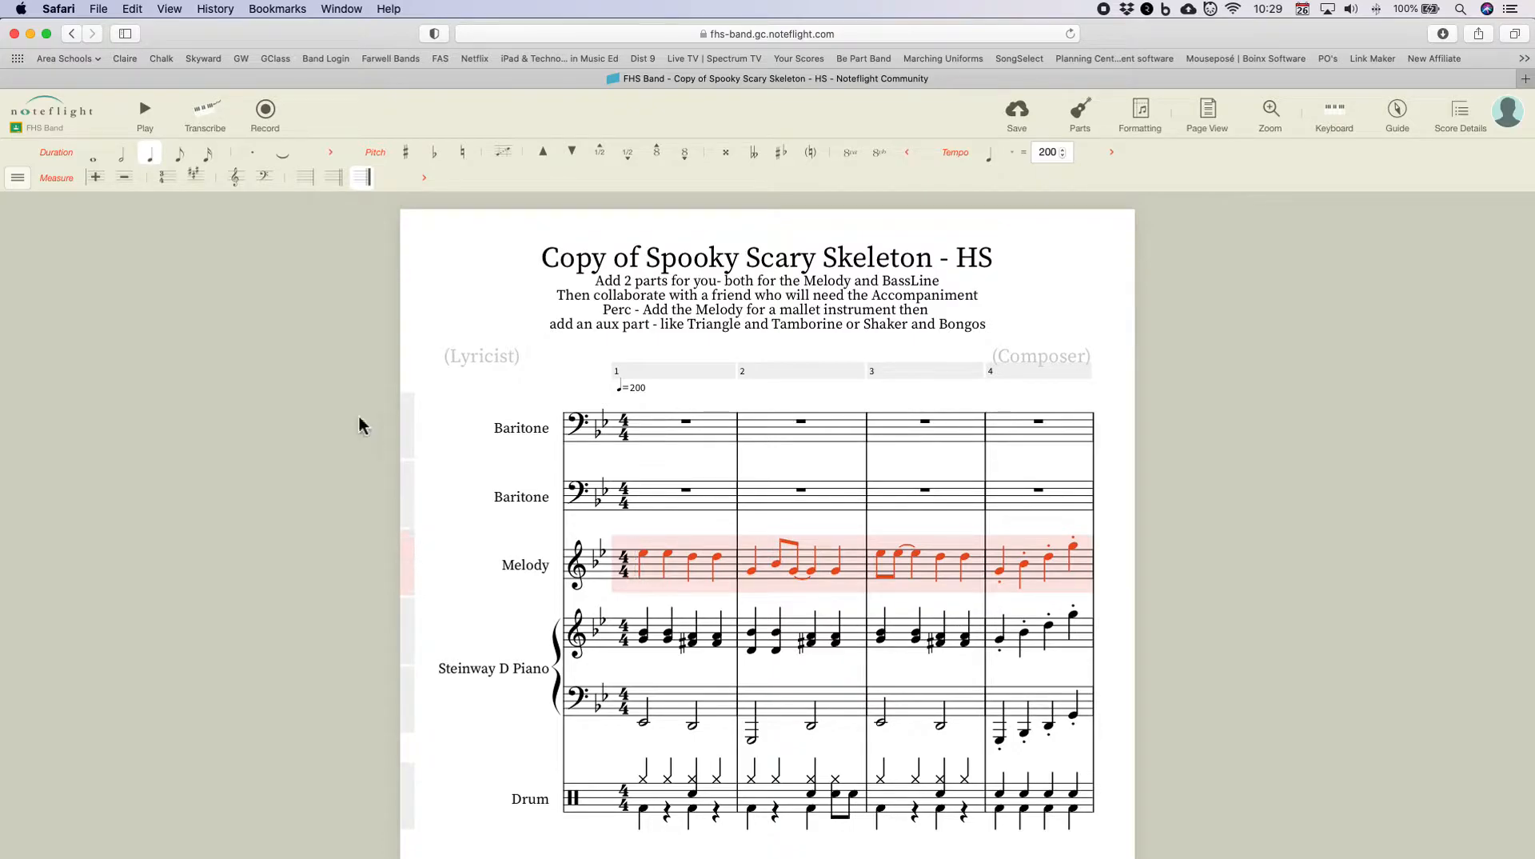
{"action": "left_click", "coordinate": [18, 178]}
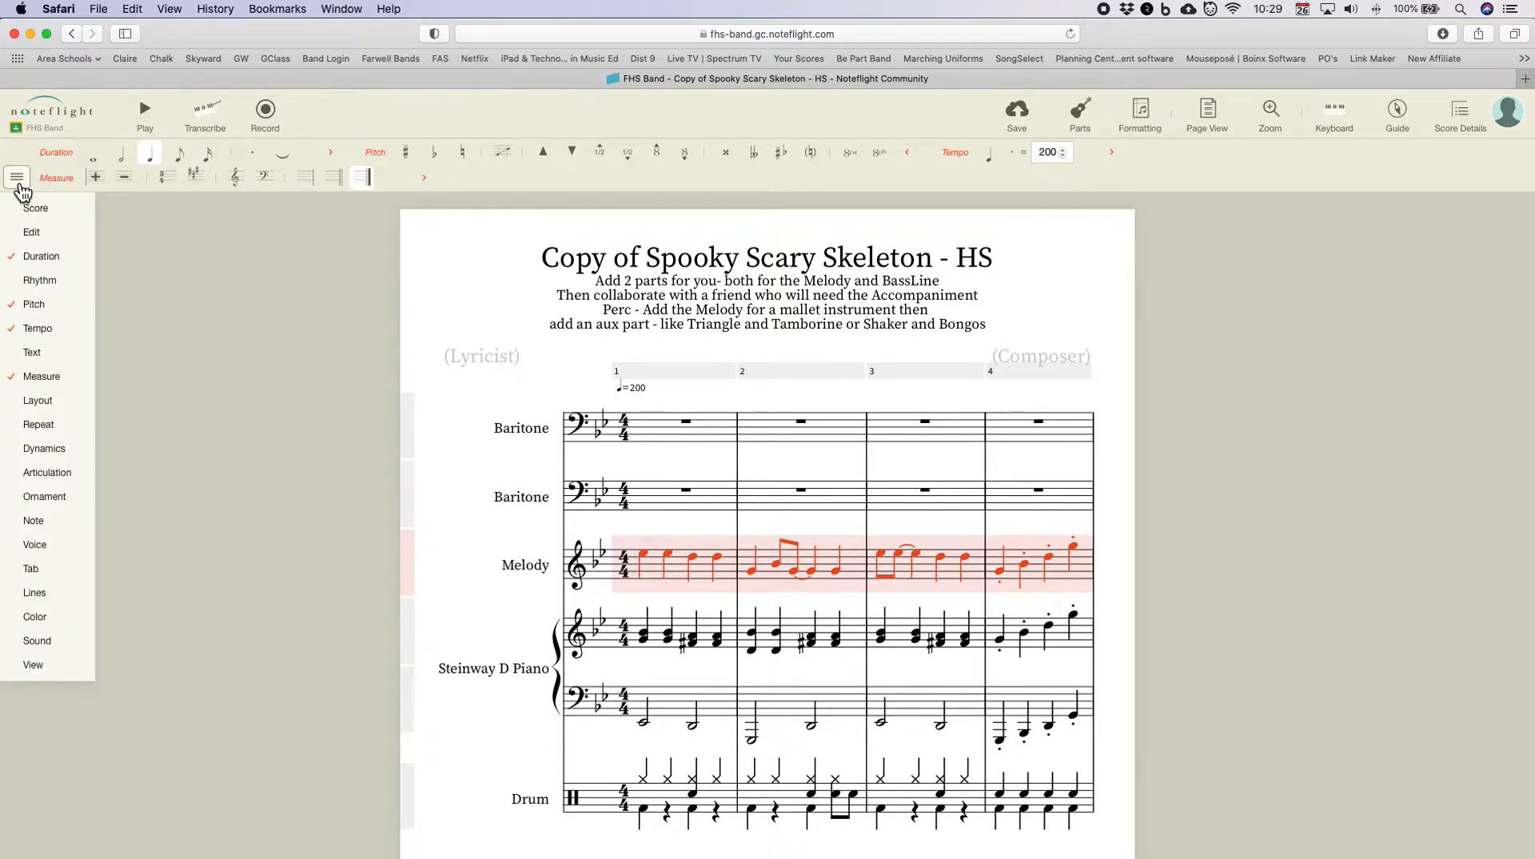
{"action": "mouse_move", "coordinate": [32, 240]}
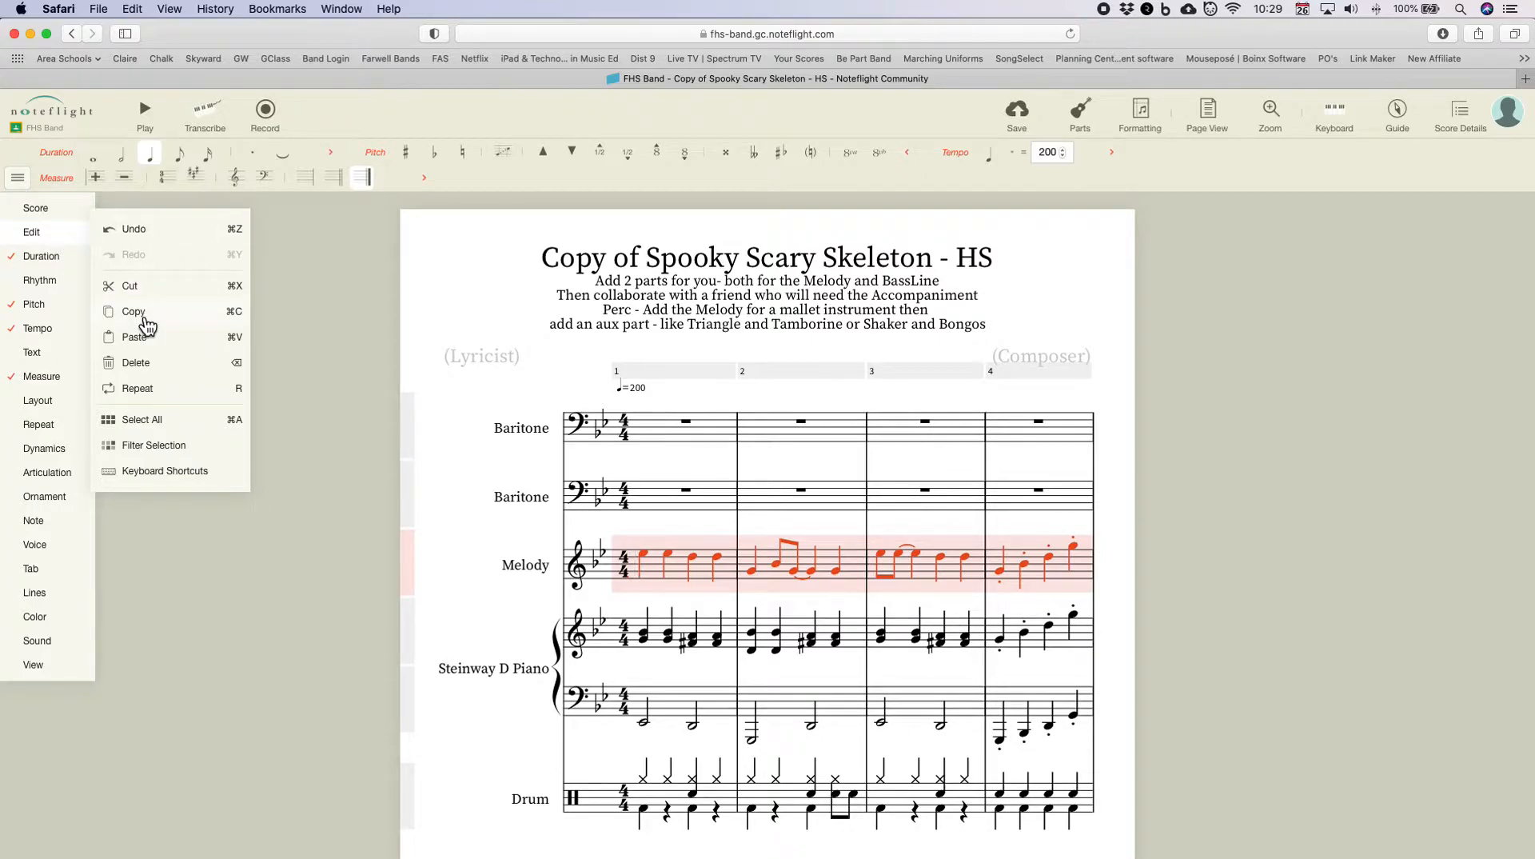
Step: Paste the copied melody into the entire first Baritone staff
{"action": "left_click", "coordinate": [494, 427]}
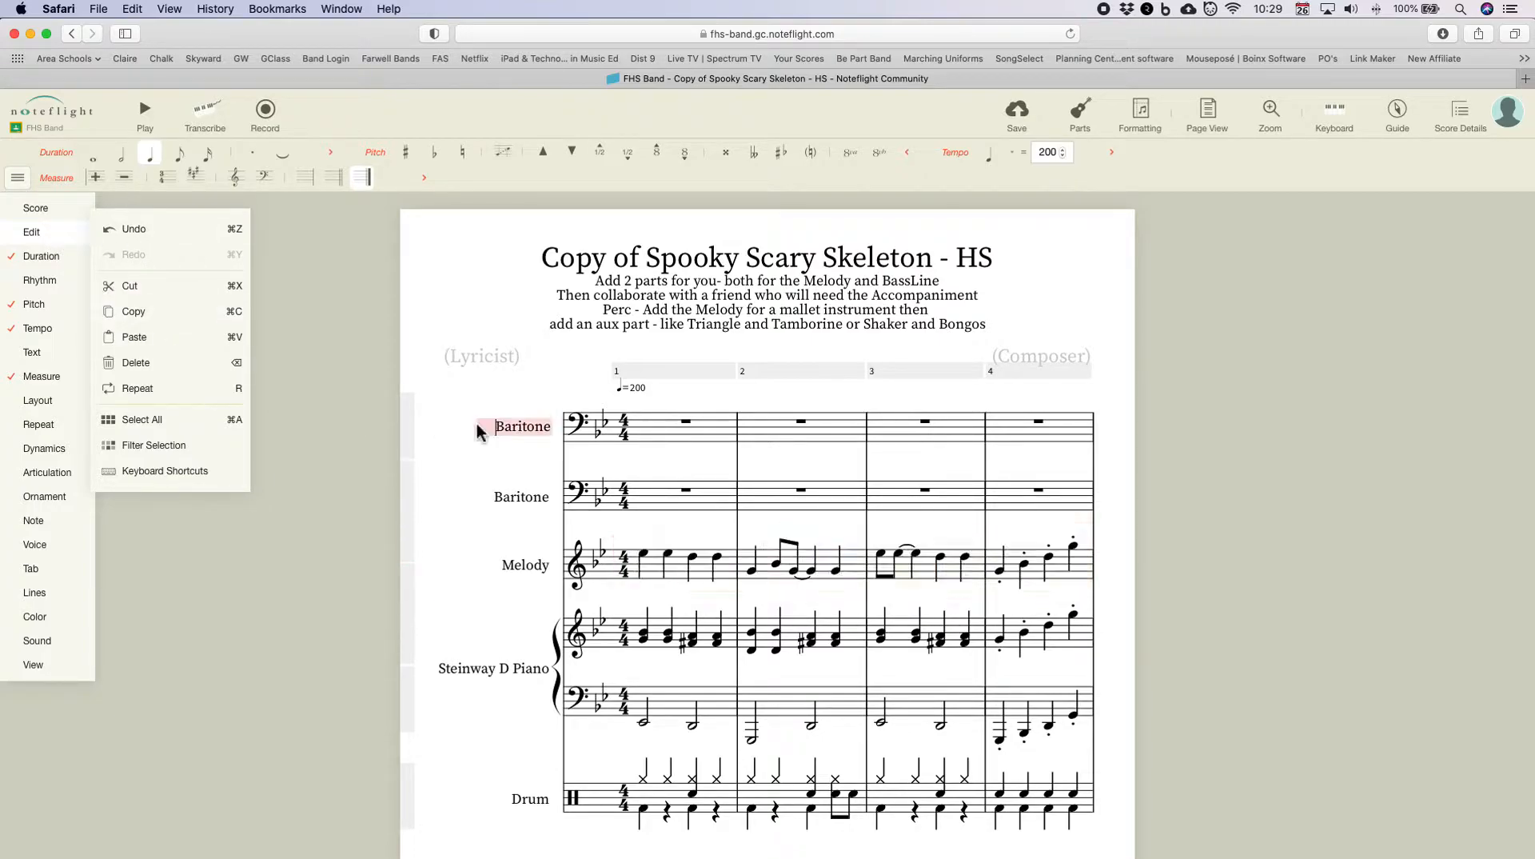
{"action": "left_click", "coordinate": [407, 429]}
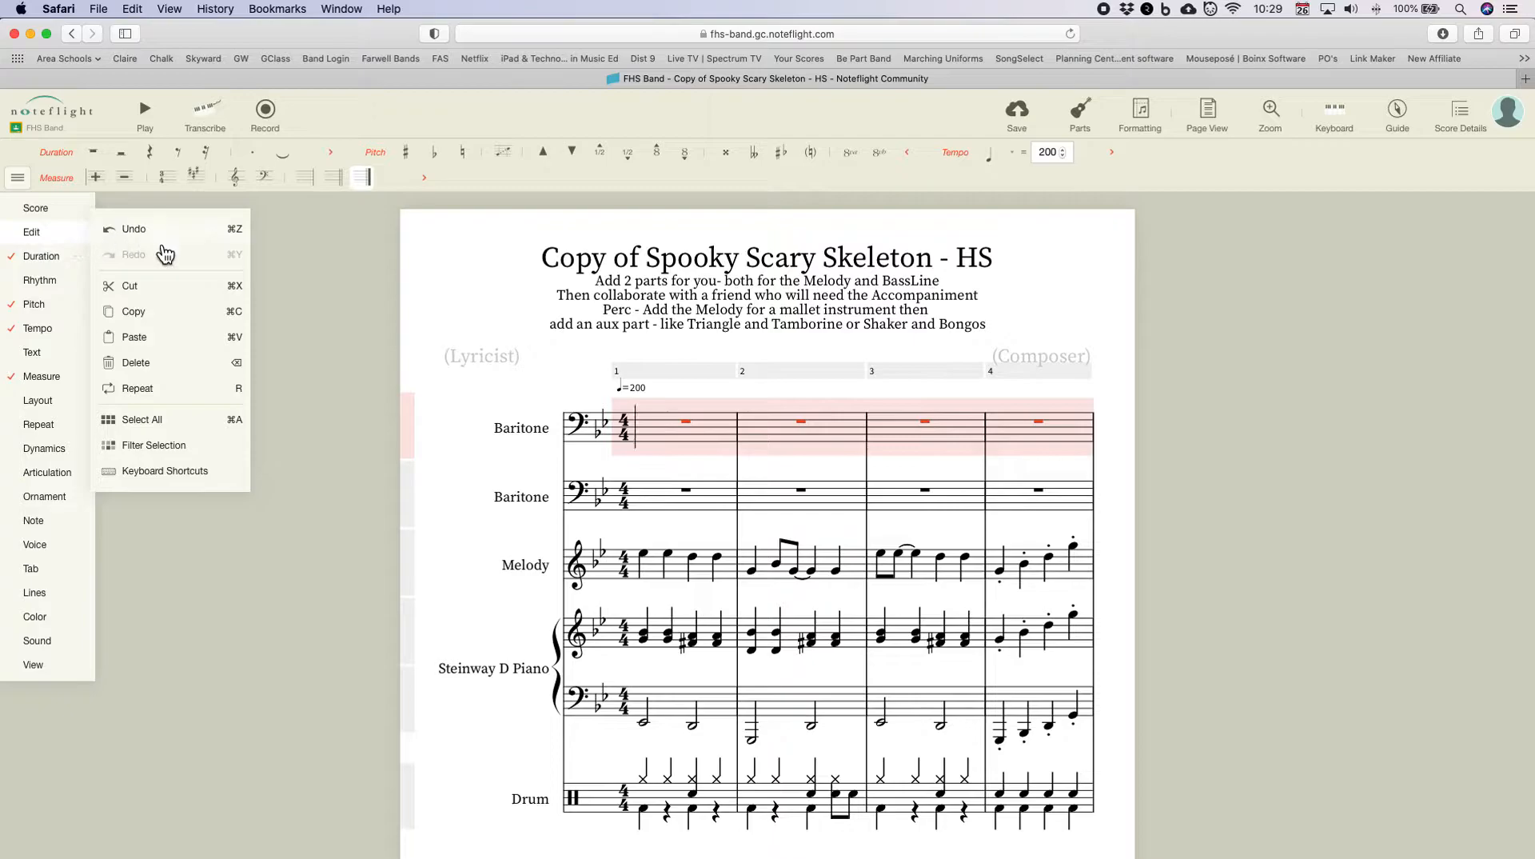
{"action": "left_click", "coordinate": [134, 336]}
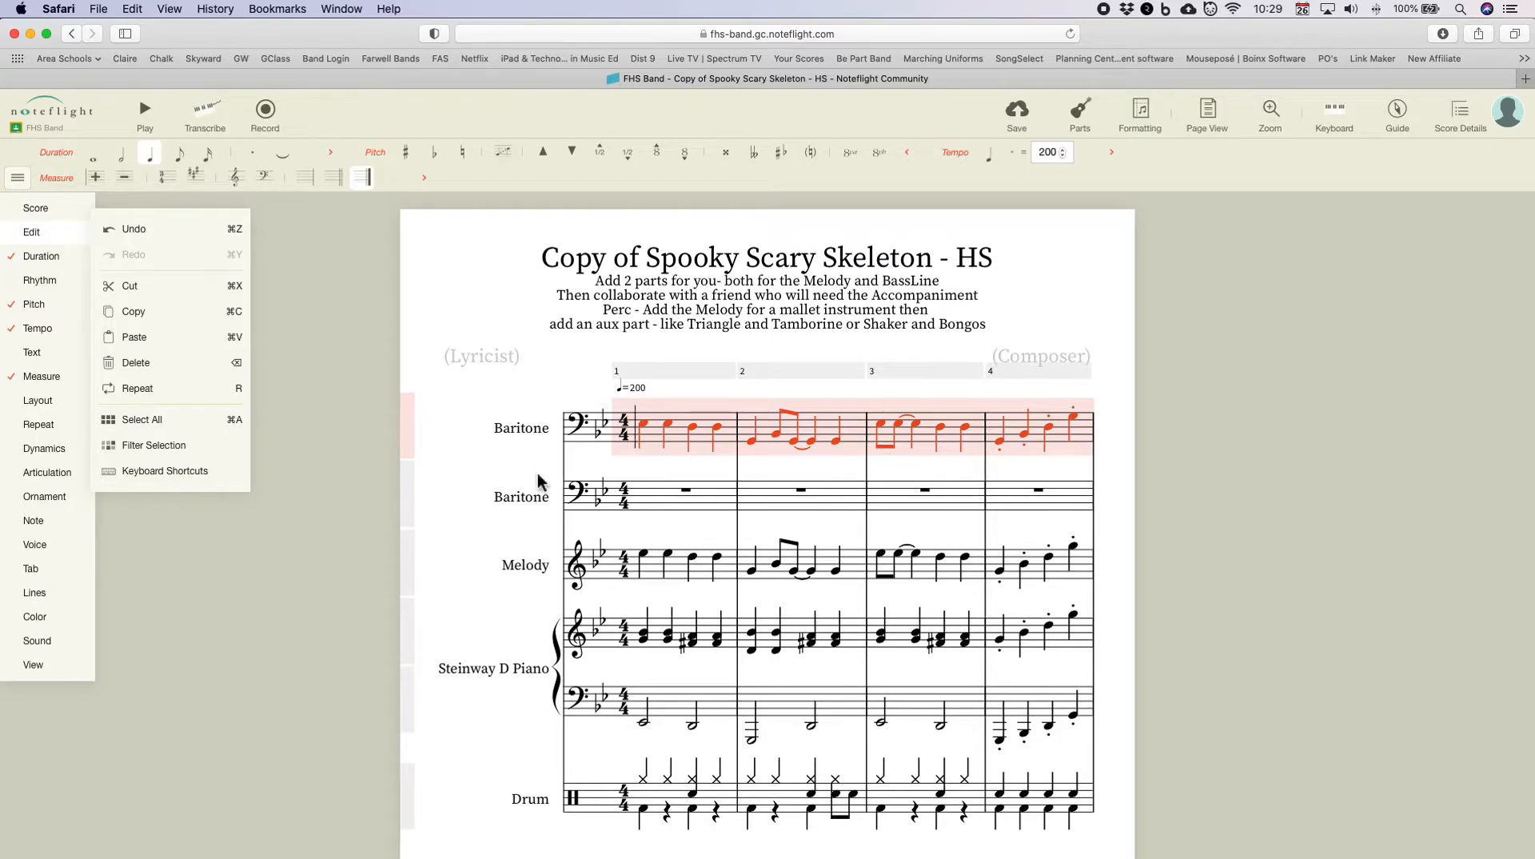
Step: Select the entire bass-clef staff of the Steinway D Piano and copy its notes
{"action": "left_click", "coordinate": [585, 633]}
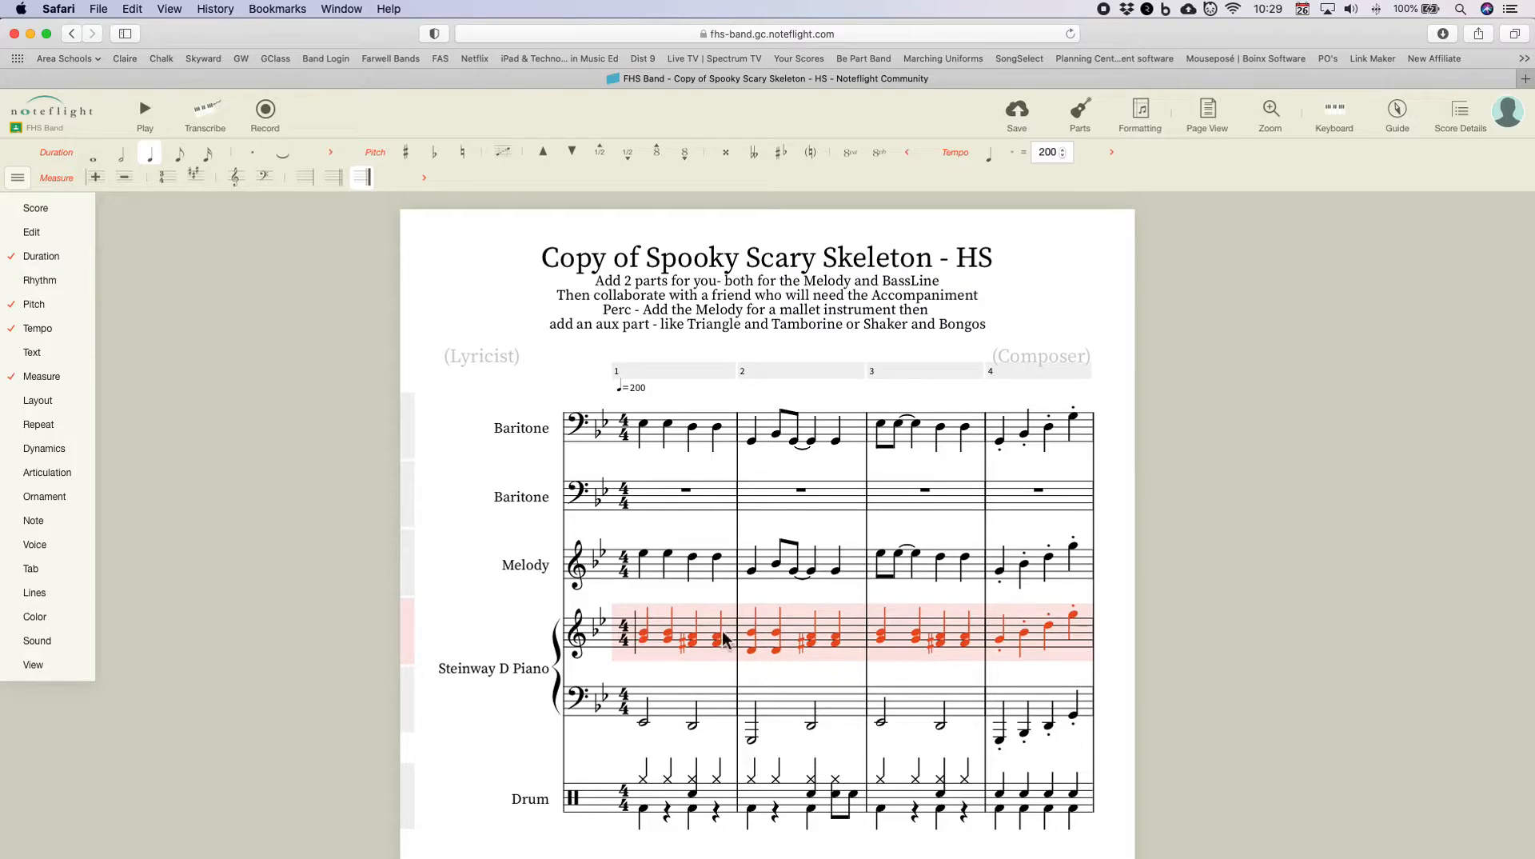
{"action": "left_click", "coordinate": [410, 711]}
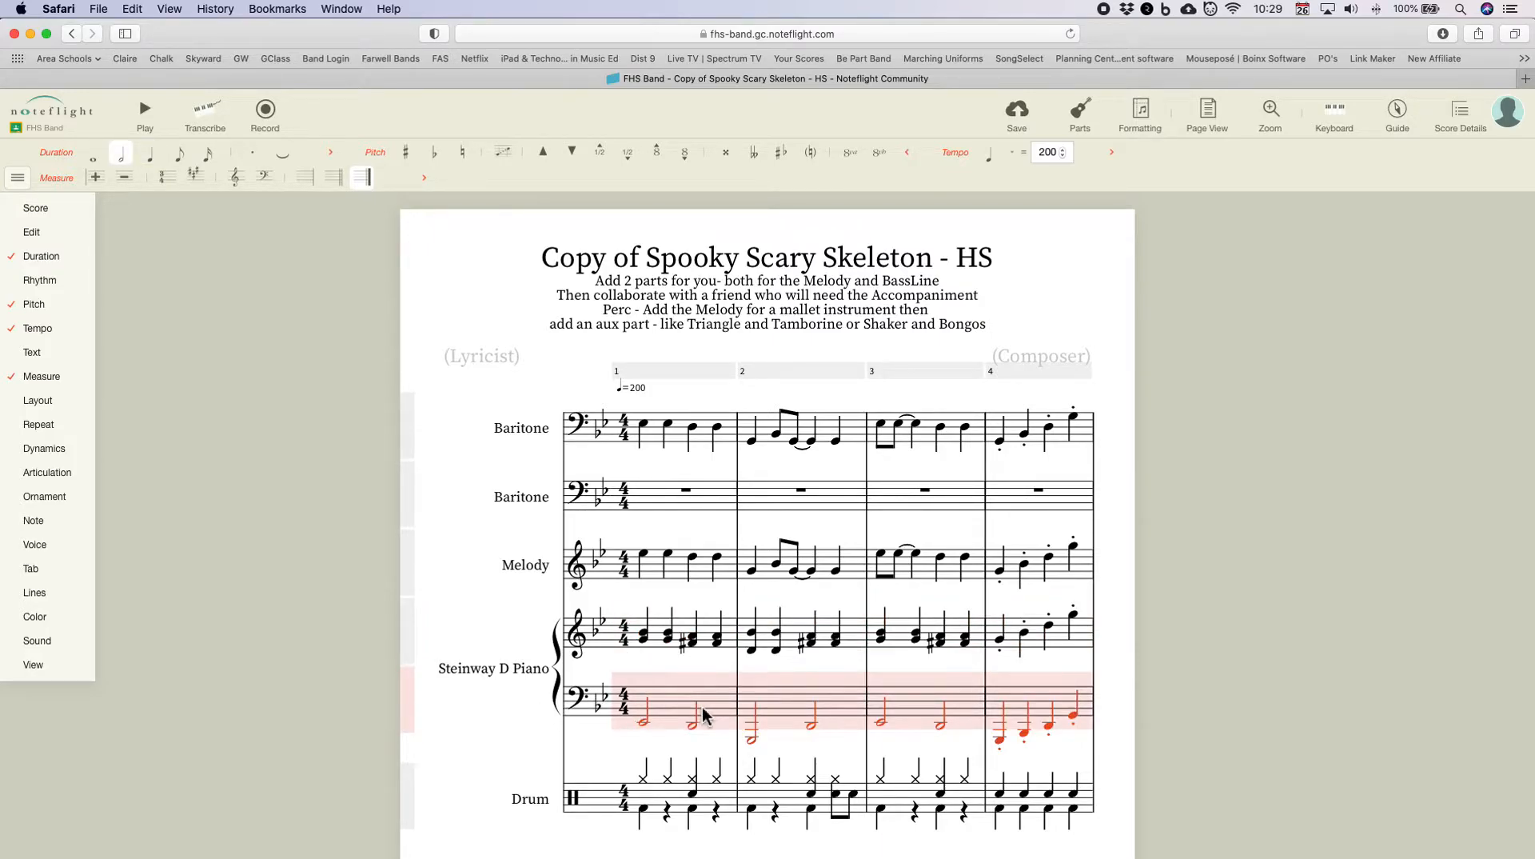
{"action": "mouse_move", "coordinate": [28, 235]}
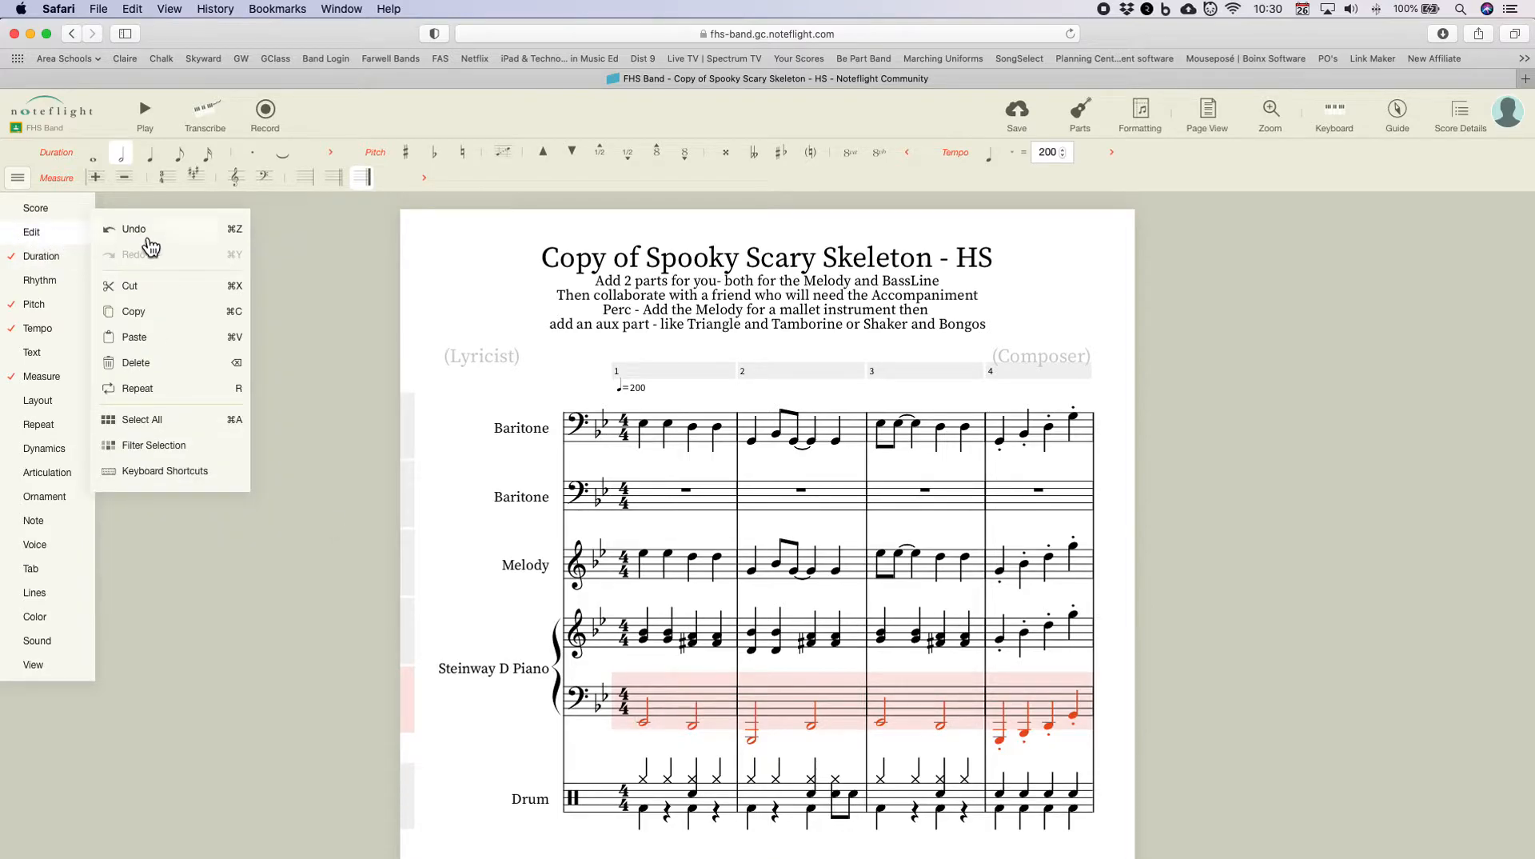
{"action": "left_click", "coordinate": [148, 324]}
Step: Show the Edit tools in the toolbar and paste the copied bass line into the entire second Baritone staff
{"action": "left_click", "coordinate": [664, 492]}
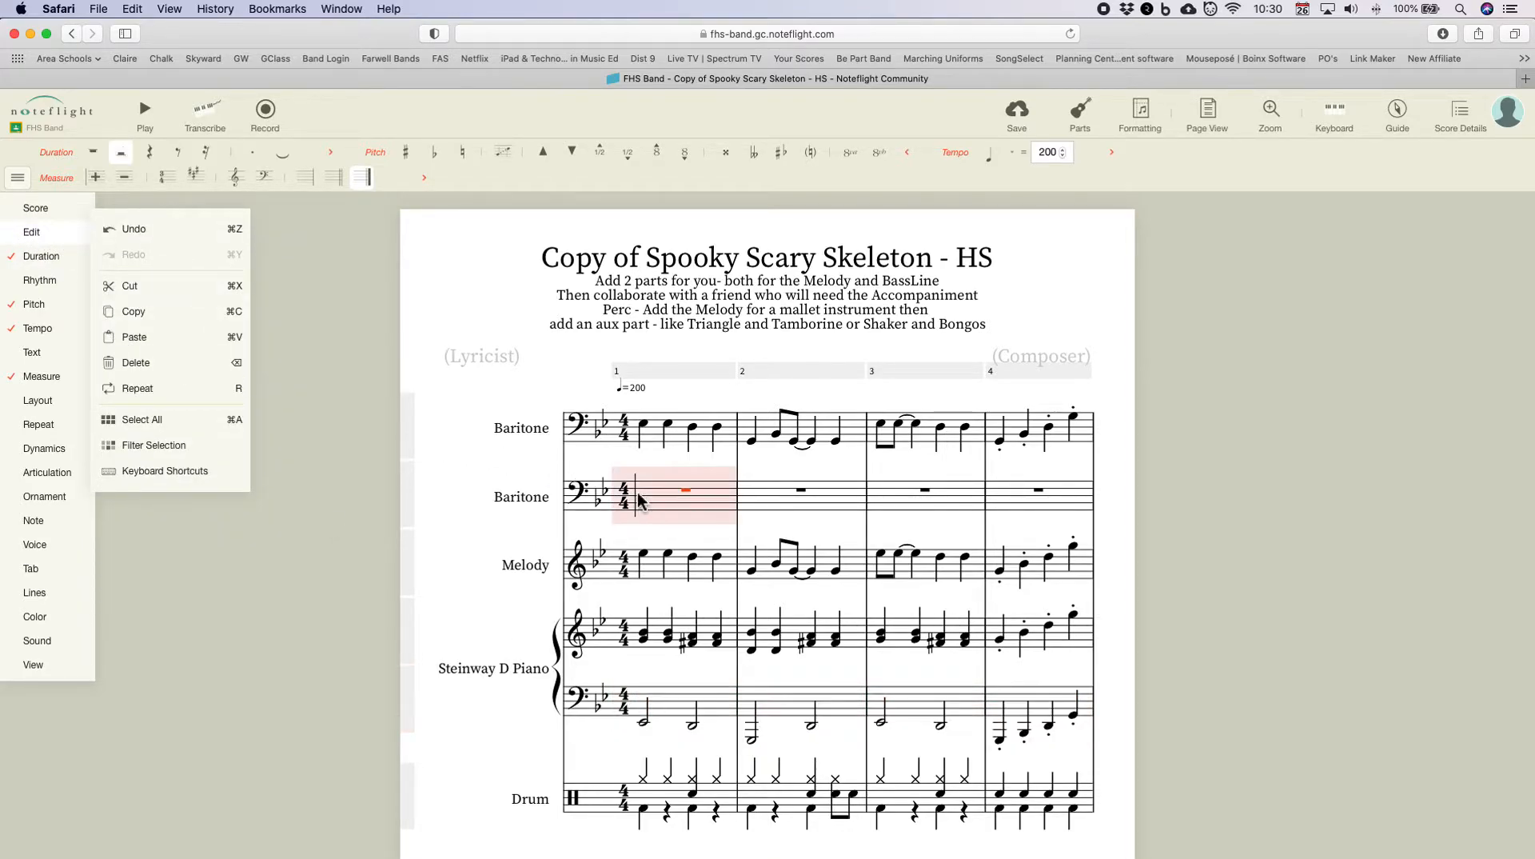
{"action": "left_click", "coordinate": [408, 495]}
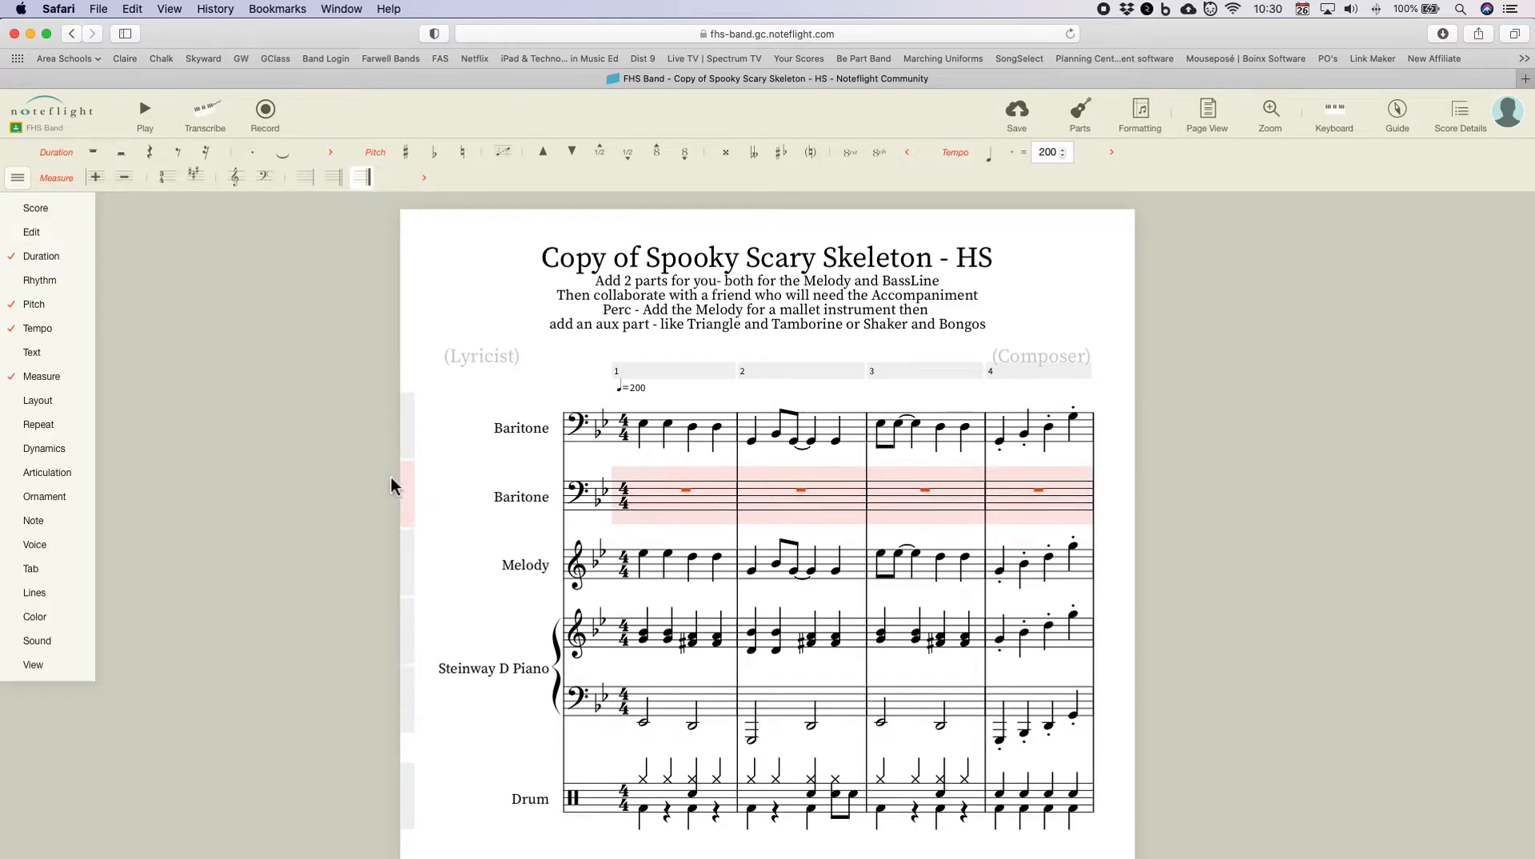
{"action": "left_click", "coordinate": [21, 235]}
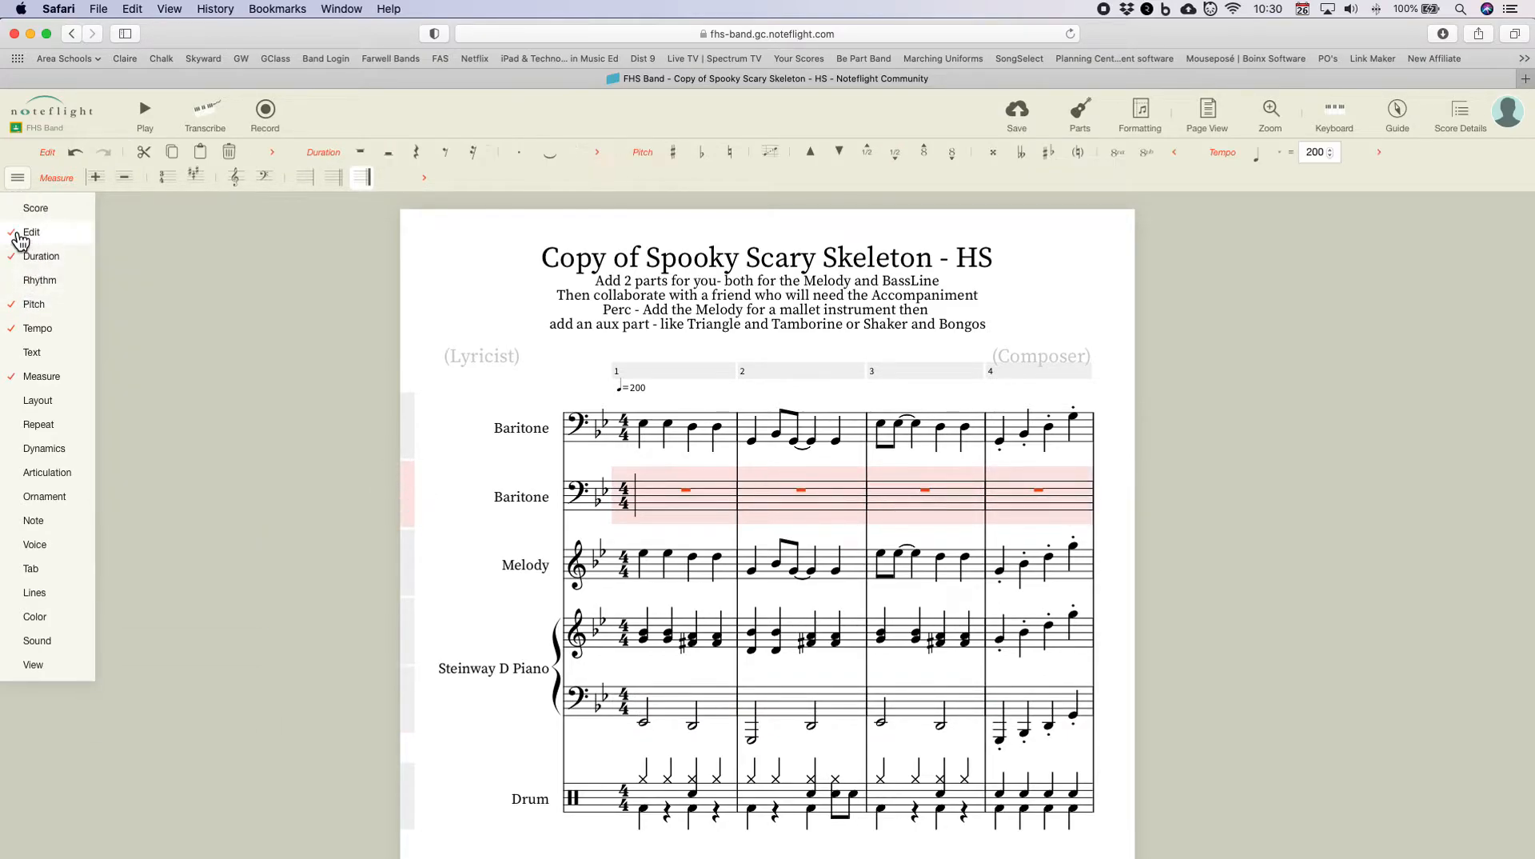
{"action": "left_click", "coordinate": [202, 153]}
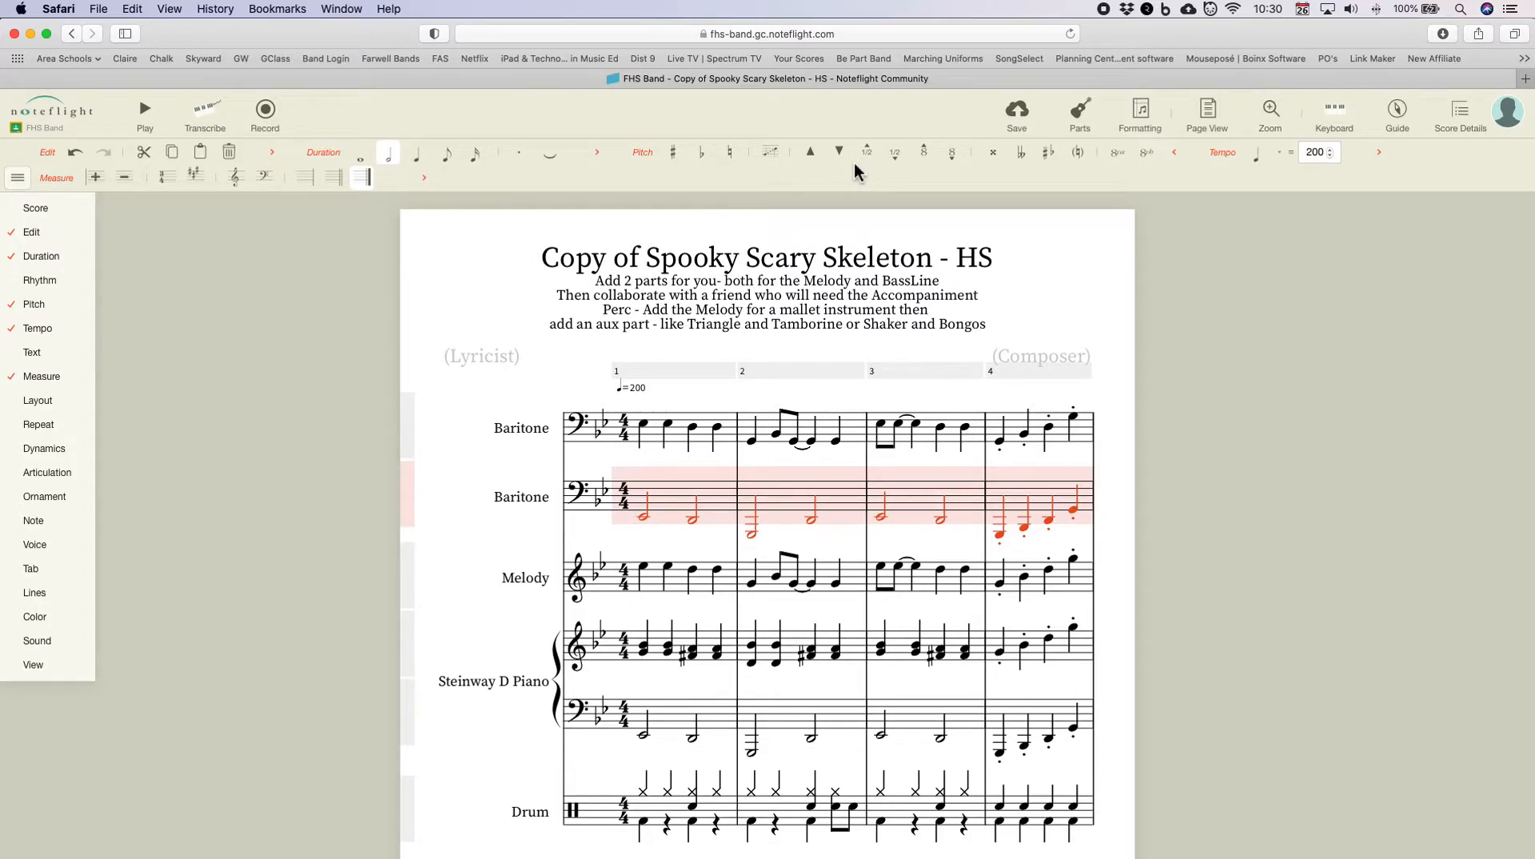
Step: Move the notes of the second Baritone staff and of the first Baritone staff up an octave each
{"action": "left_click", "coordinate": [924, 152]}
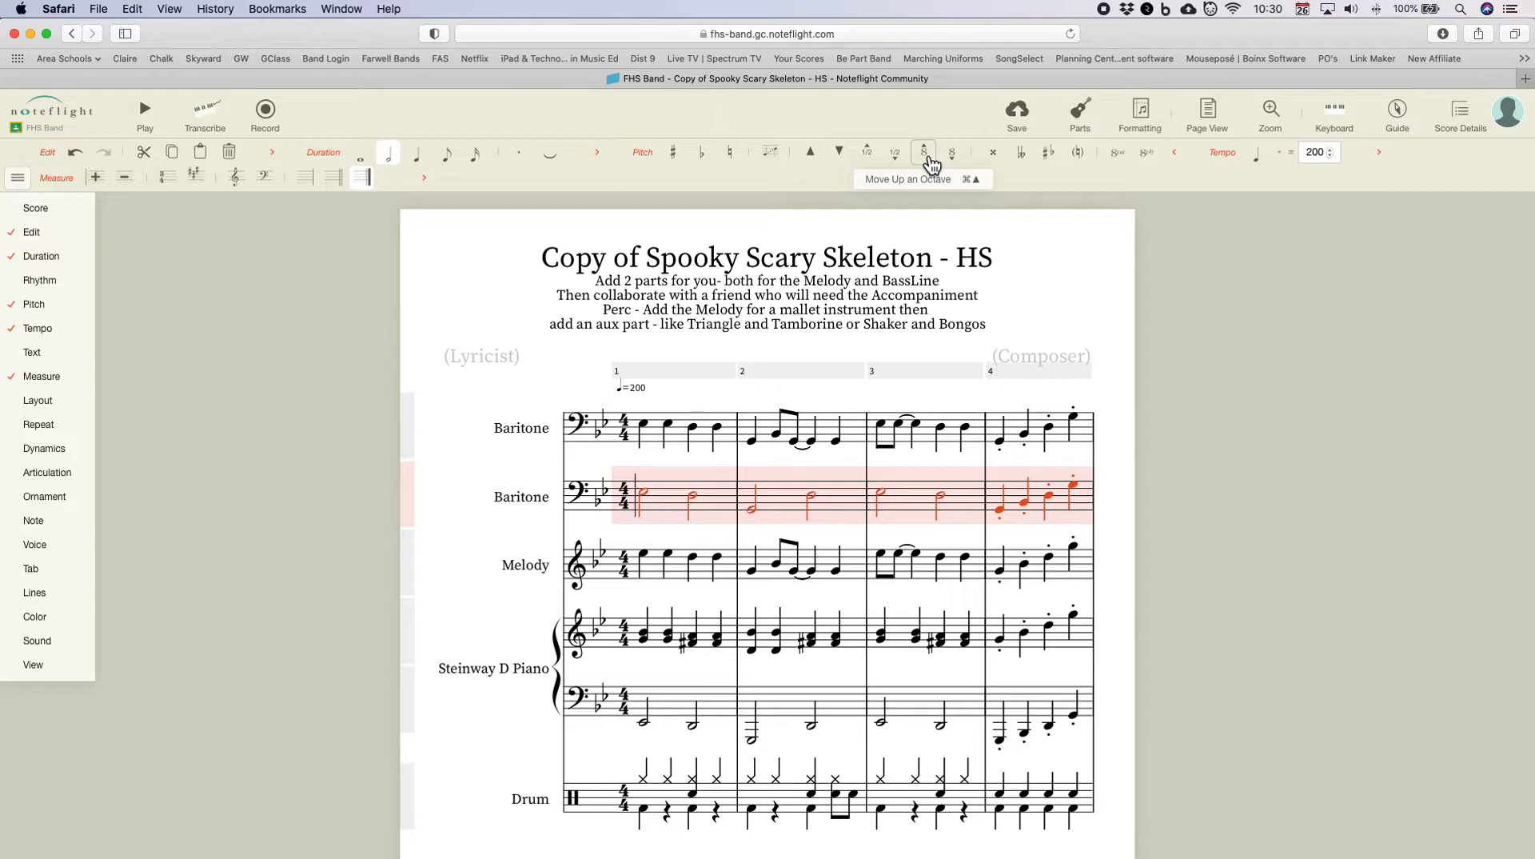
{"action": "left_click", "coordinate": [399, 423]}
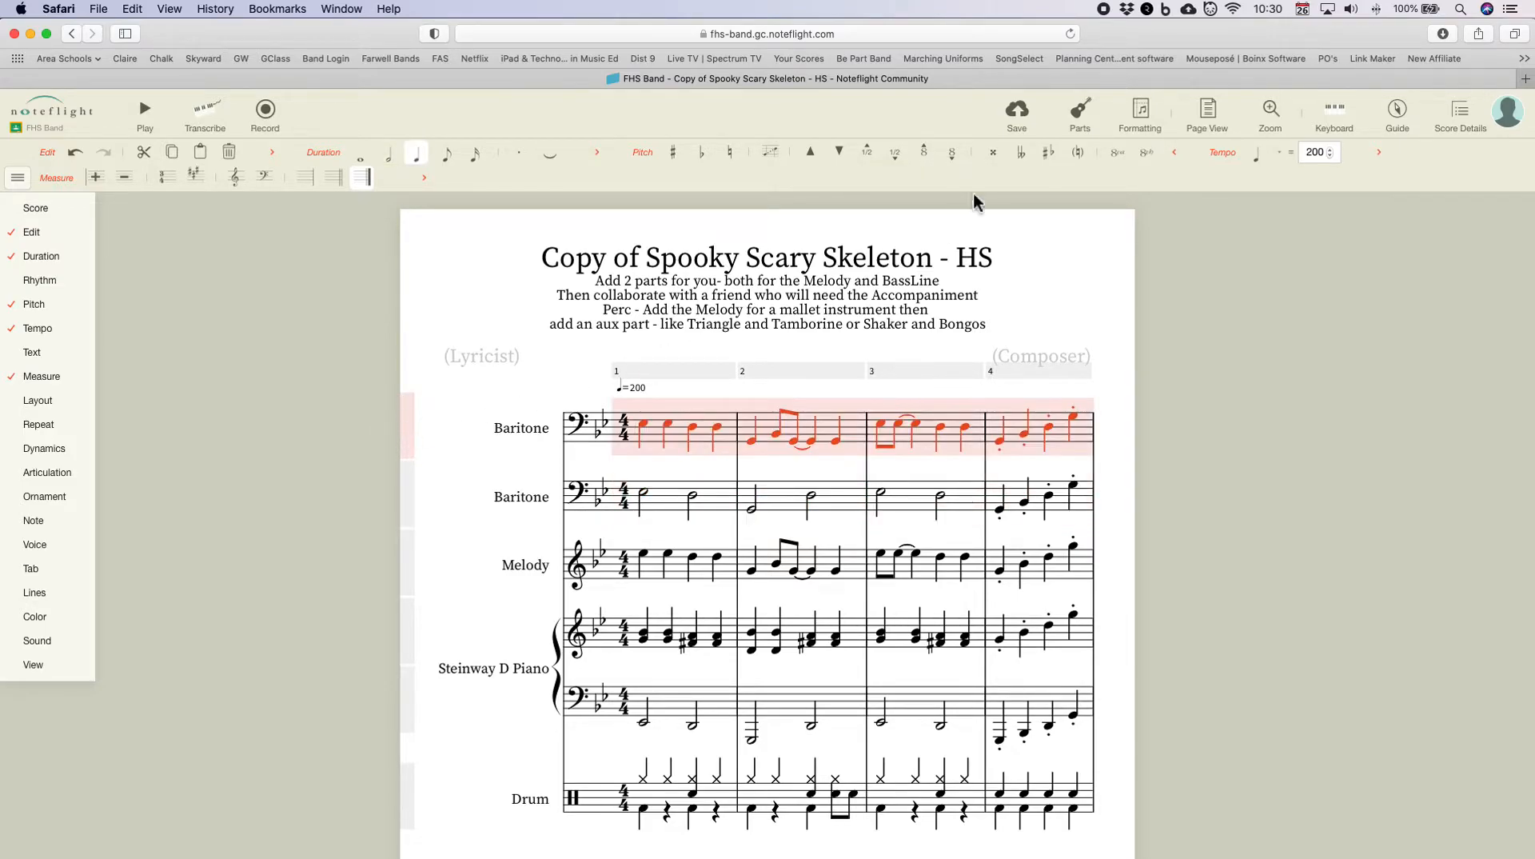
{"action": "left_click", "coordinate": [924, 152]}
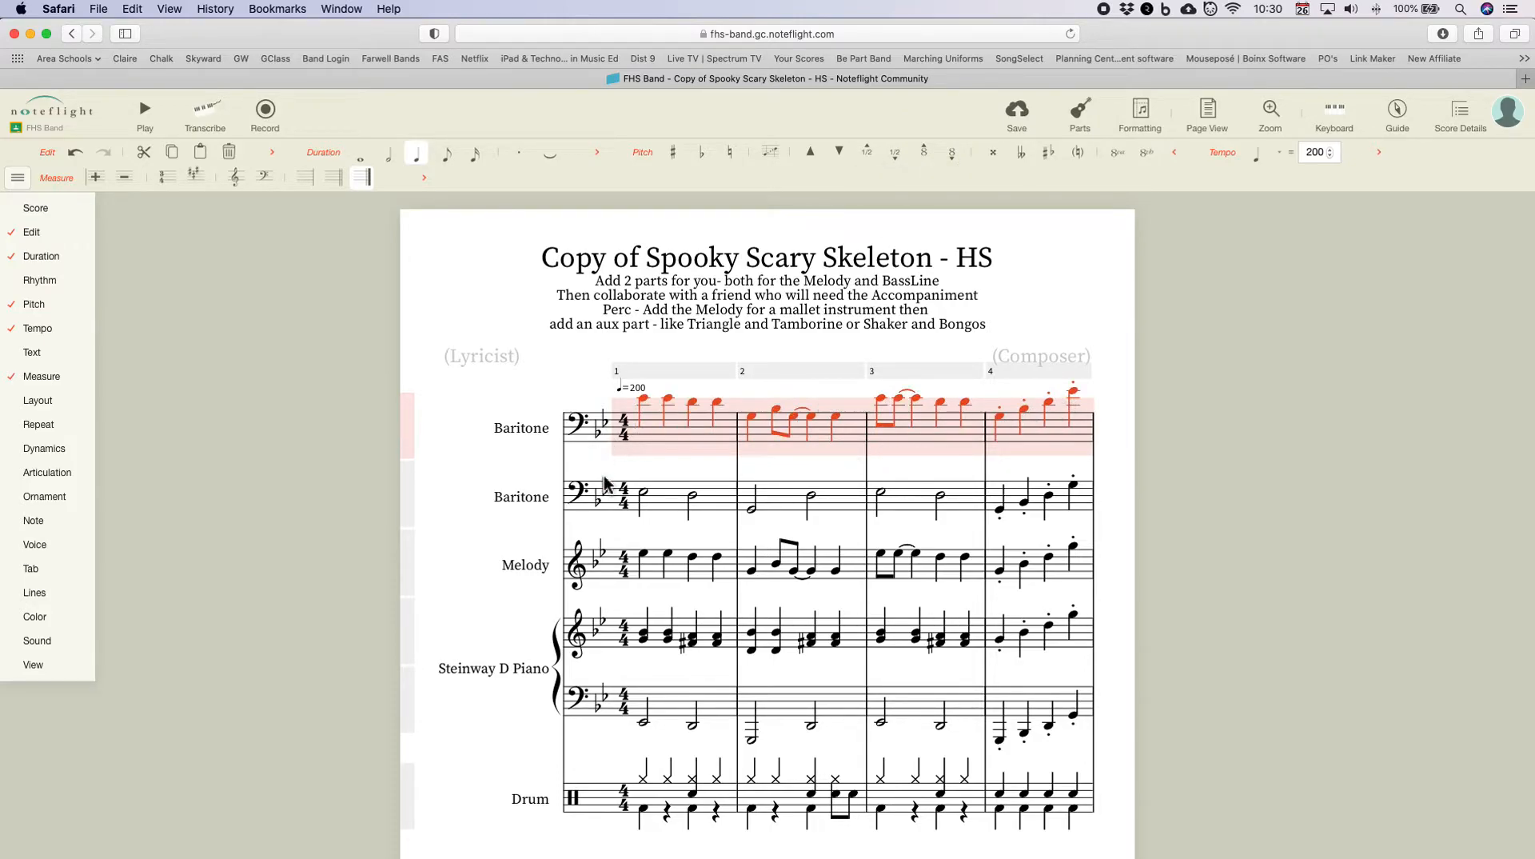
Step: Cut the Melody staff and the bass-clef staff of the Steinway D Piano out of the score
{"action": "left_click", "coordinate": [406, 565]}
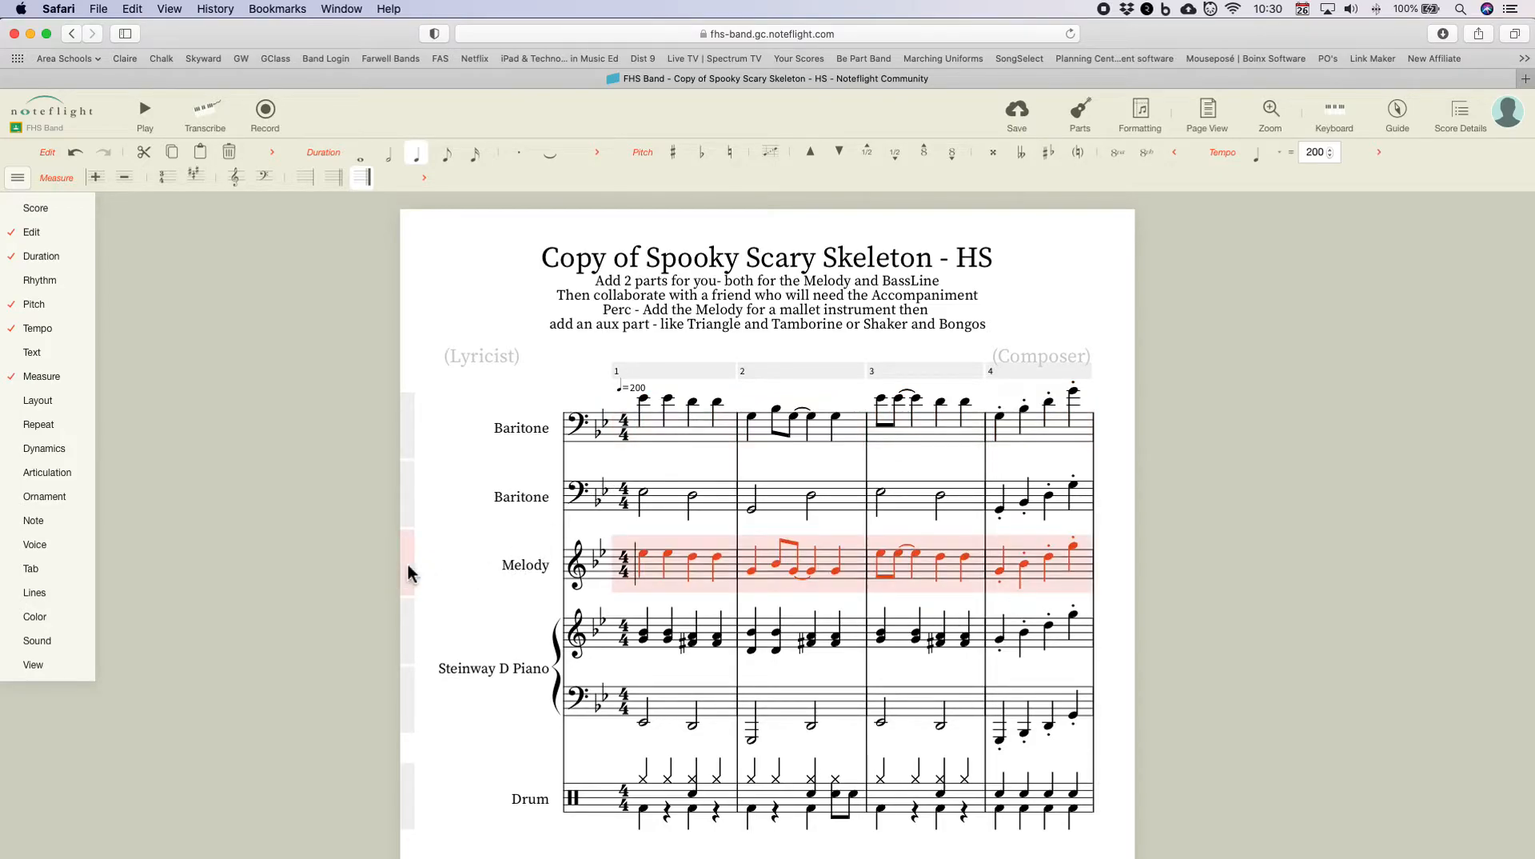
{"action": "left_click", "coordinate": [151, 159]}
{"action": "left_click", "coordinate": [579, 638]}
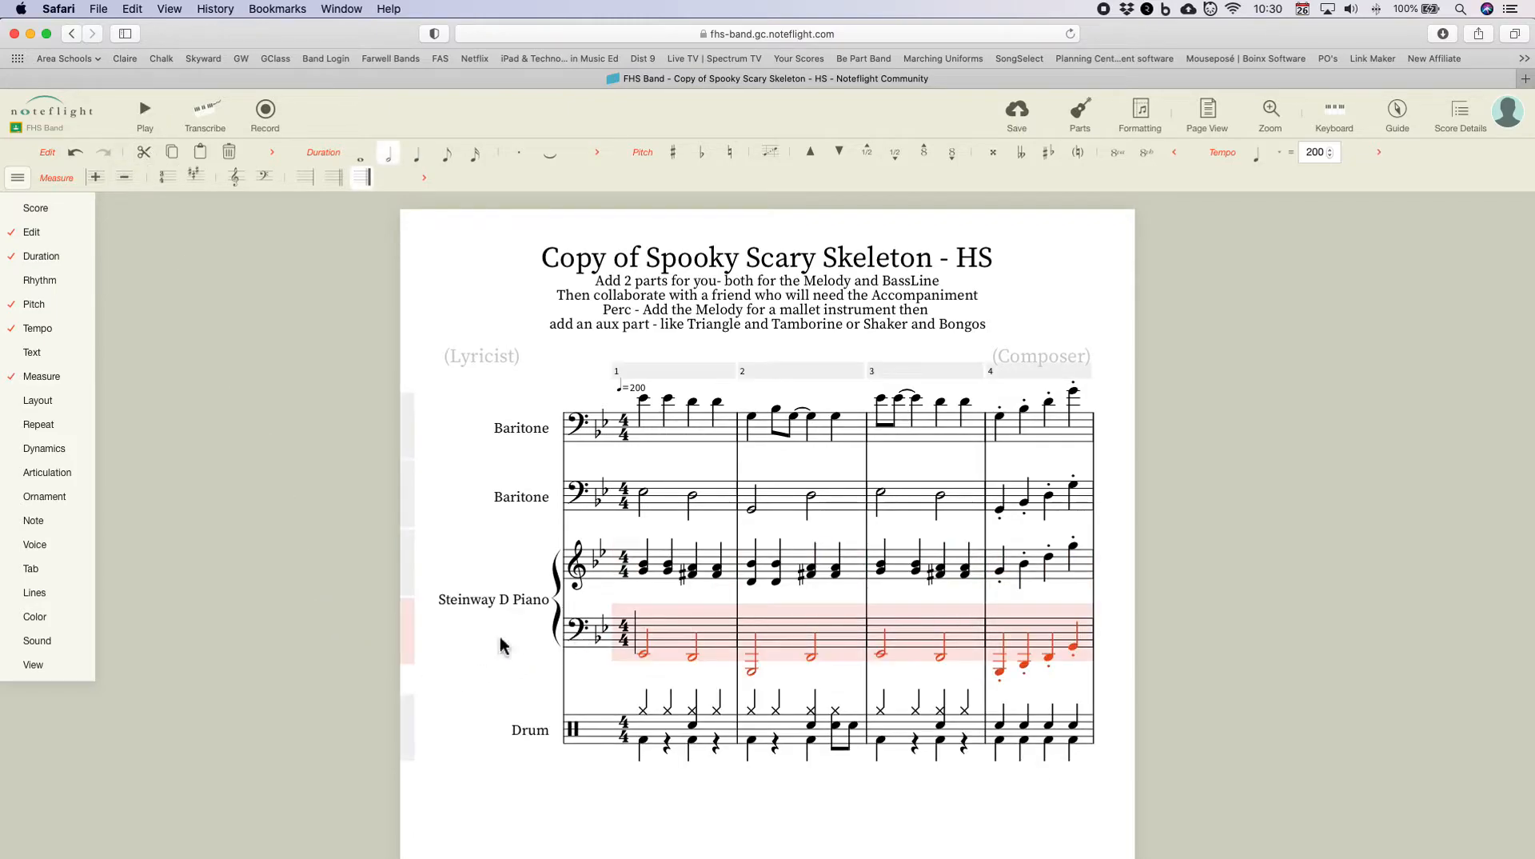
{"action": "left_click", "coordinate": [408, 640]}
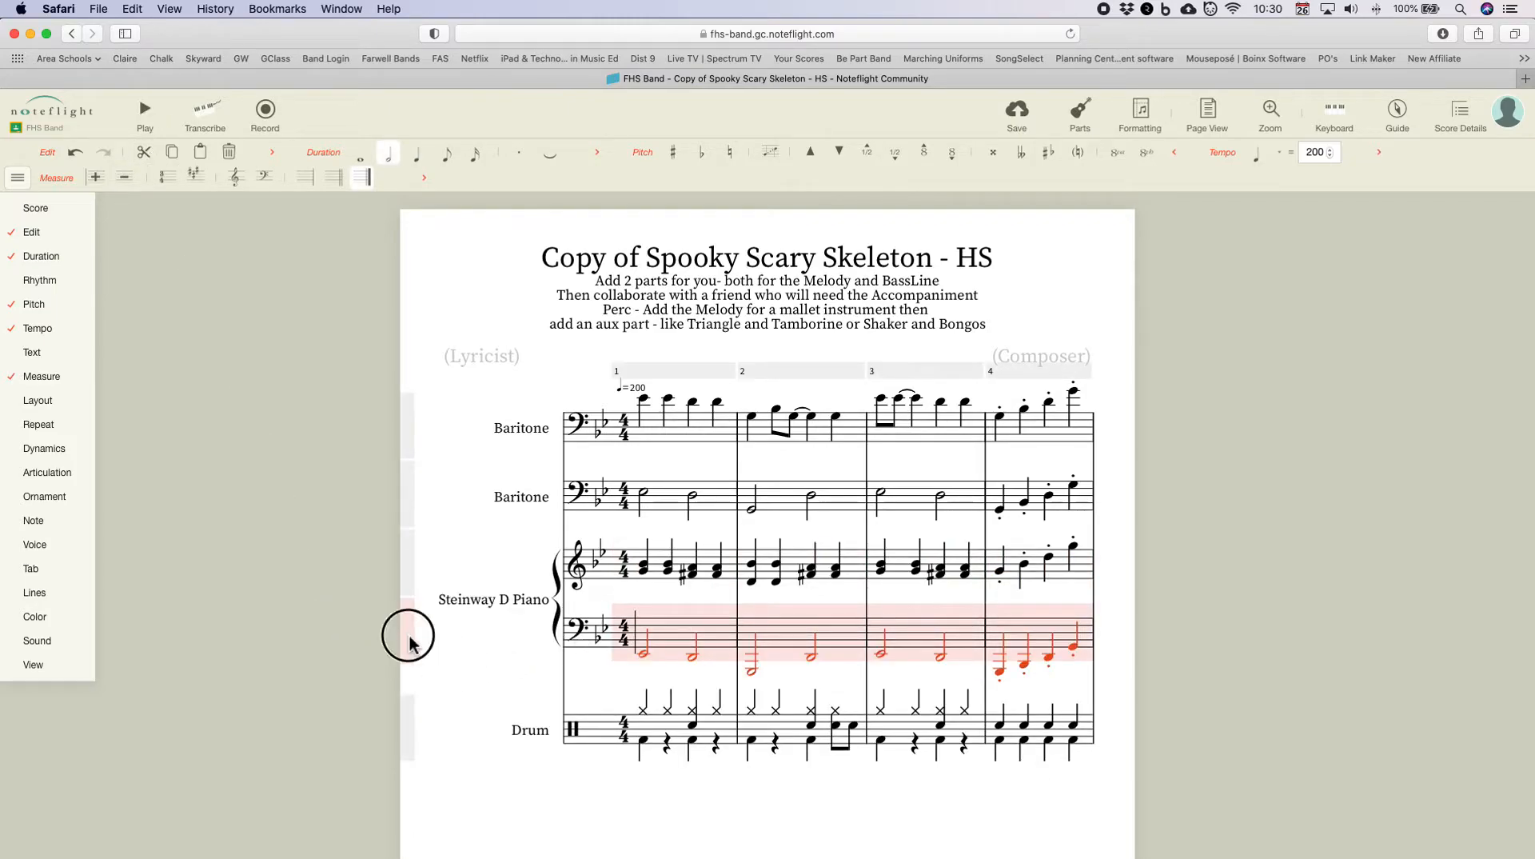
{"action": "left_click", "coordinate": [154, 160]}
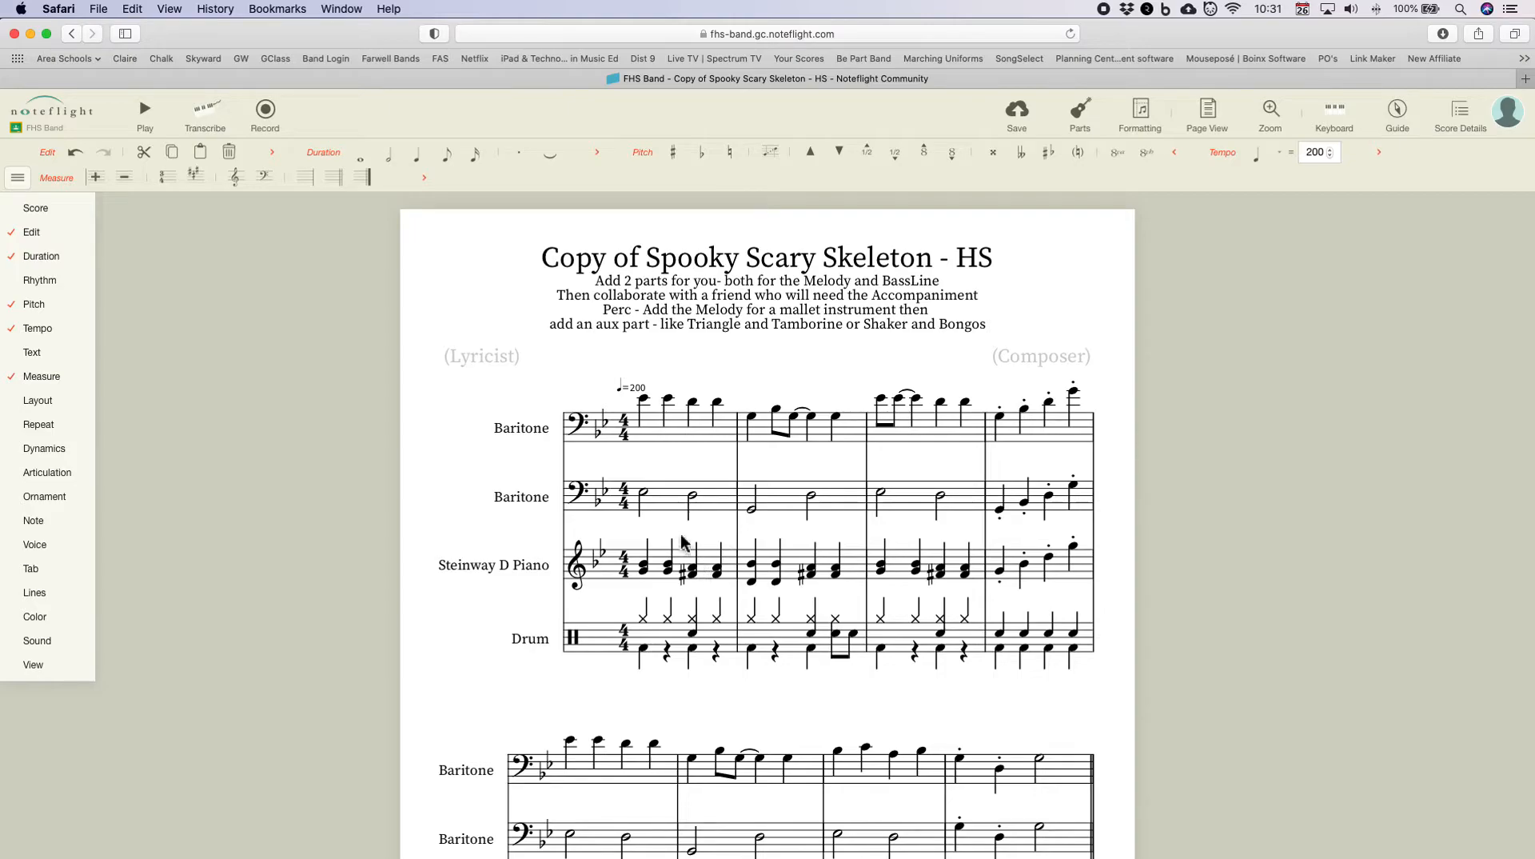
Step: Rename the first Baritone staff Melody Baritone and the second Baritone staff Bass Baritone
{"action": "left_click", "coordinate": [511, 433]}
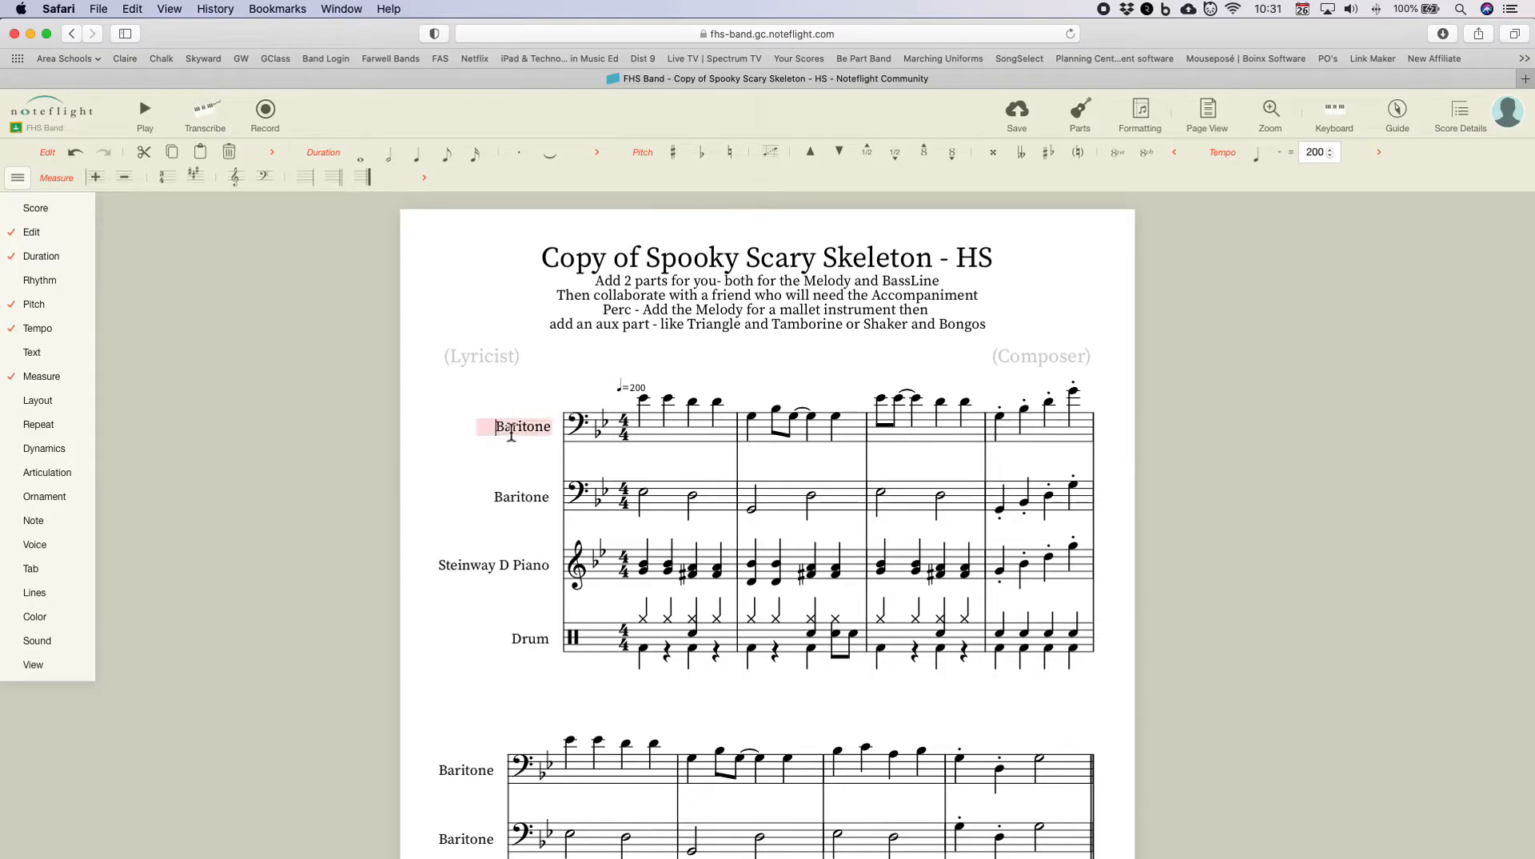
{"action": "type", "text": "Melody"}
{"action": "key", "text": "Return"}
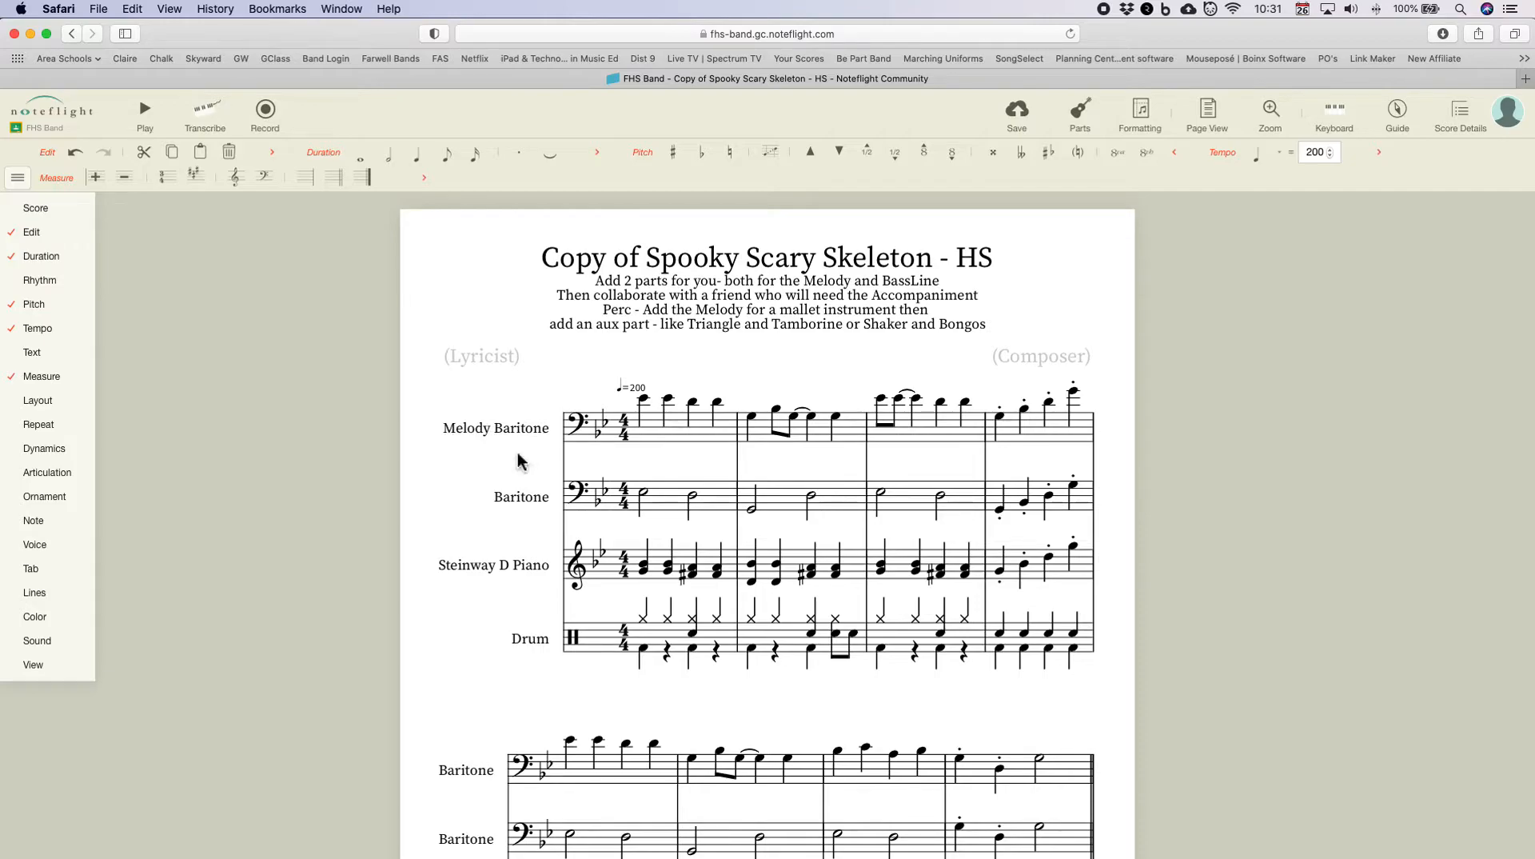
{"action": "left_click", "coordinate": [539, 499]}
{"action": "left_click", "coordinate": [496, 496]}
{"action": "type", "text": "Bass"}
{"action": "key", "text": "Return"}
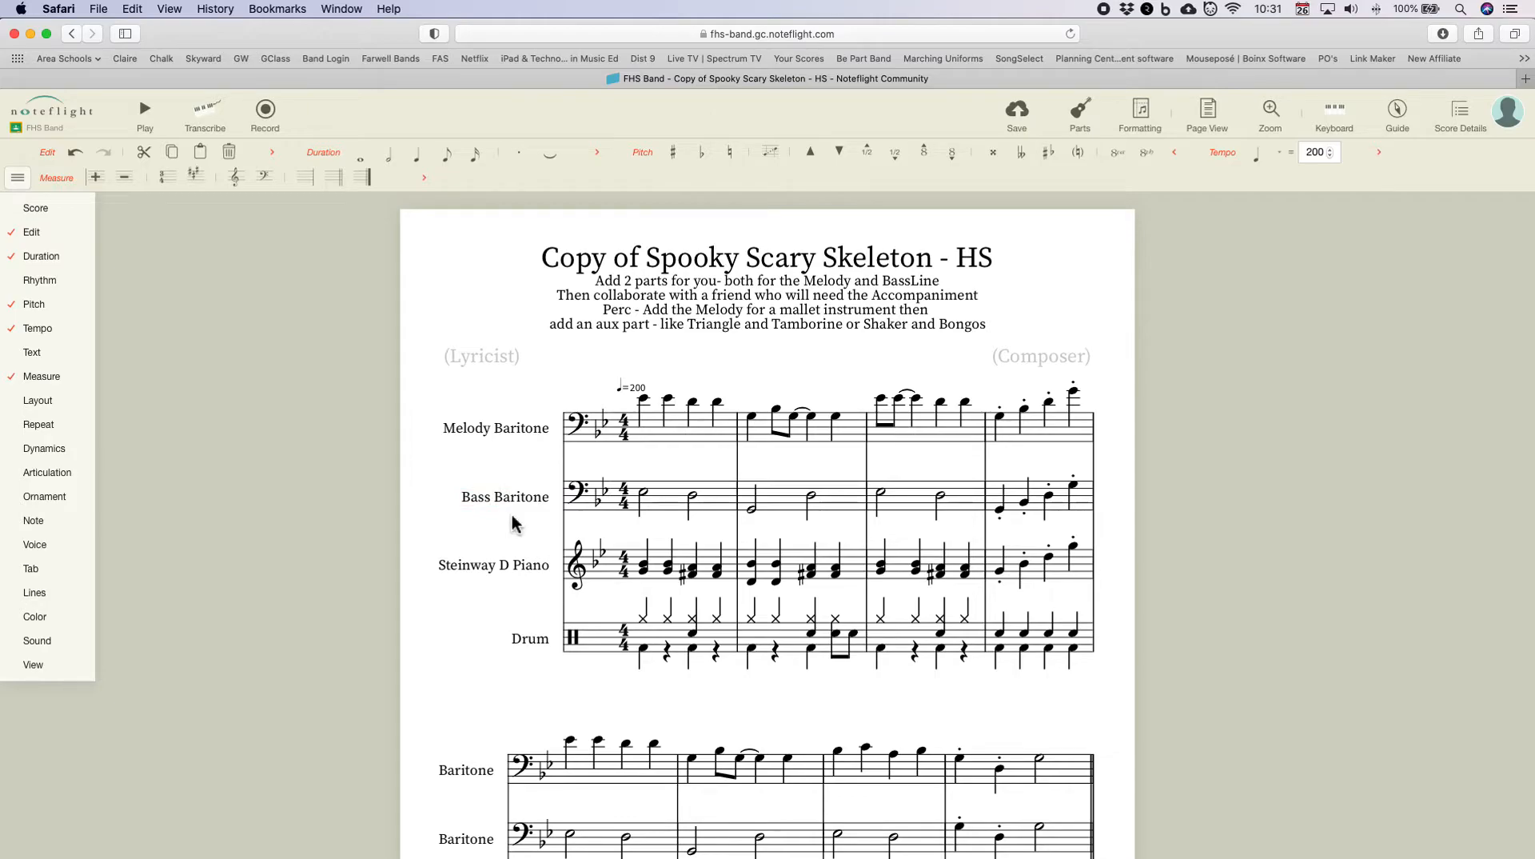
Step: Set up sharing the score with one individual member, allowing members to view, comment, or edit, and cancel the sharing details
{"action": "left_click", "coordinate": [1461, 119]}
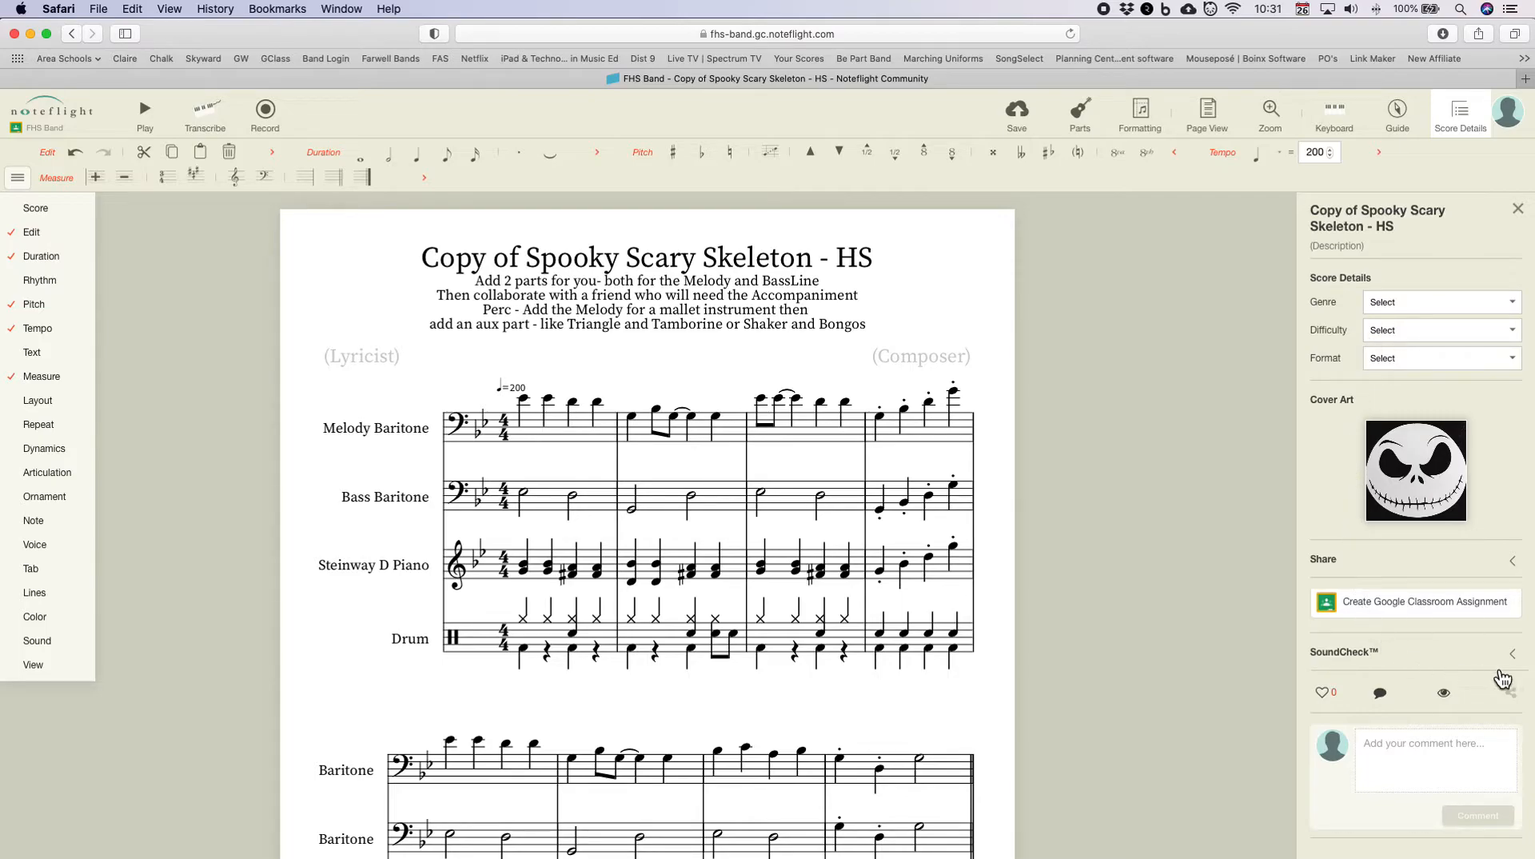
{"action": "left_click", "coordinate": [1518, 565]}
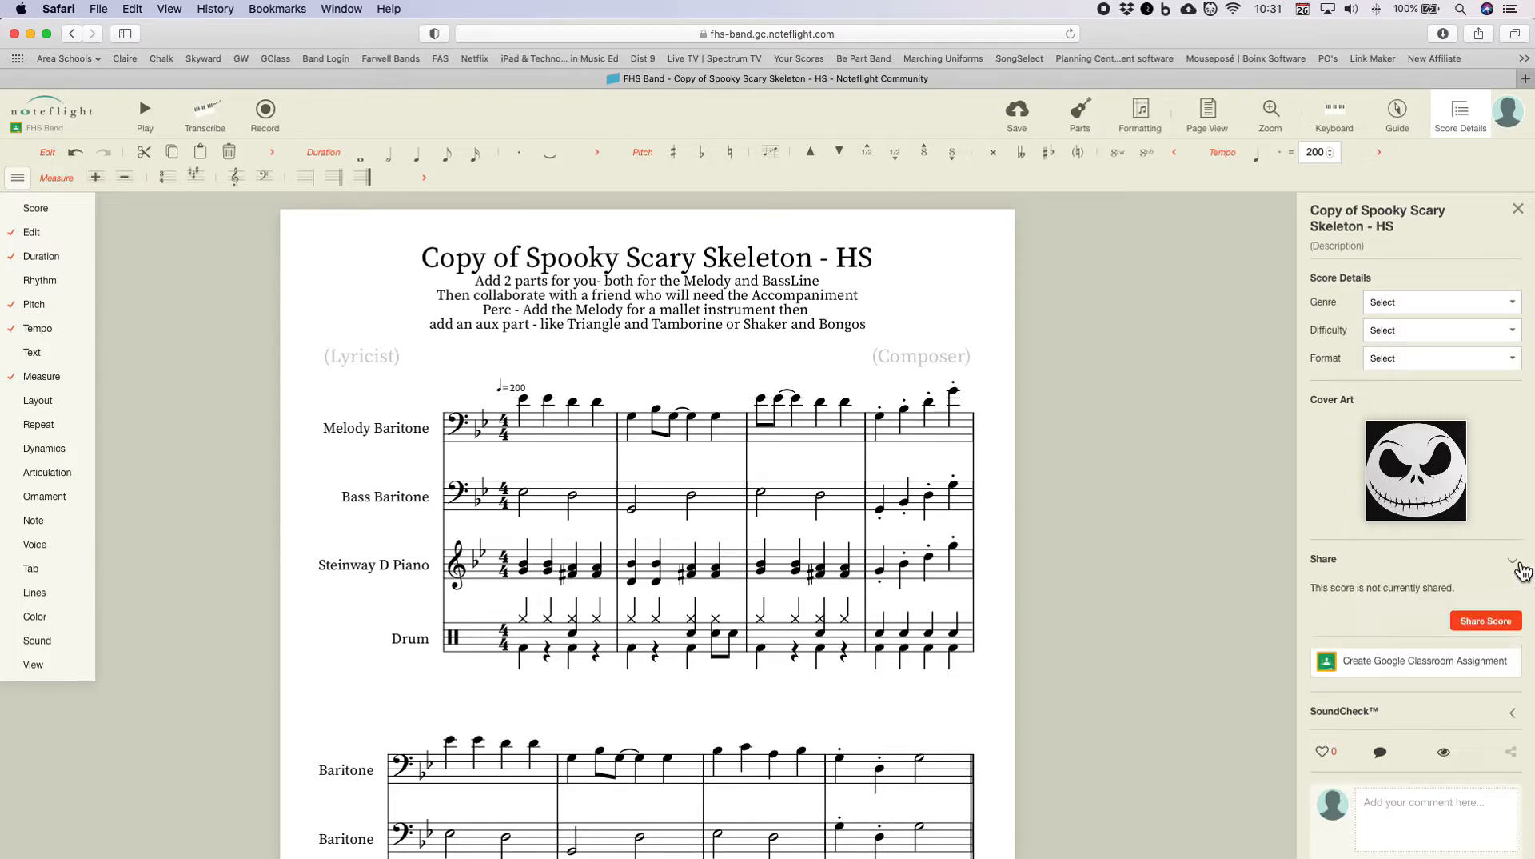
{"action": "left_click", "coordinate": [1486, 624]}
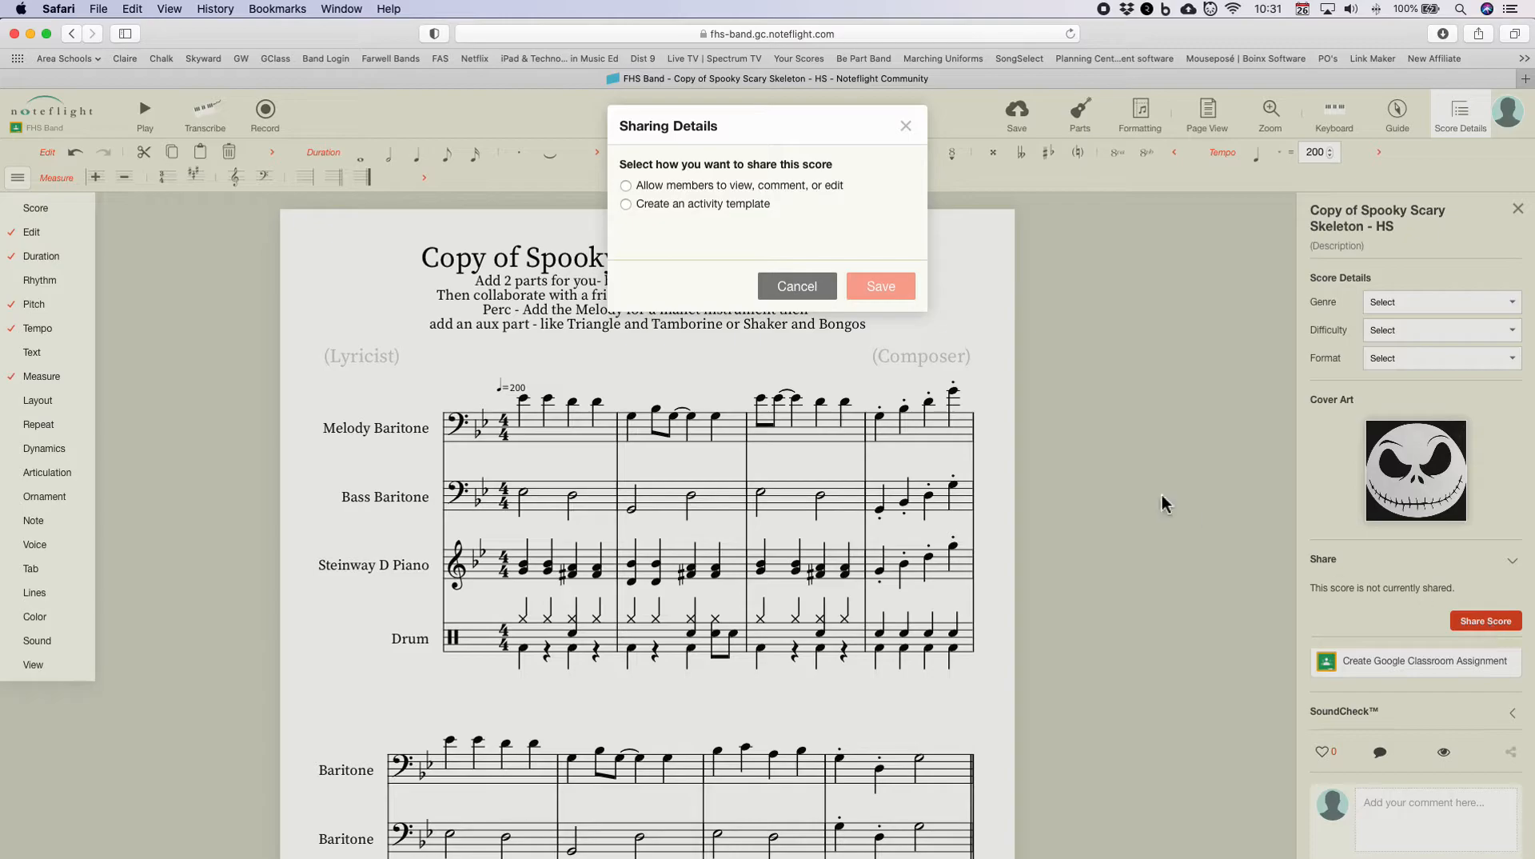
{"action": "left_click", "coordinate": [655, 185]}
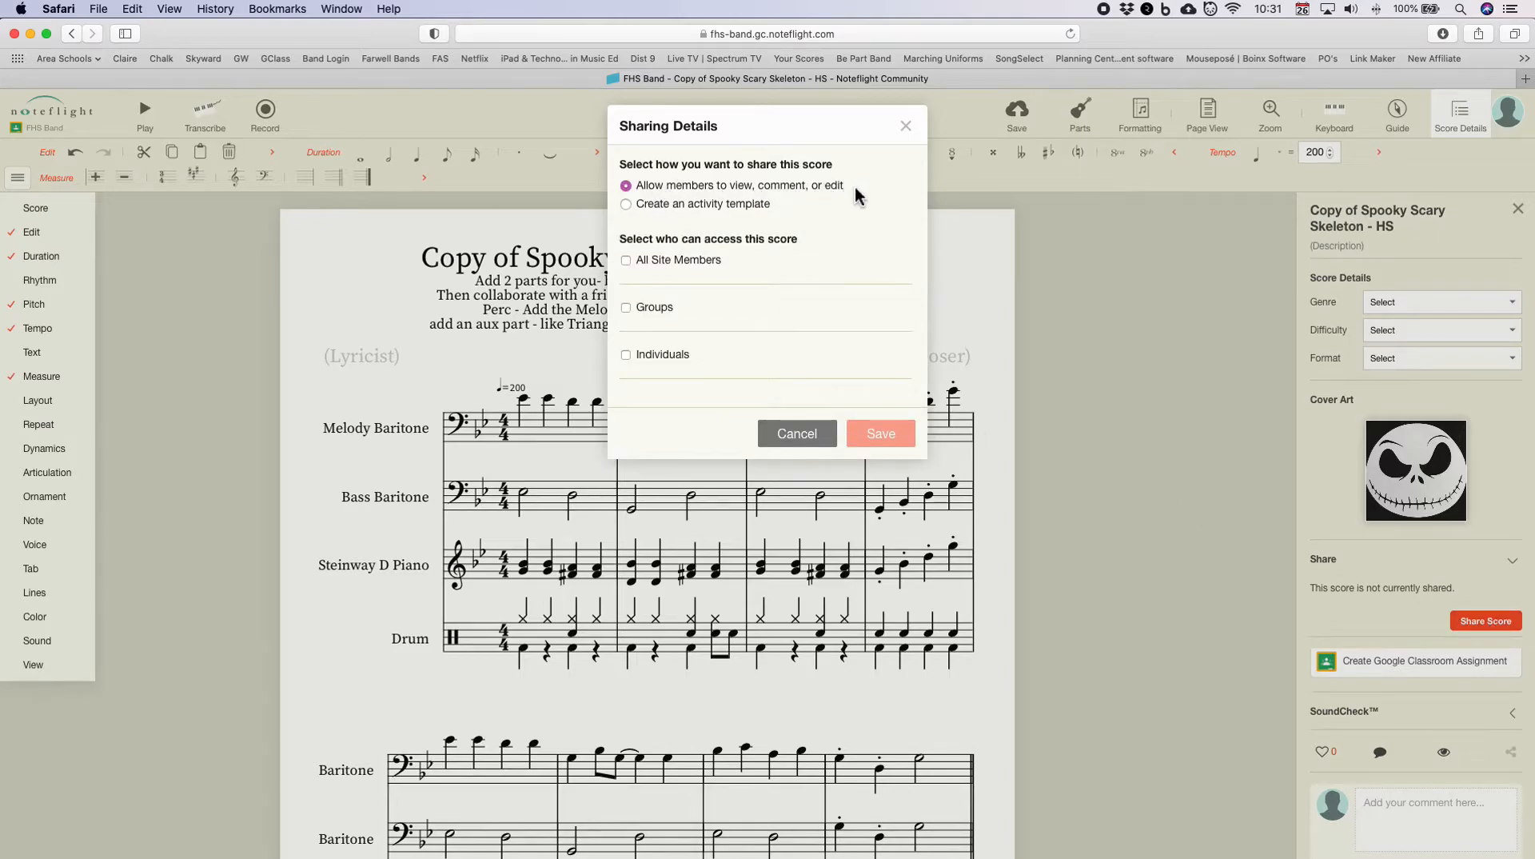
{"action": "left_click", "coordinate": [641, 355]}
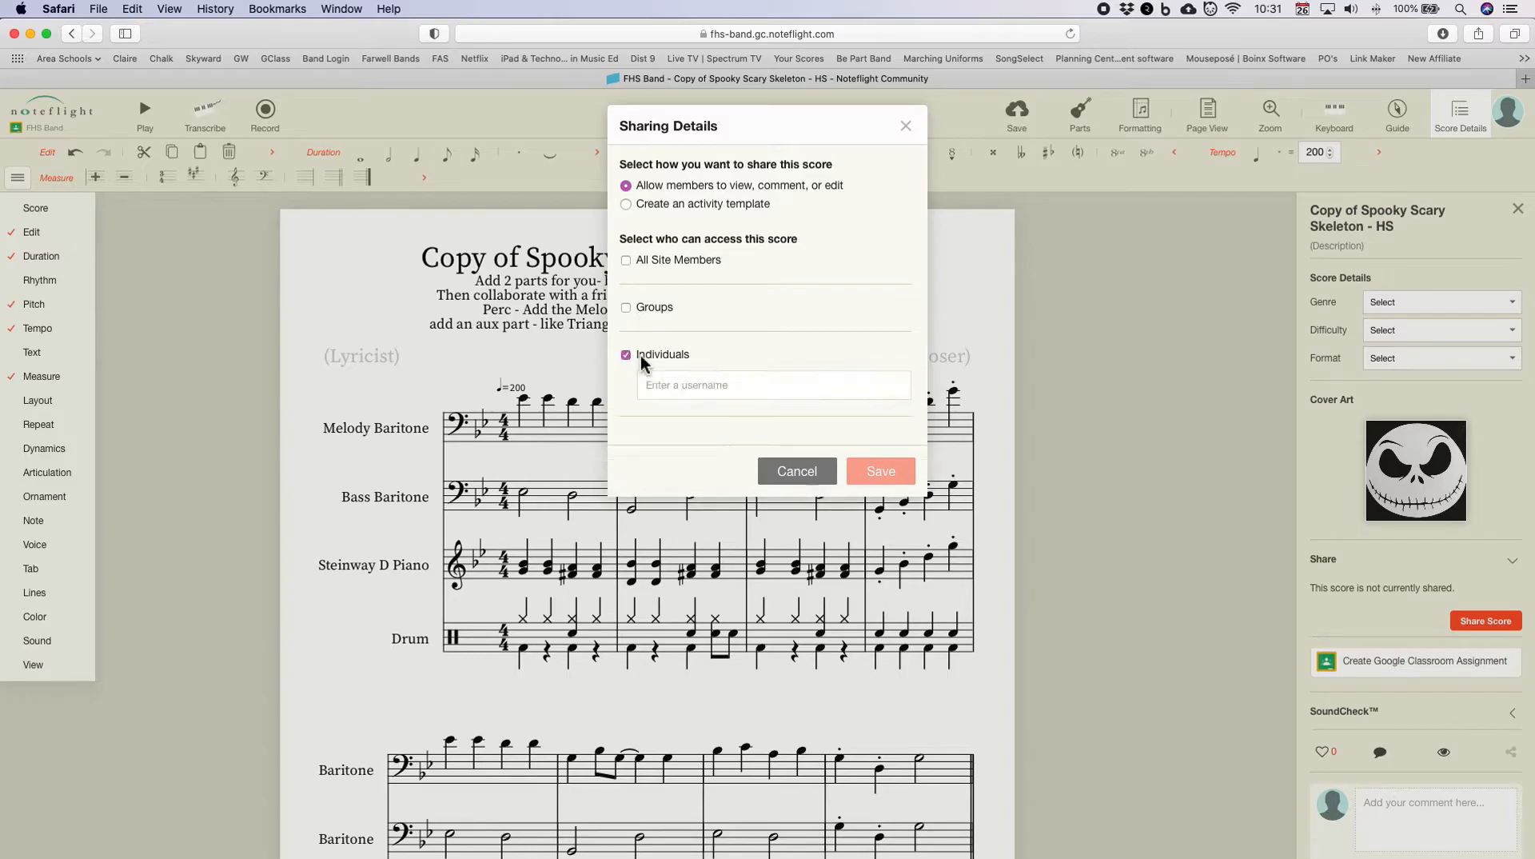
{"action": "left_click", "coordinate": [658, 384]}
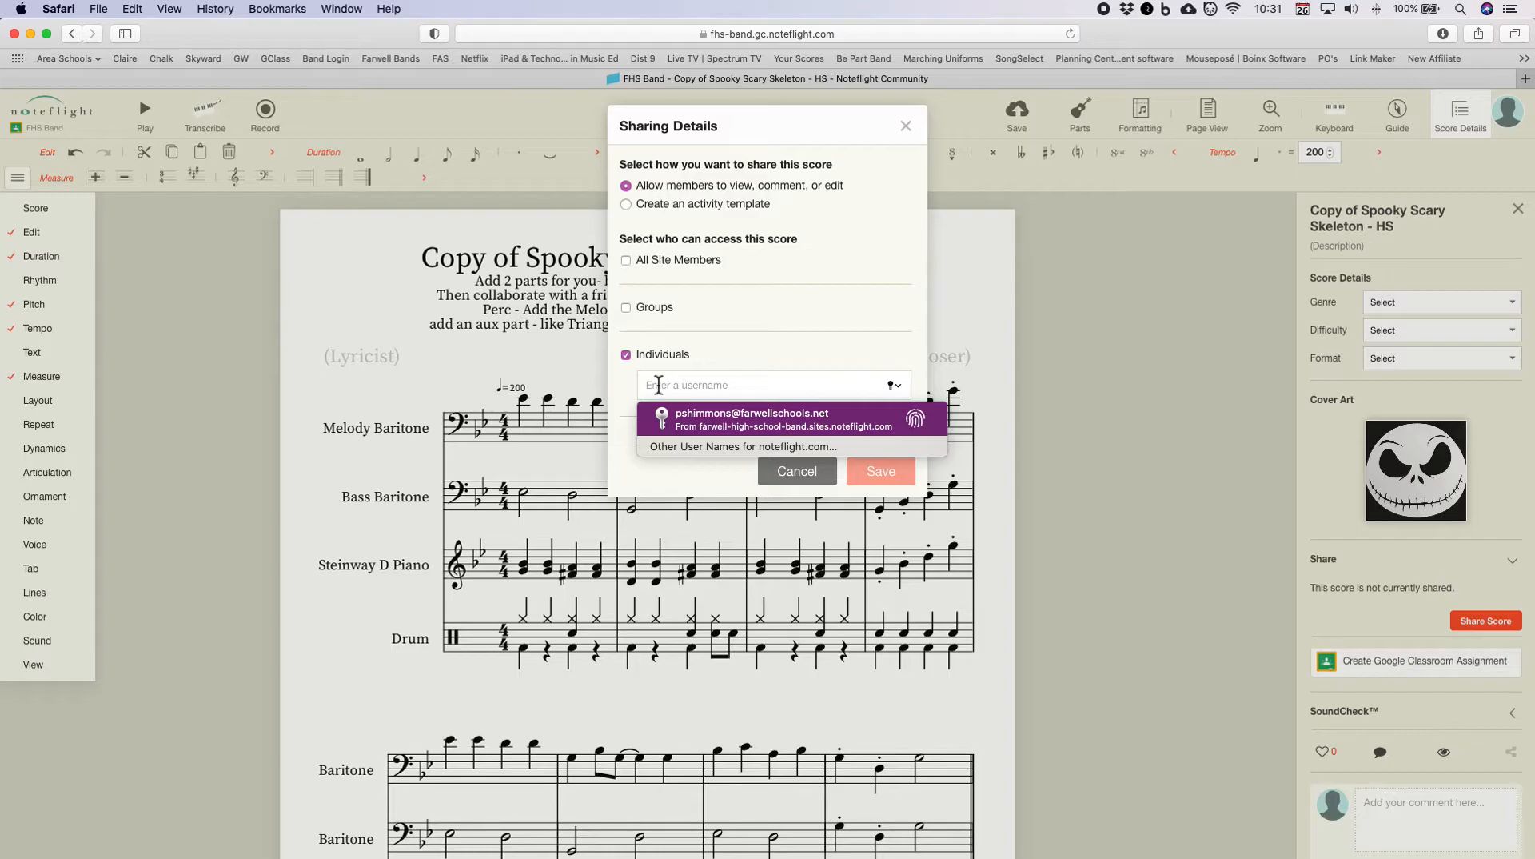
{"action": "type", "text": "Ca"}
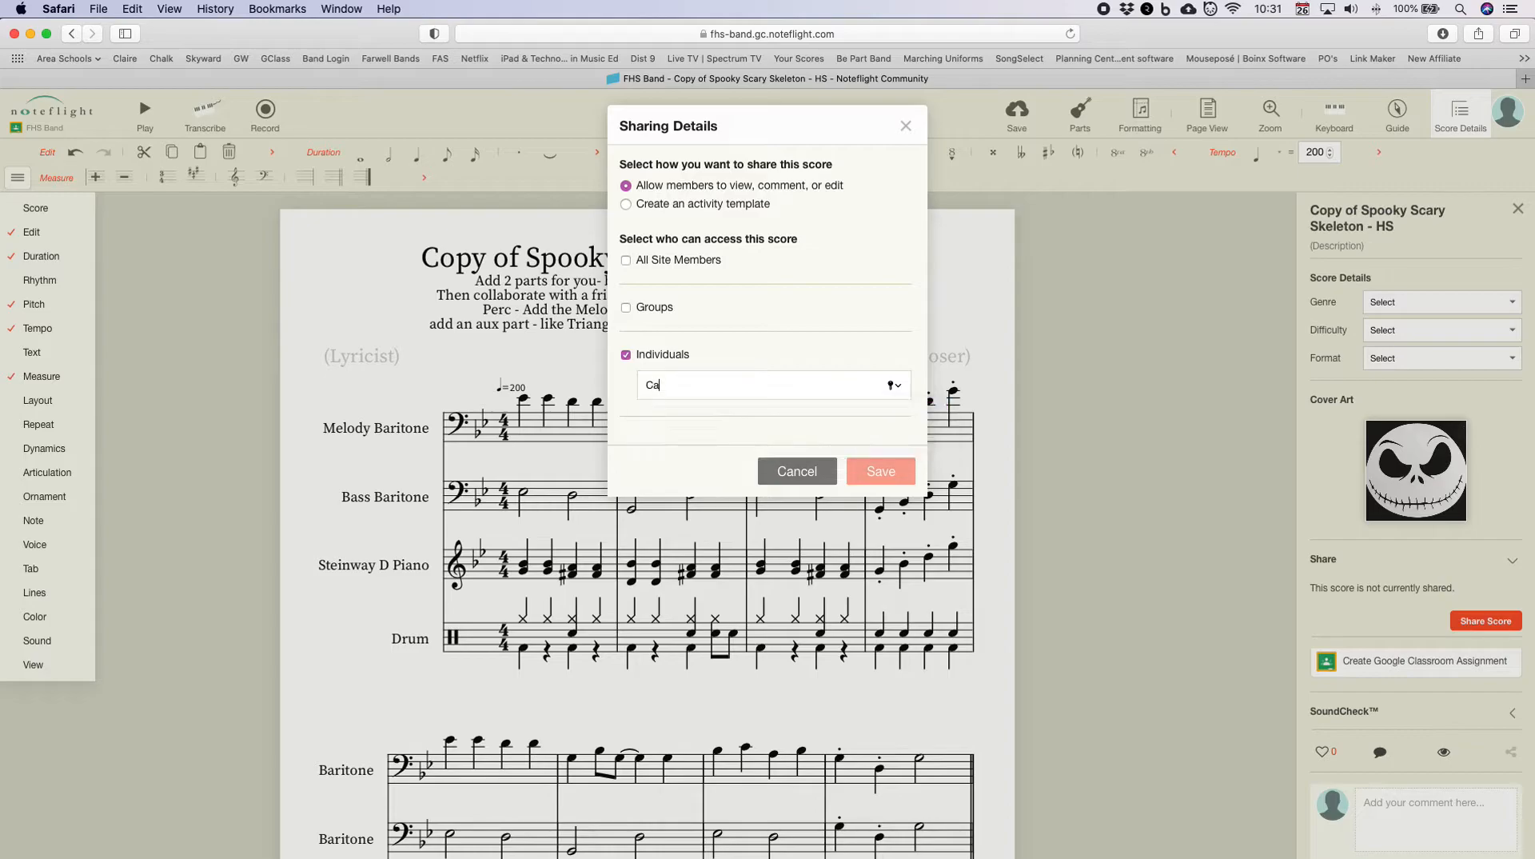
{"action": "type", "text": "rte"}
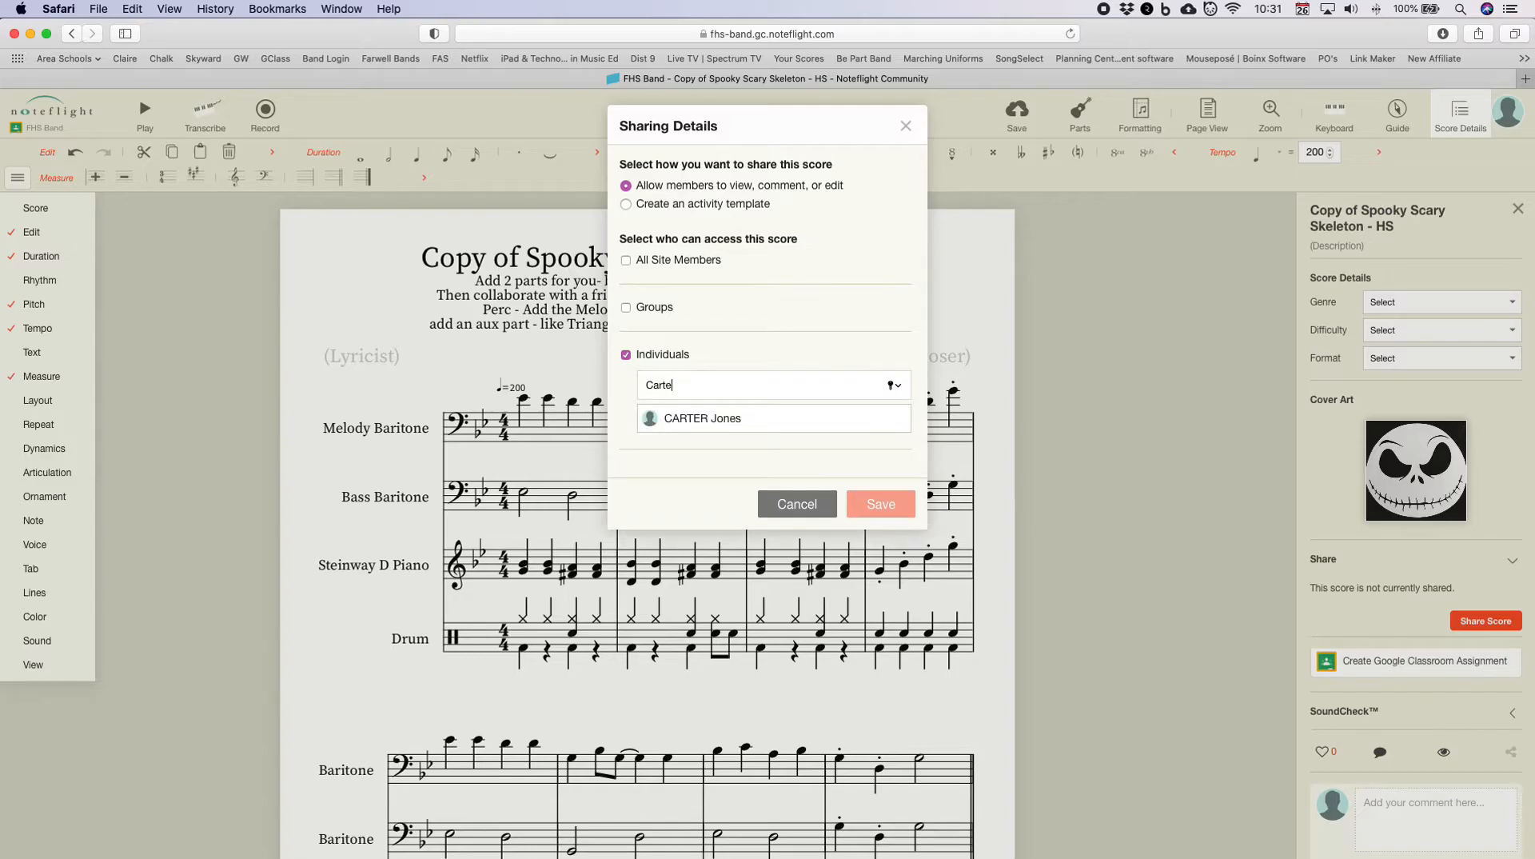
{"action": "left_click", "coordinate": [730, 424]}
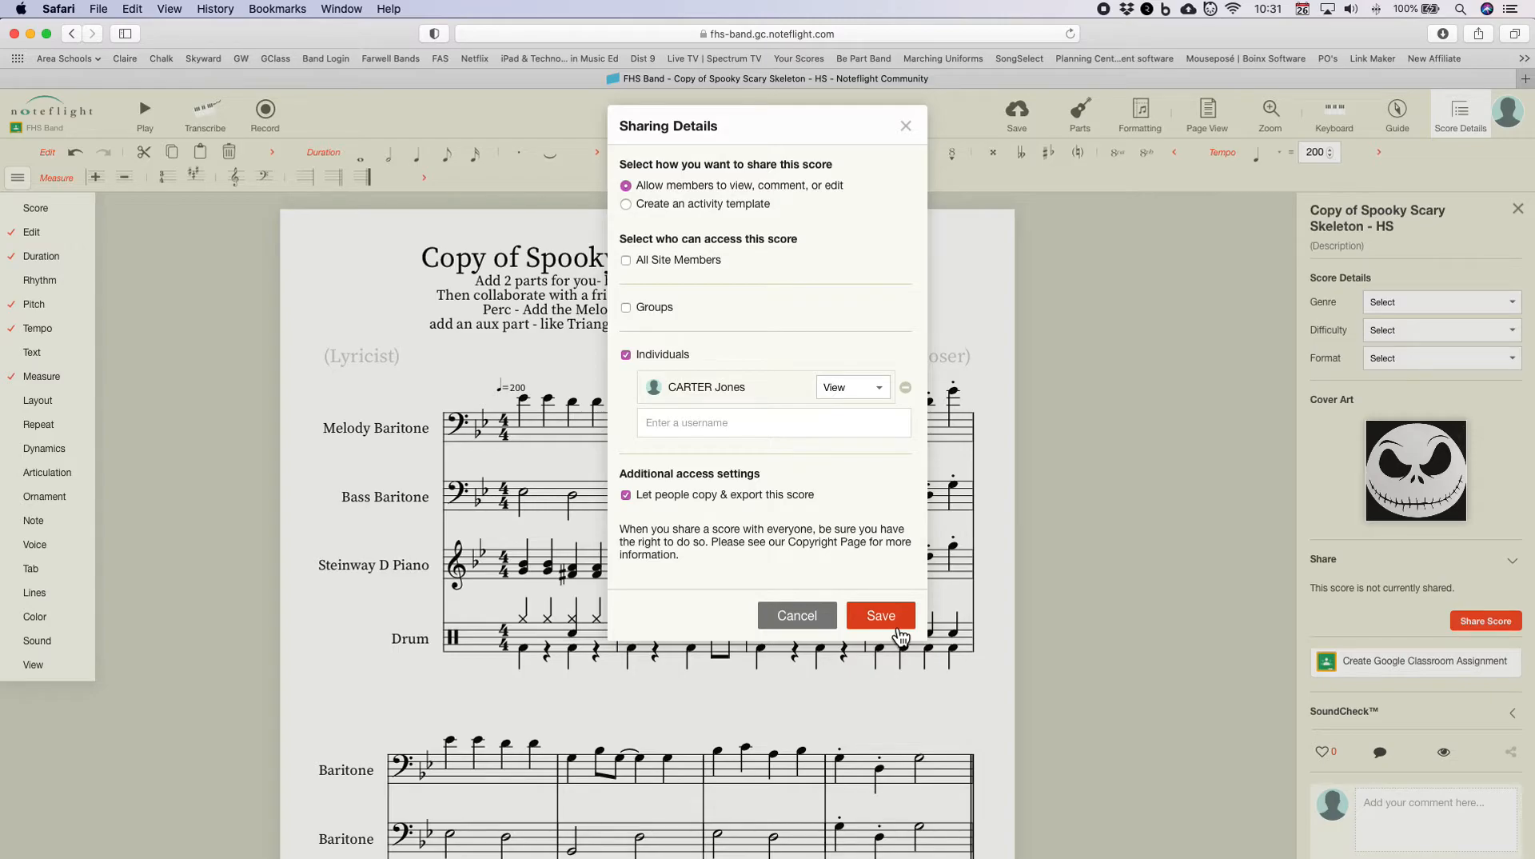
{"action": "left_click", "coordinate": [830, 621]}
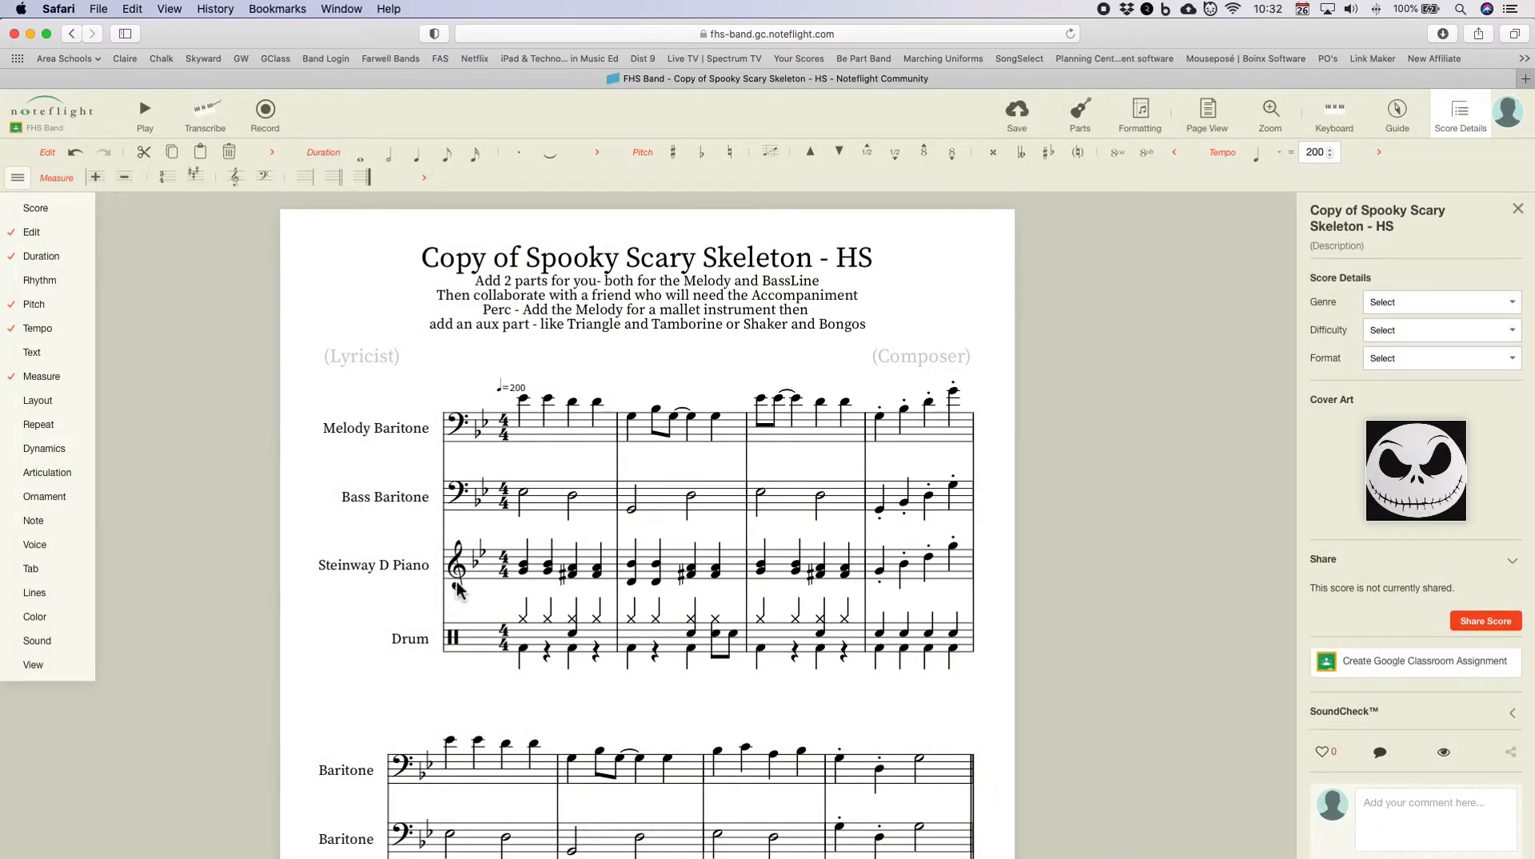
Step: Add a Baritone Sax part from the Woodwind instruments and place it between Melody Baritone and Bass Baritone
{"action": "left_click", "coordinate": [1092, 123]}
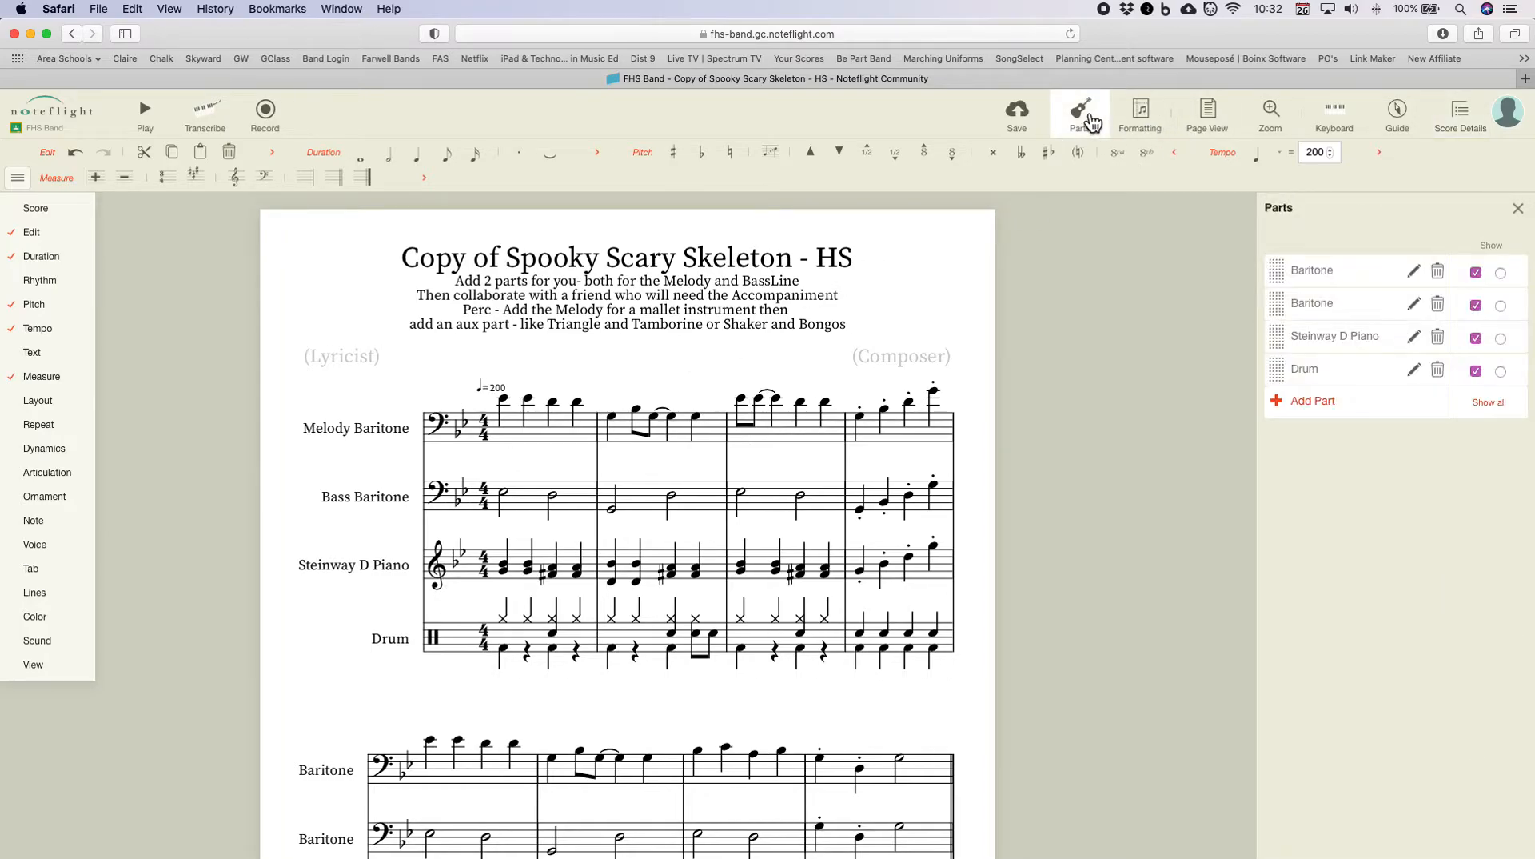
{"action": "left_click", "coordinate": [1325, 406]}
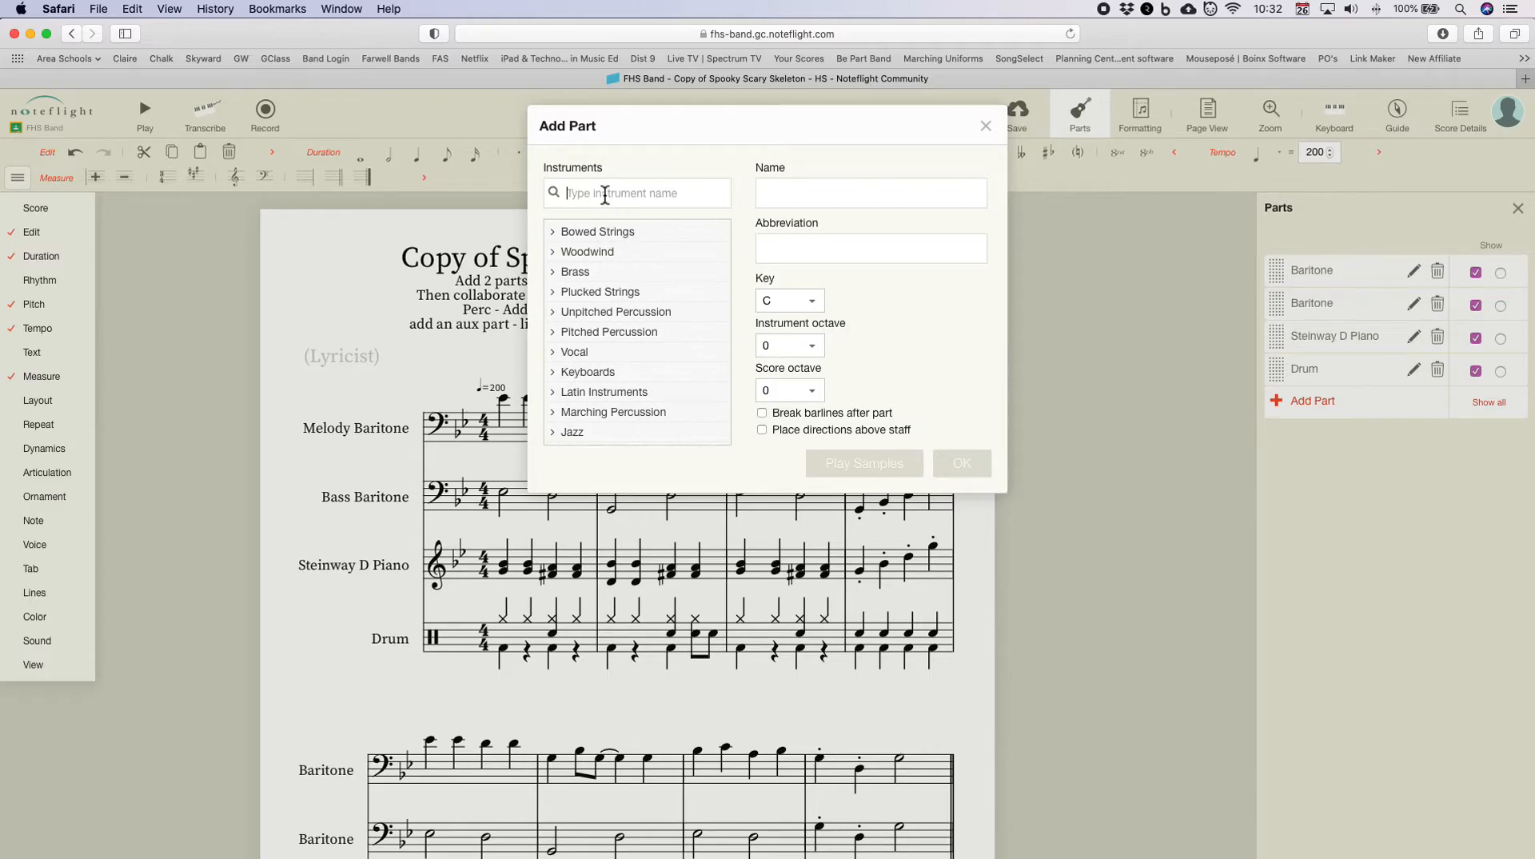
{"action": "left_click", "coordinate": [562, 250]}
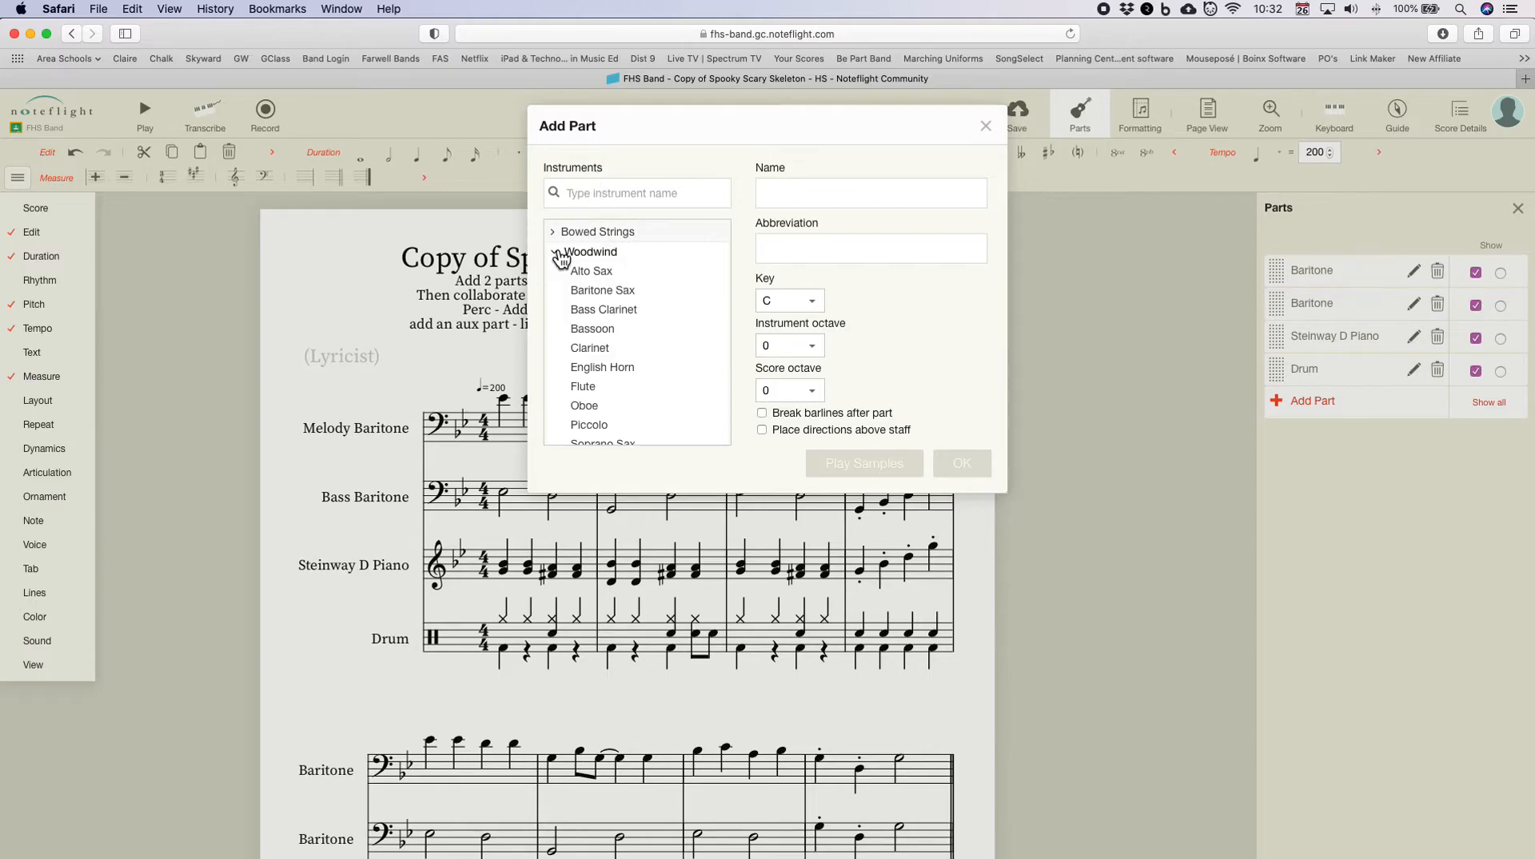
{"action": "left_click", "coordinate": [576, 294]}
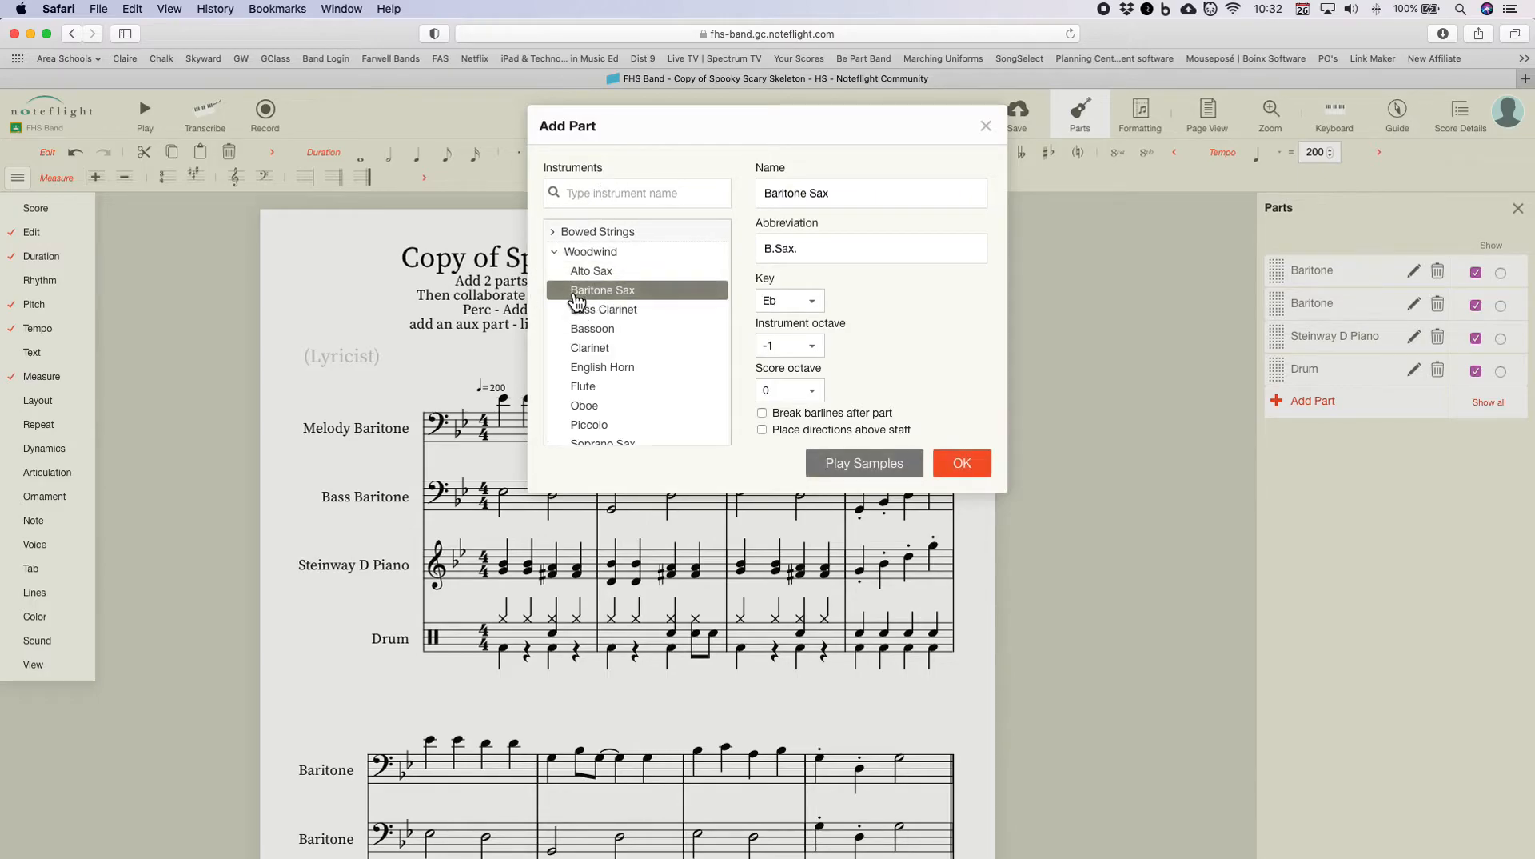
{"action": "left_click", "coordinate": [962, 466]}
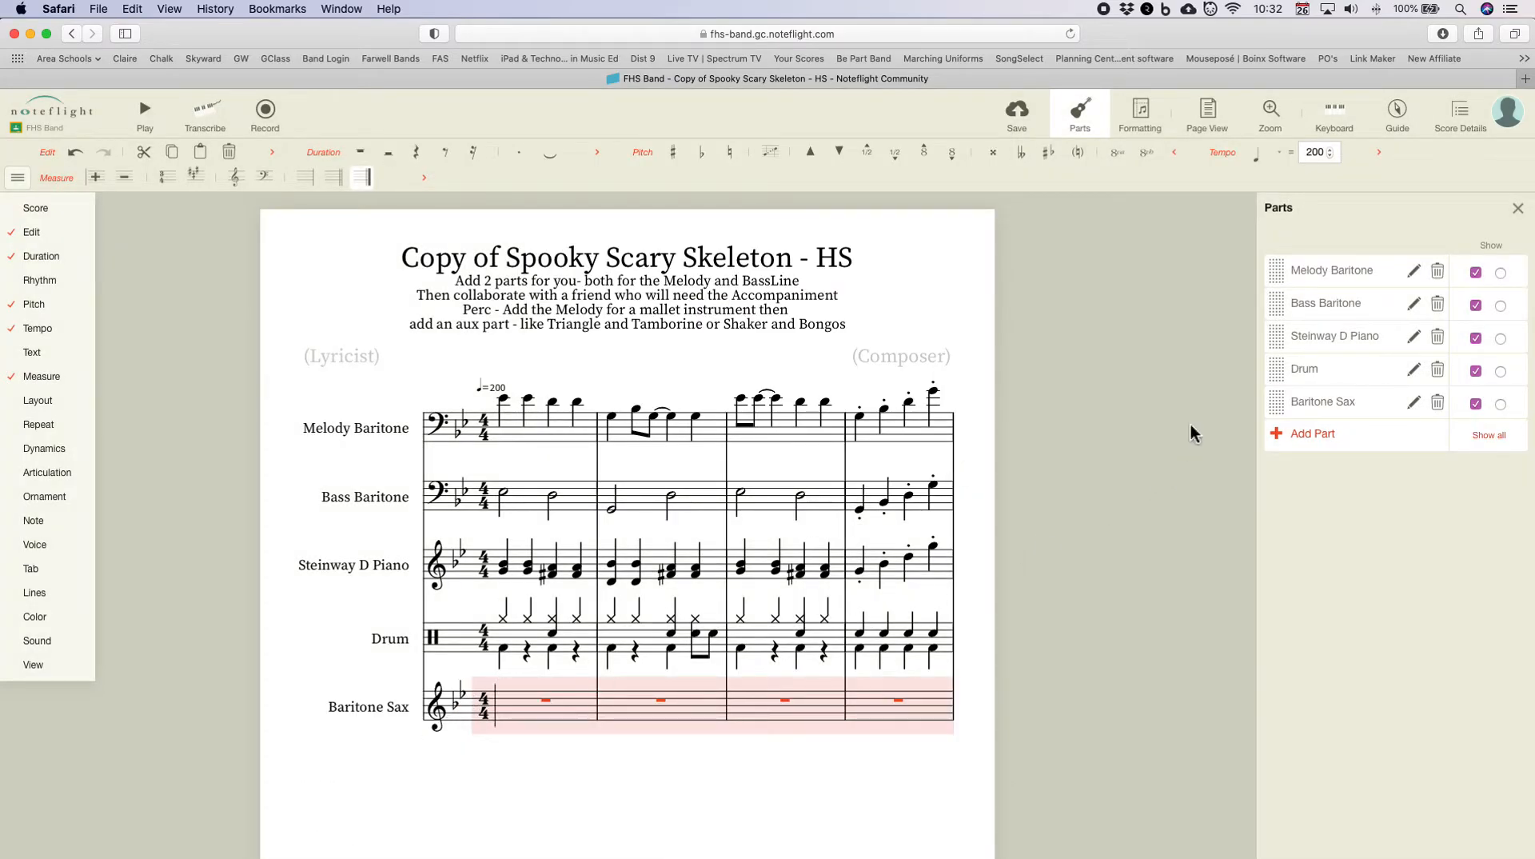
{"action": "left_click_drag", "start_coordinate": [1277, 403], "coordinate": [1279, 302]}
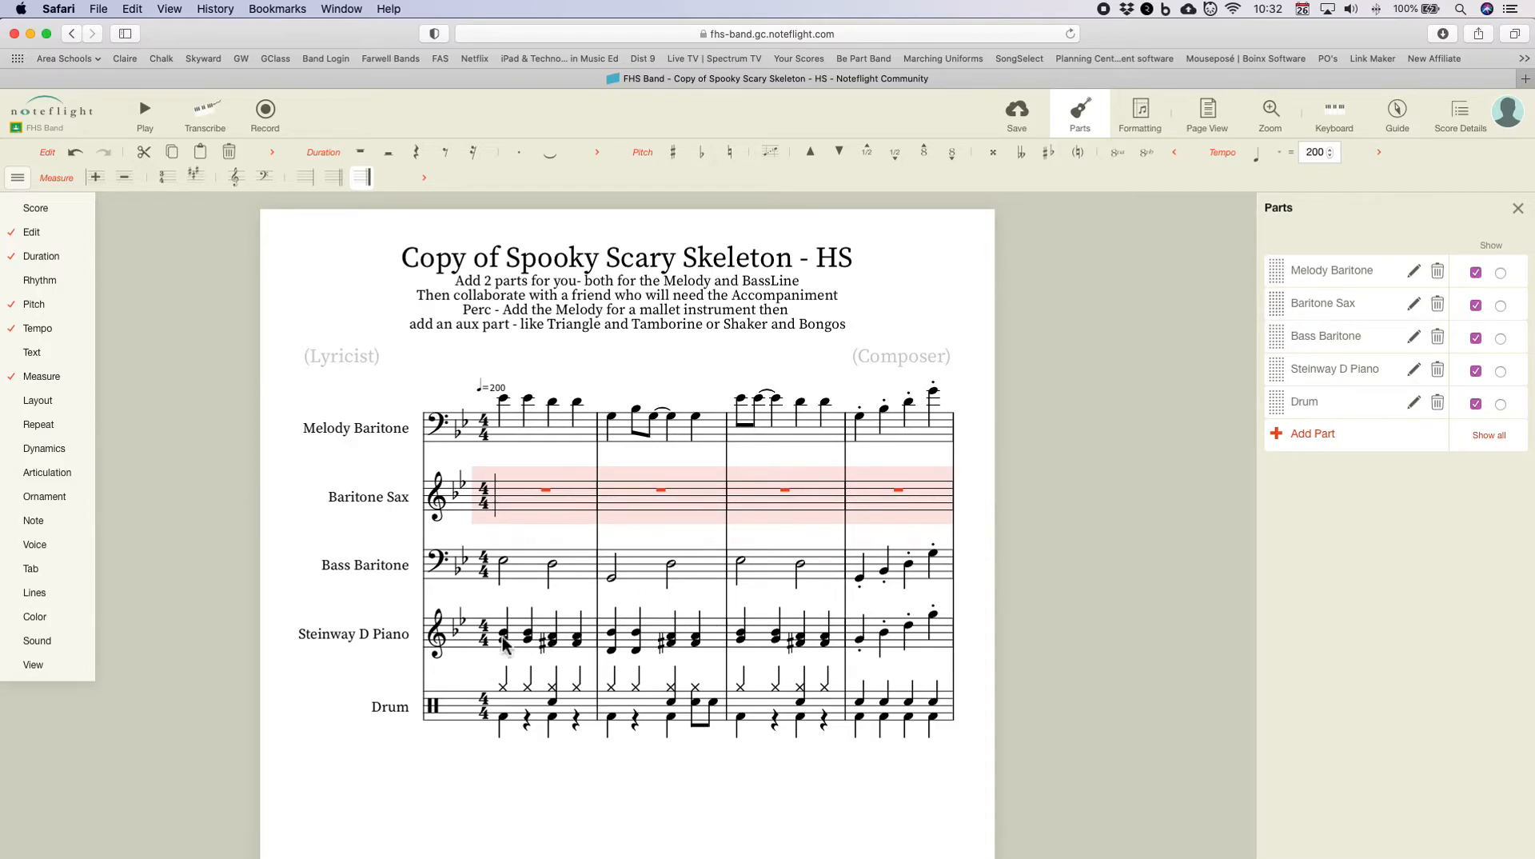
Step: Copy the entire Steinway D Piano staff and paste it into the Baritone Sax staff from measure 1
{"action": "left_click", "coordinate": [310, 648]}
{"action": "left_click", "coordinate": [271, 638]}
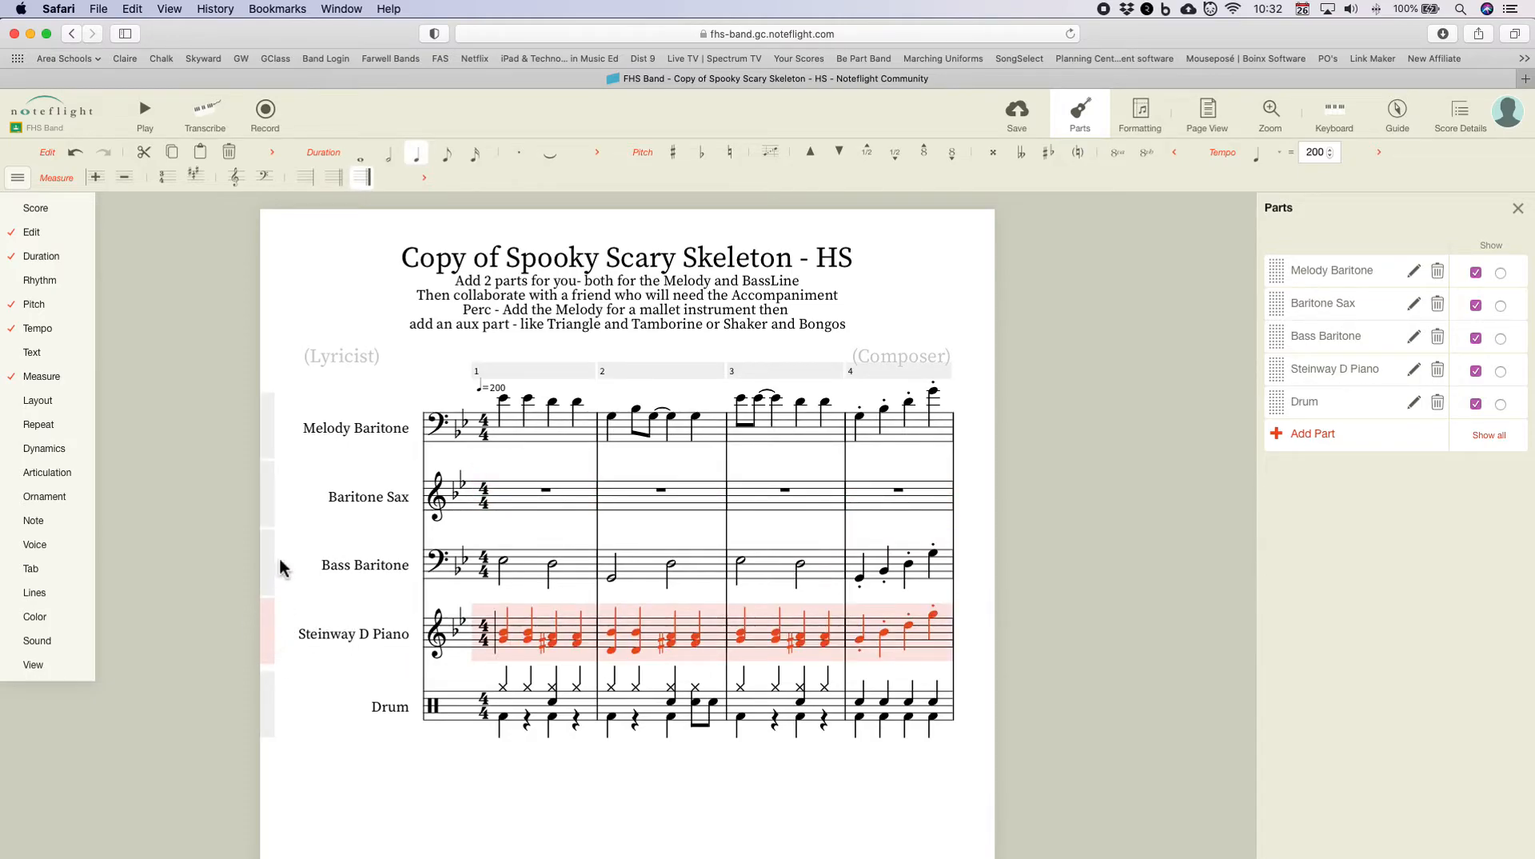
{"action": "left_click", "coordinate": [176, 155]}
{"action": "left_click", "coordinate": [515, 497]}
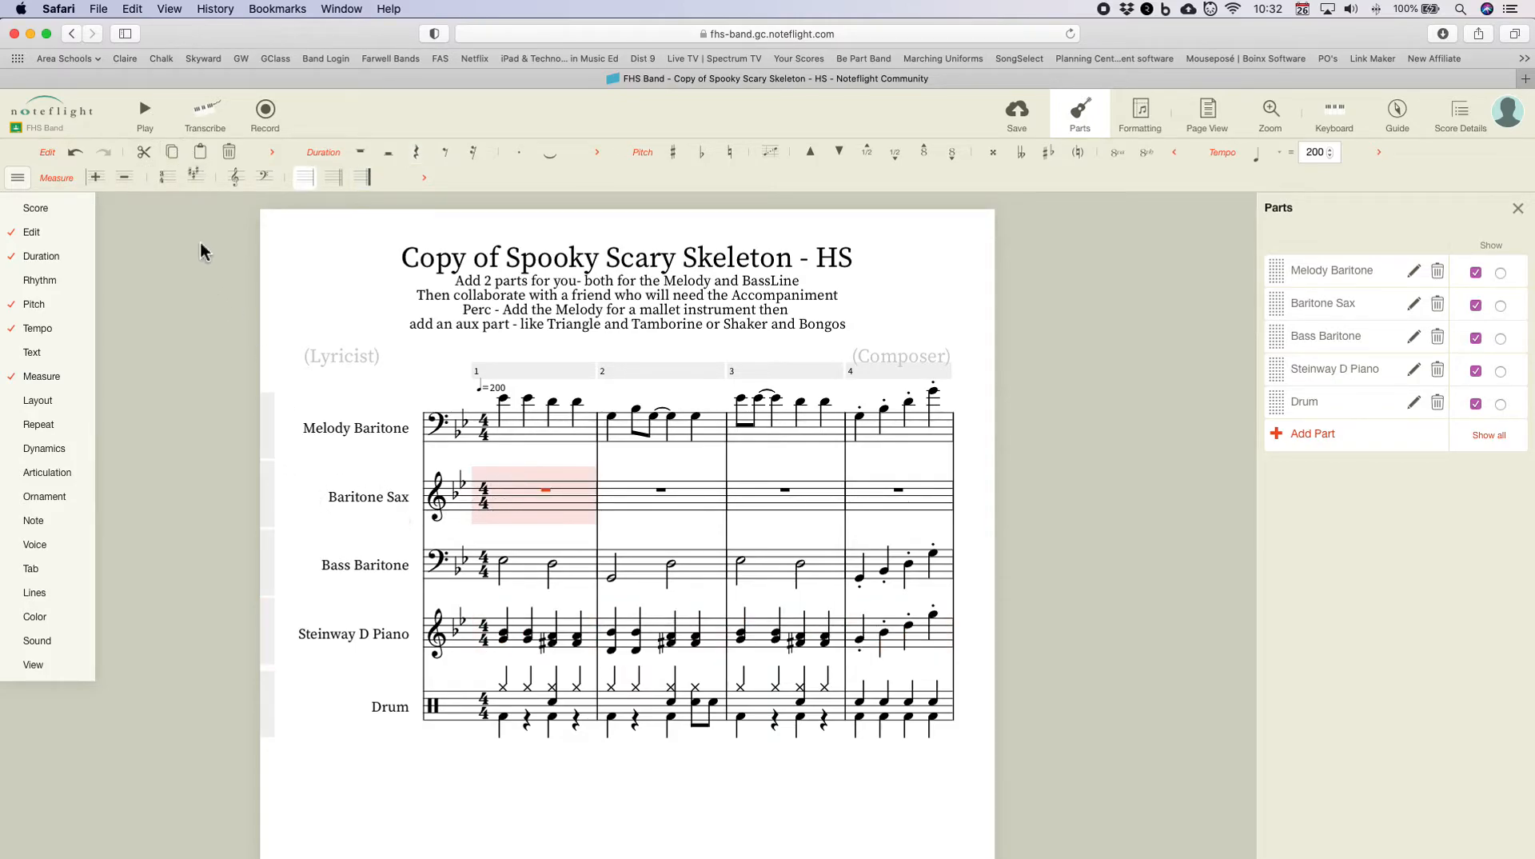
{"action": "left_click", "coordinate": [201, 156]}
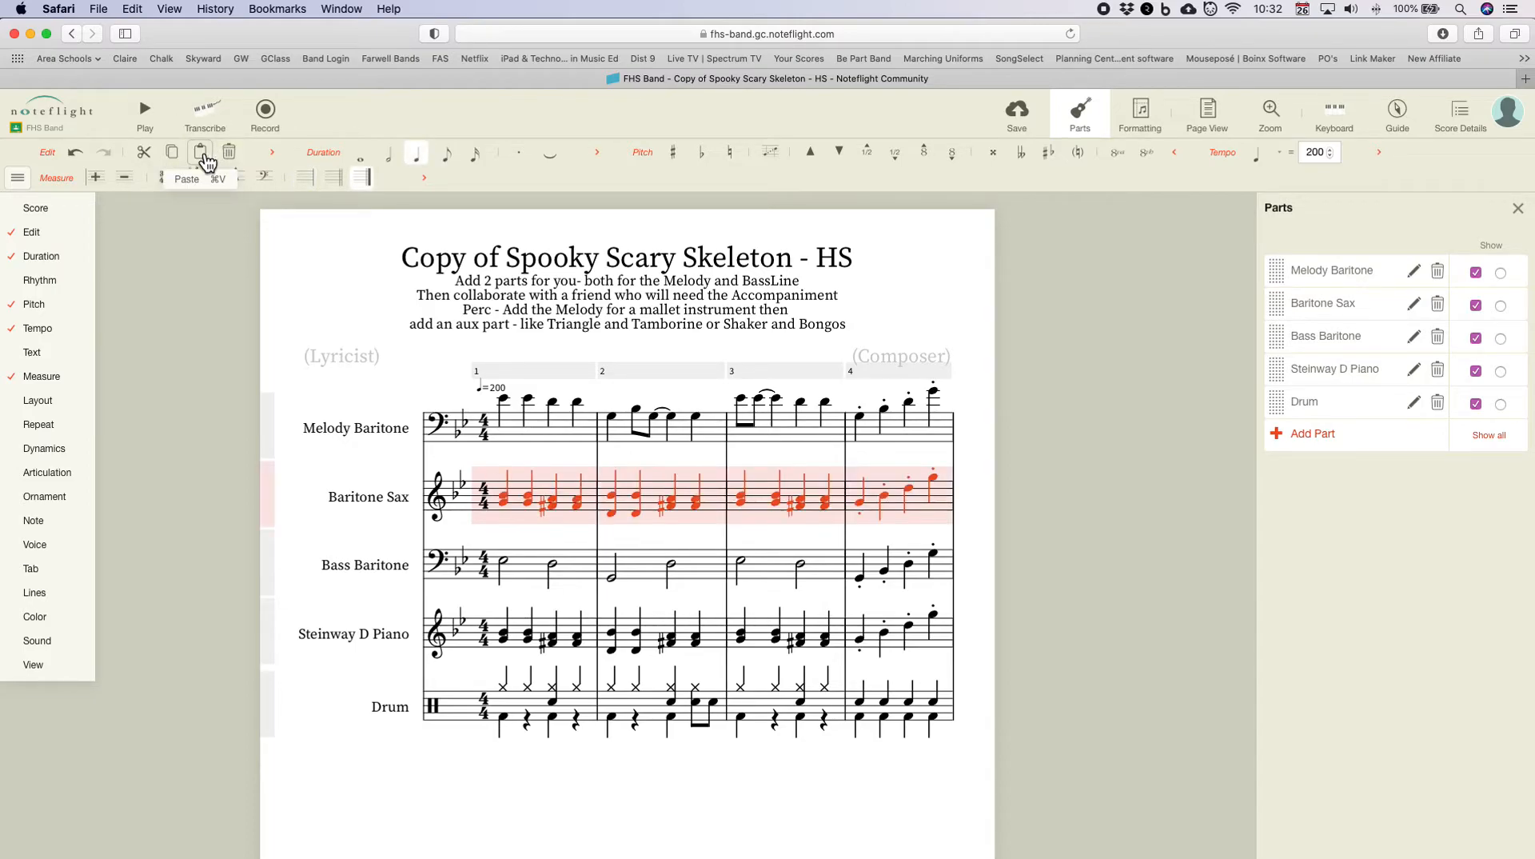
Step: Reduce the Baritone Sax chords in measures 1 to 3 to single notes, keeping the upper note of the first chord and the lower note elsewhere
{"action": "left_click", "coordinate": [502, 502]}
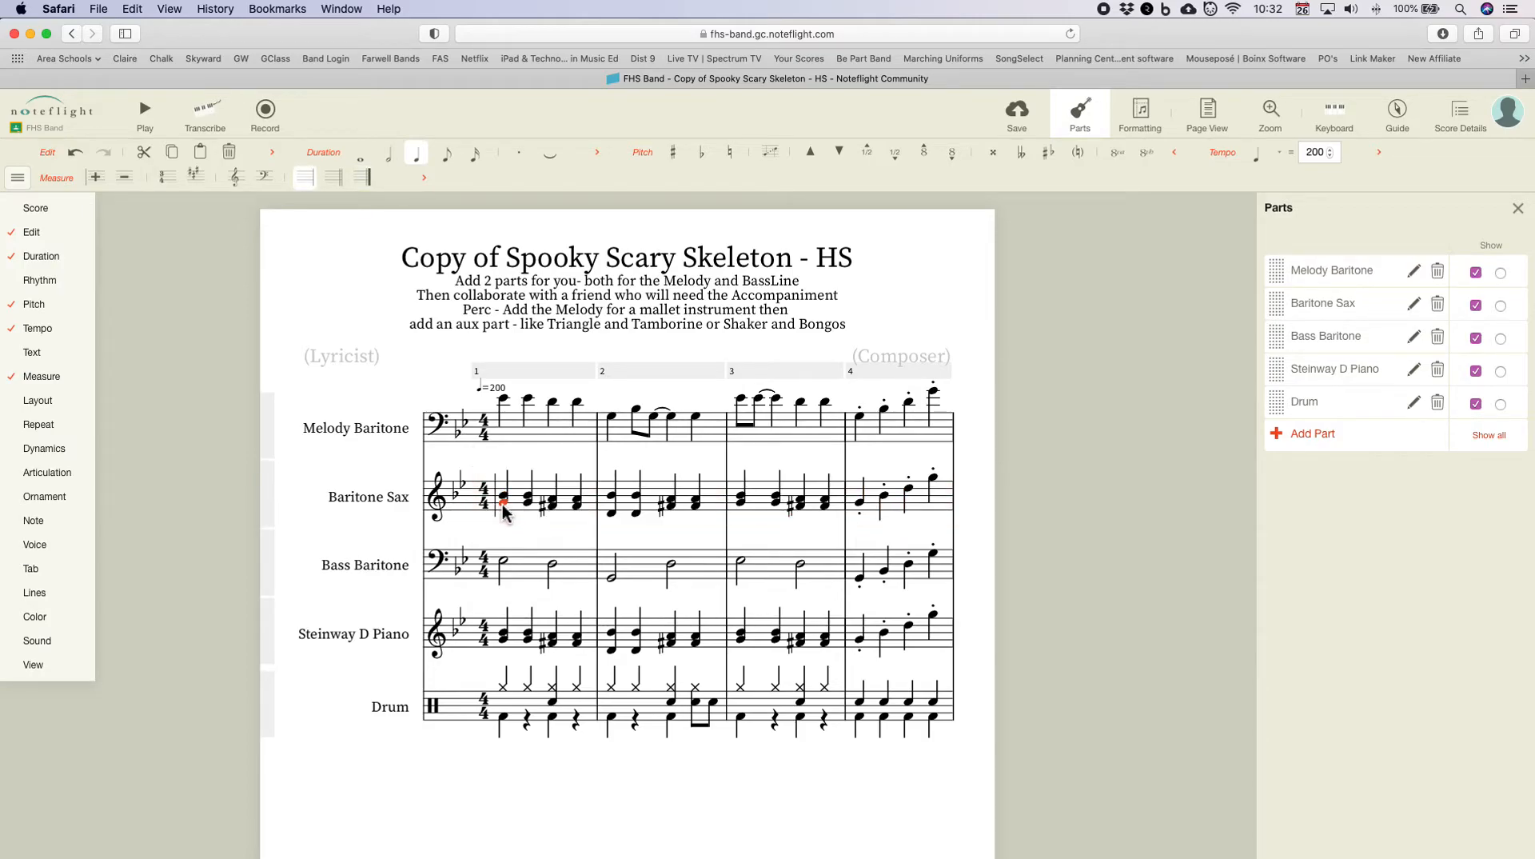
{"action": "key", "text": "Delete"}
{"action": "left_click", "coordinate": [527, 497]}
{"action": "key", "text": "Delete"}
{"action": "left_click", "coordinate": [553, 507]}
{"action": "left_click", "coordinate": [552, 499]}
{"action": "key", "text": "Delete"}
{"action": "left_click", "coordinate": [579, 499]}
{"action": "key", "text": "Delete"}
{"action": "left_click", "coordinate": [614, 496]}
{"action": "key", "text": "Delete"}
{"action": "left_click", "coordinate": [636, 493]}
{"action": "key", "text": "Delete"}
{"action": "left_click", "coordinate": [672, 502]}
{"action": "key", "text": "Delete"}
{"action": "left_click", "coordinate": [695, 494]}
{"action": "key", "text": "Delete"}
{"action": "left_click", "coordinate": [742, 498]}
{"action": "key", "text": "Delete"}
{"action": "left_click", "coordinate": [775, 498]}
{"action": "key", "text": "Delete"}
{"action": "left_click", "coordinate": [799, 501]}
{"action": "key", "text": "Delete"}
{"action": "left_click", "coordinate": [821, 502]}
{"action": "key", "text": "Delete"}
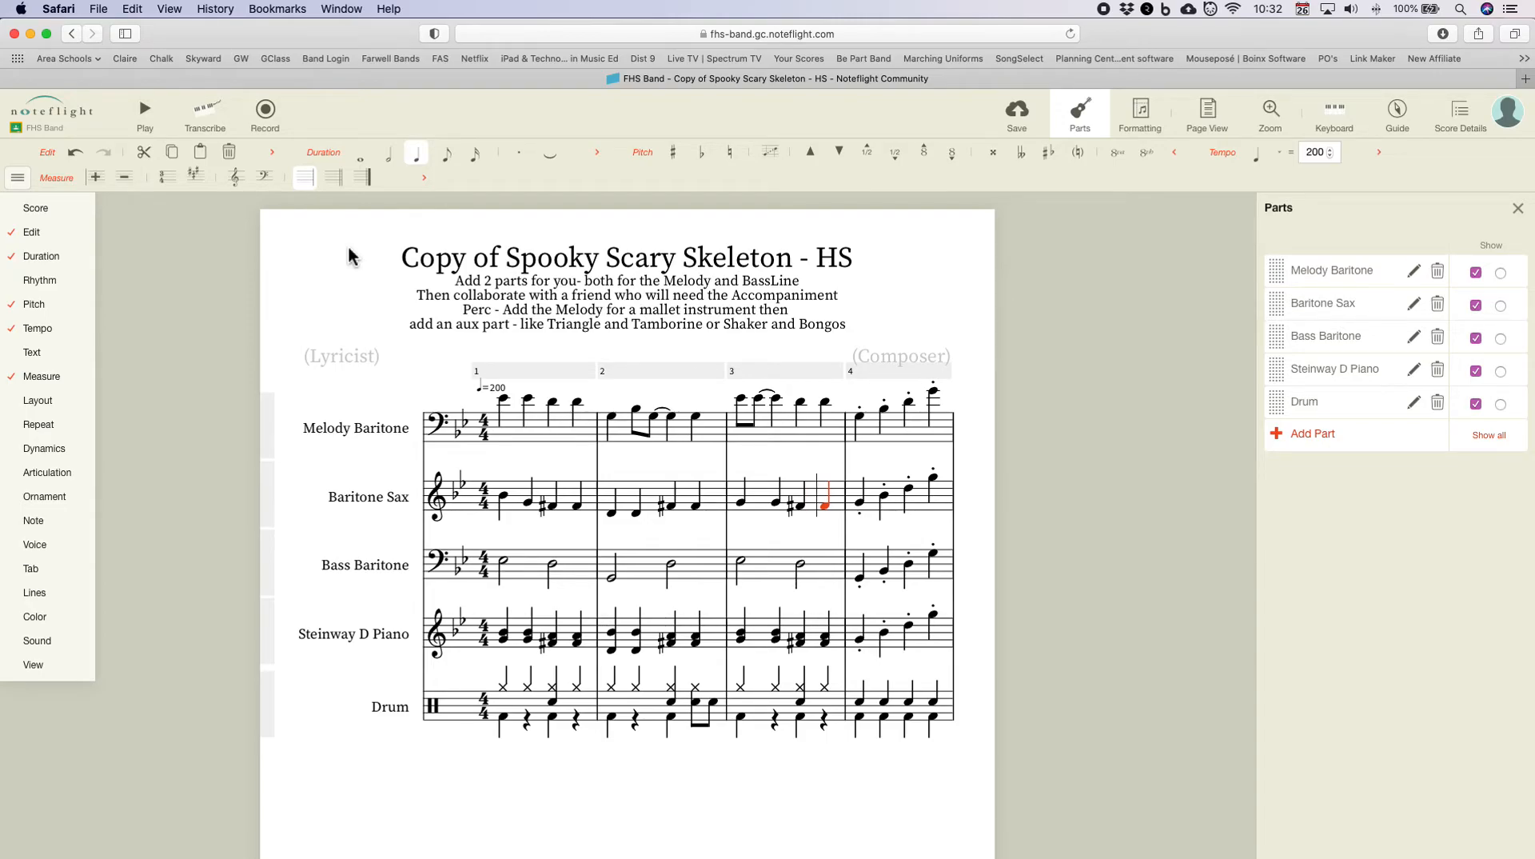
Step: Show the Score tools in the toolbar and turn off concert pitch so each part is written in its own key
{"action": "scroll", "coordinate": [352, 272], "scroll_direction": "down", "scroll_amount": 1}
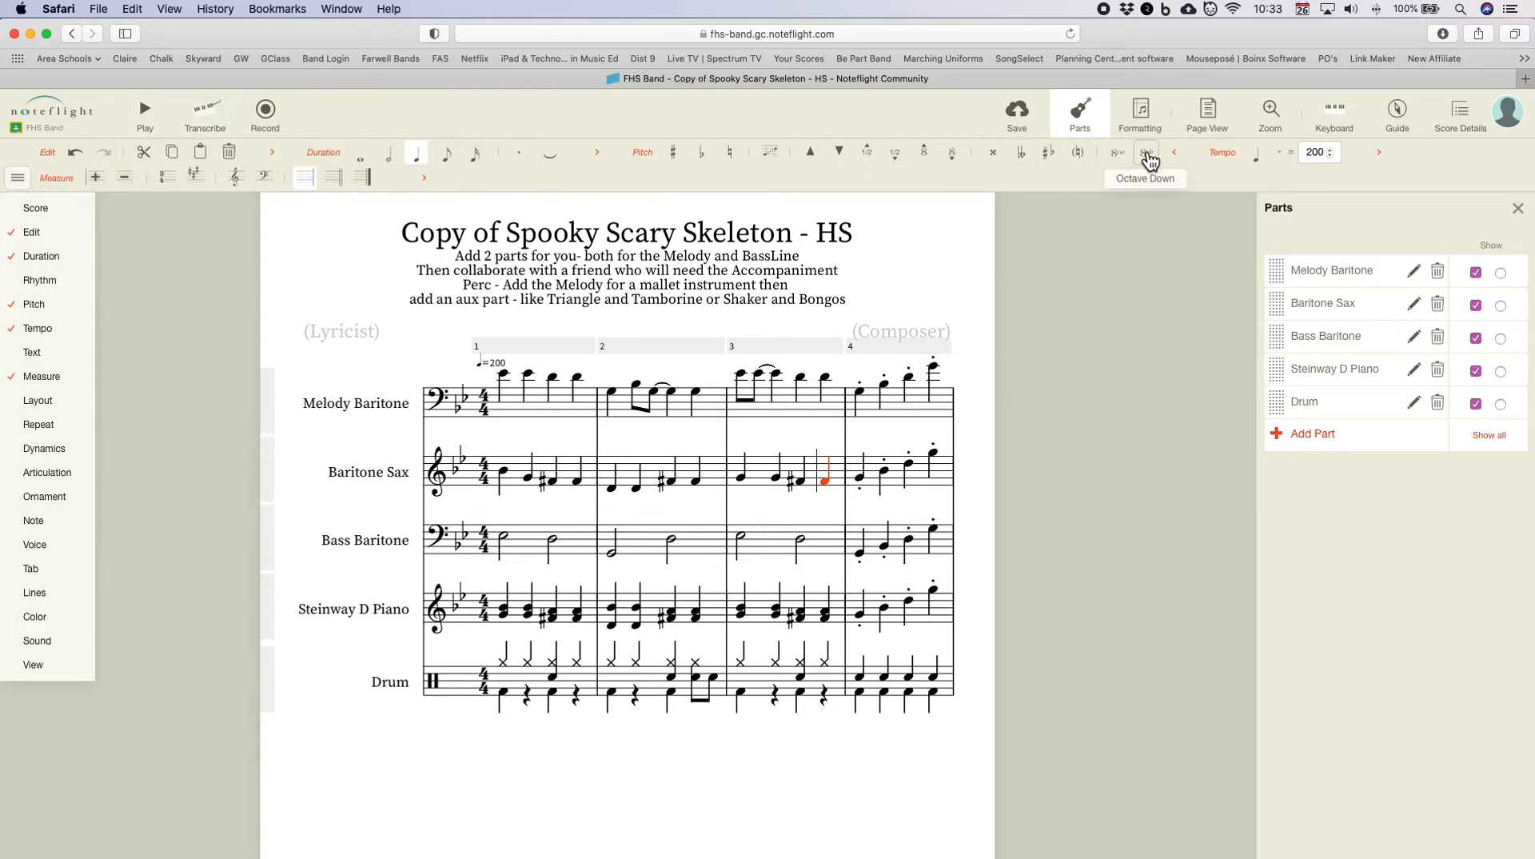
{"action": "mouse_move", "coordinate": [35, 238]}
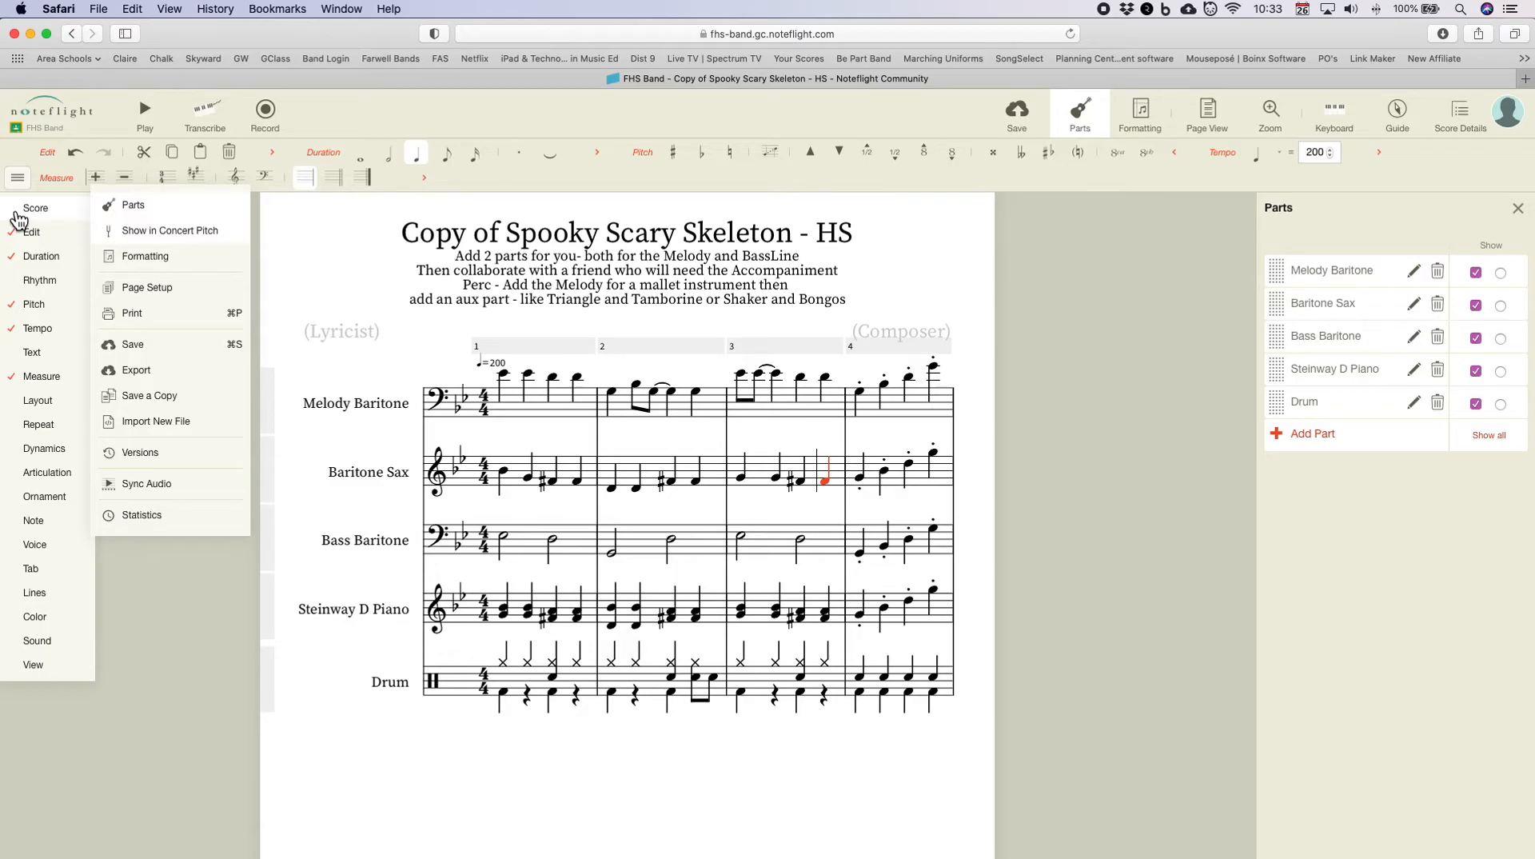
{"action": "left_click", "coordinate": [17, 214]}
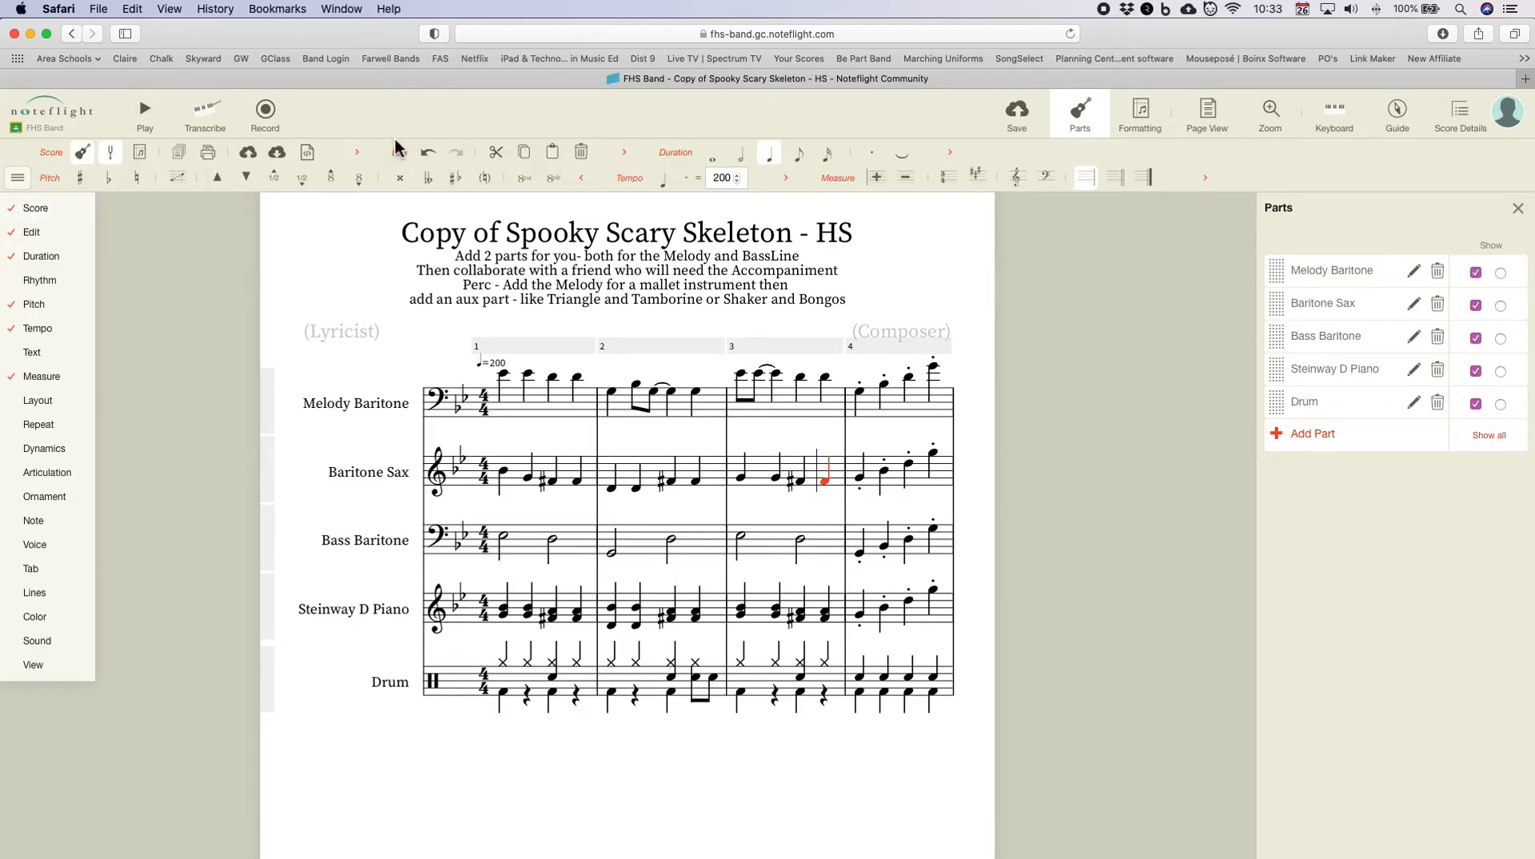
{"action": "left_click", "coordinate": [117, 164]}
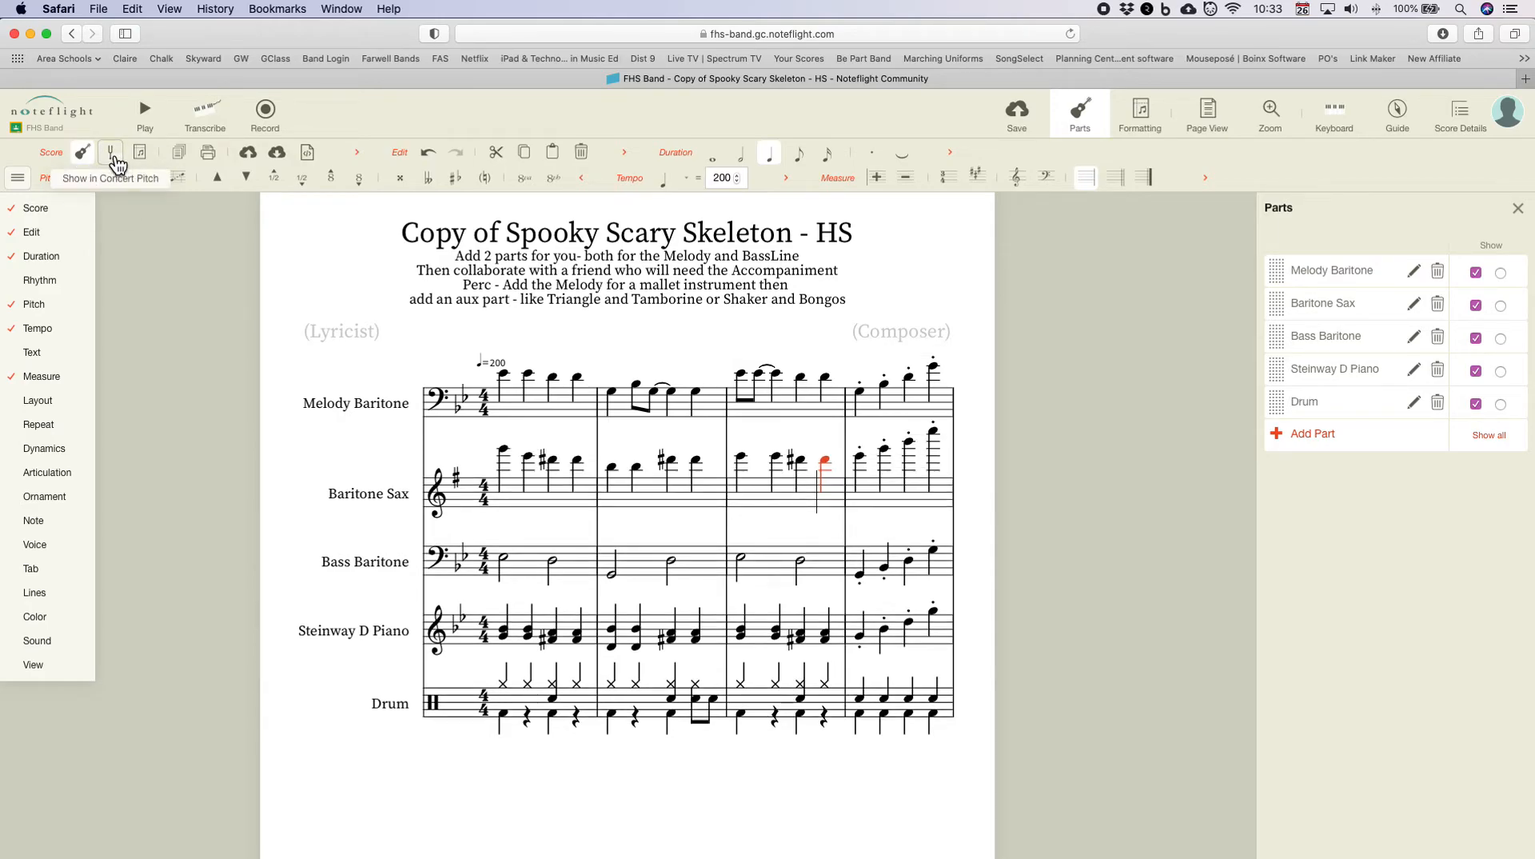
Step: Select the whole Baritone Sax staff and move its notes down two octaves
{"action": "left_click", "coordinate": [364, 497]}
{"action": "left_click", "coordinate": [276, 505]}
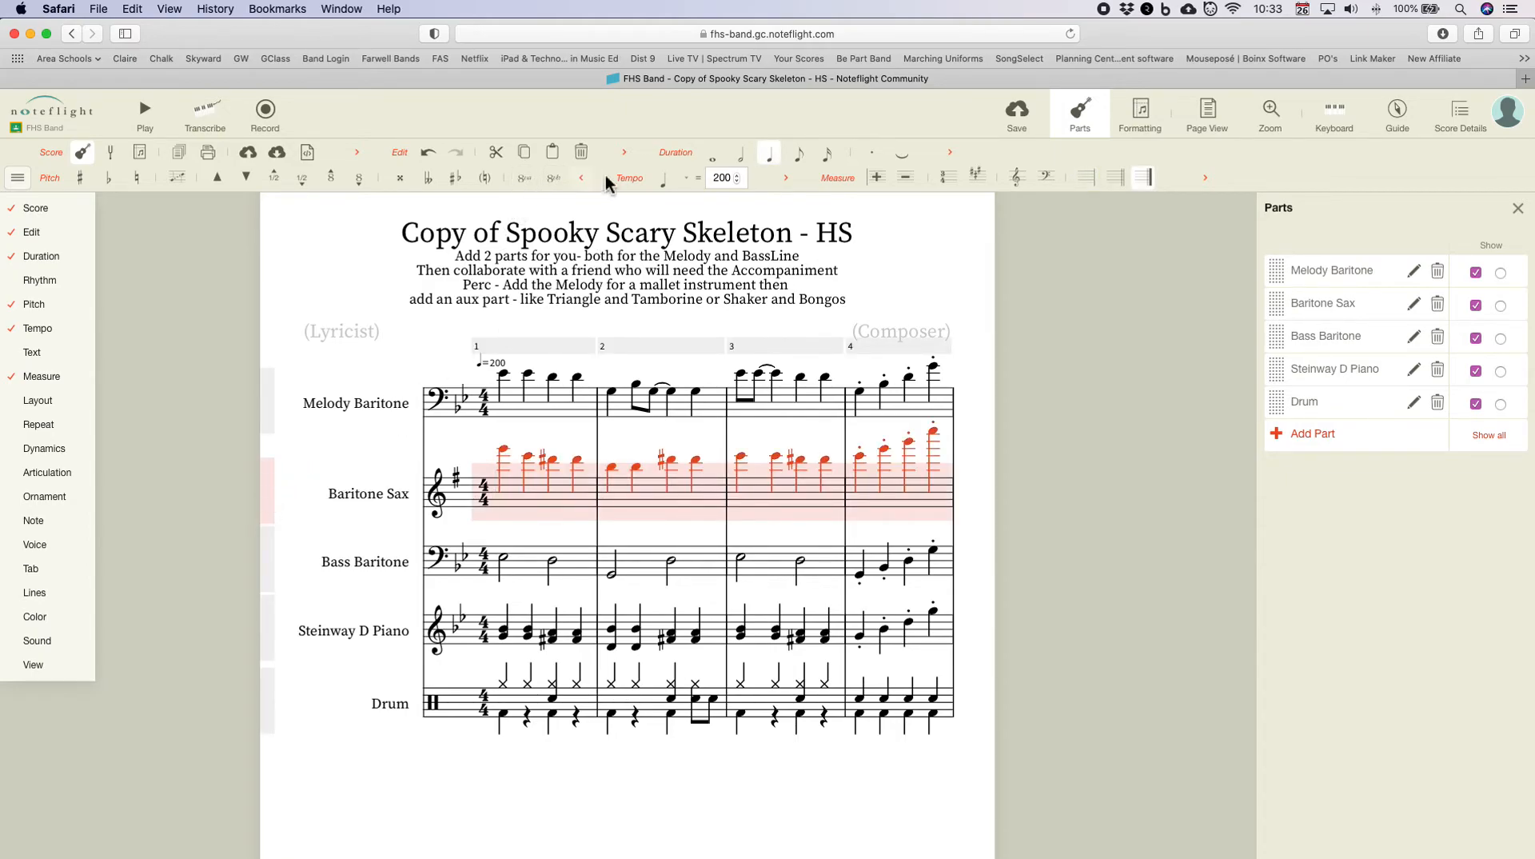
{"action": "left_click", "coordinate": [368, 189]}
{"action": "left_click", "coordinate": [368, 189]}
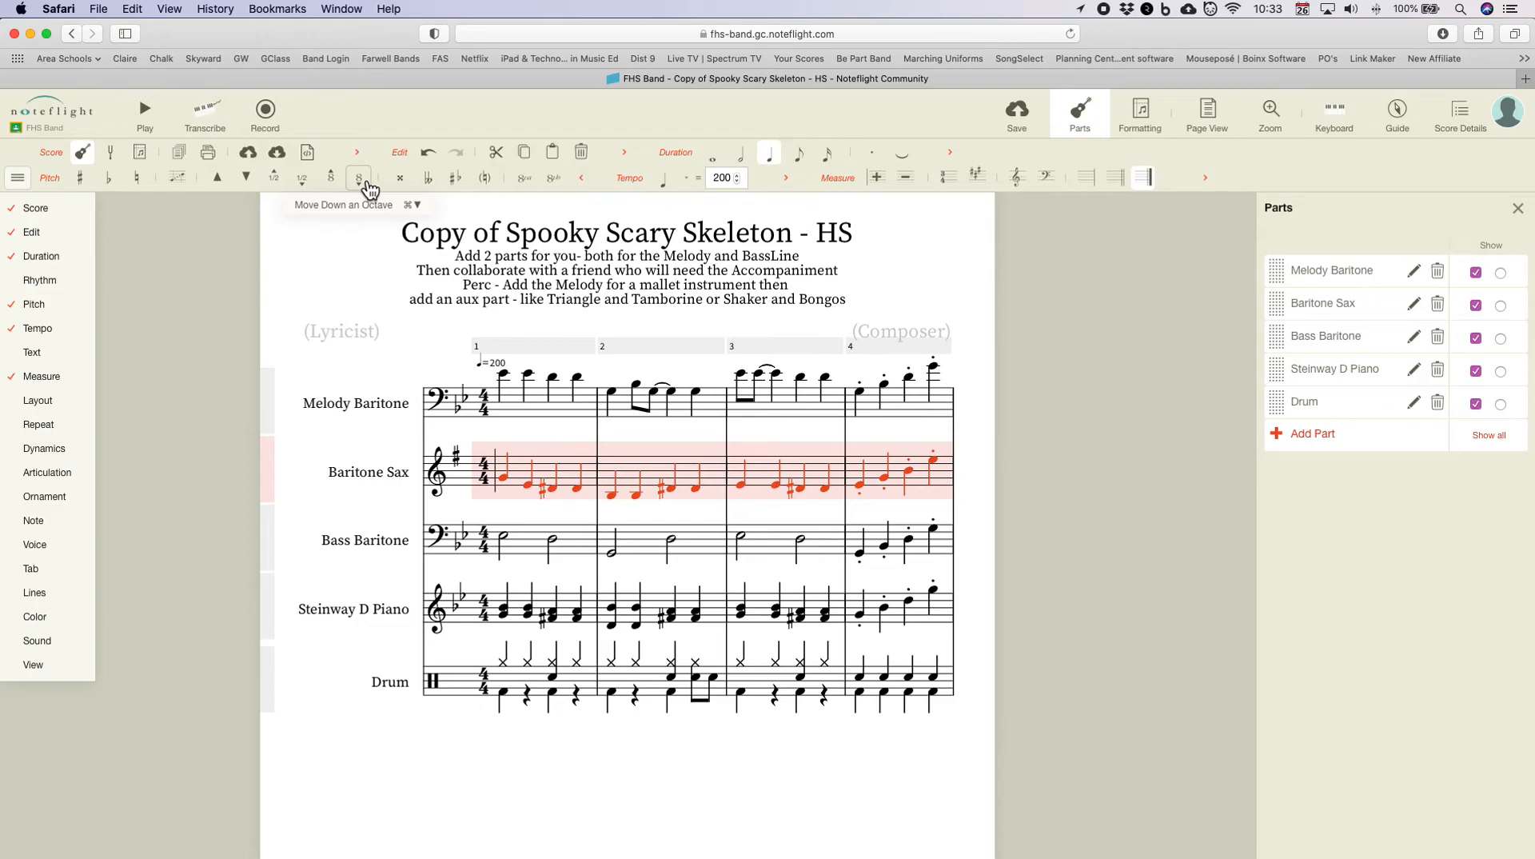
Step: Raise the first two Baritone Sax notes in measure 2 by an octave to the middle-line B
{"action": "left_click", "coordinate": [611, 497]}
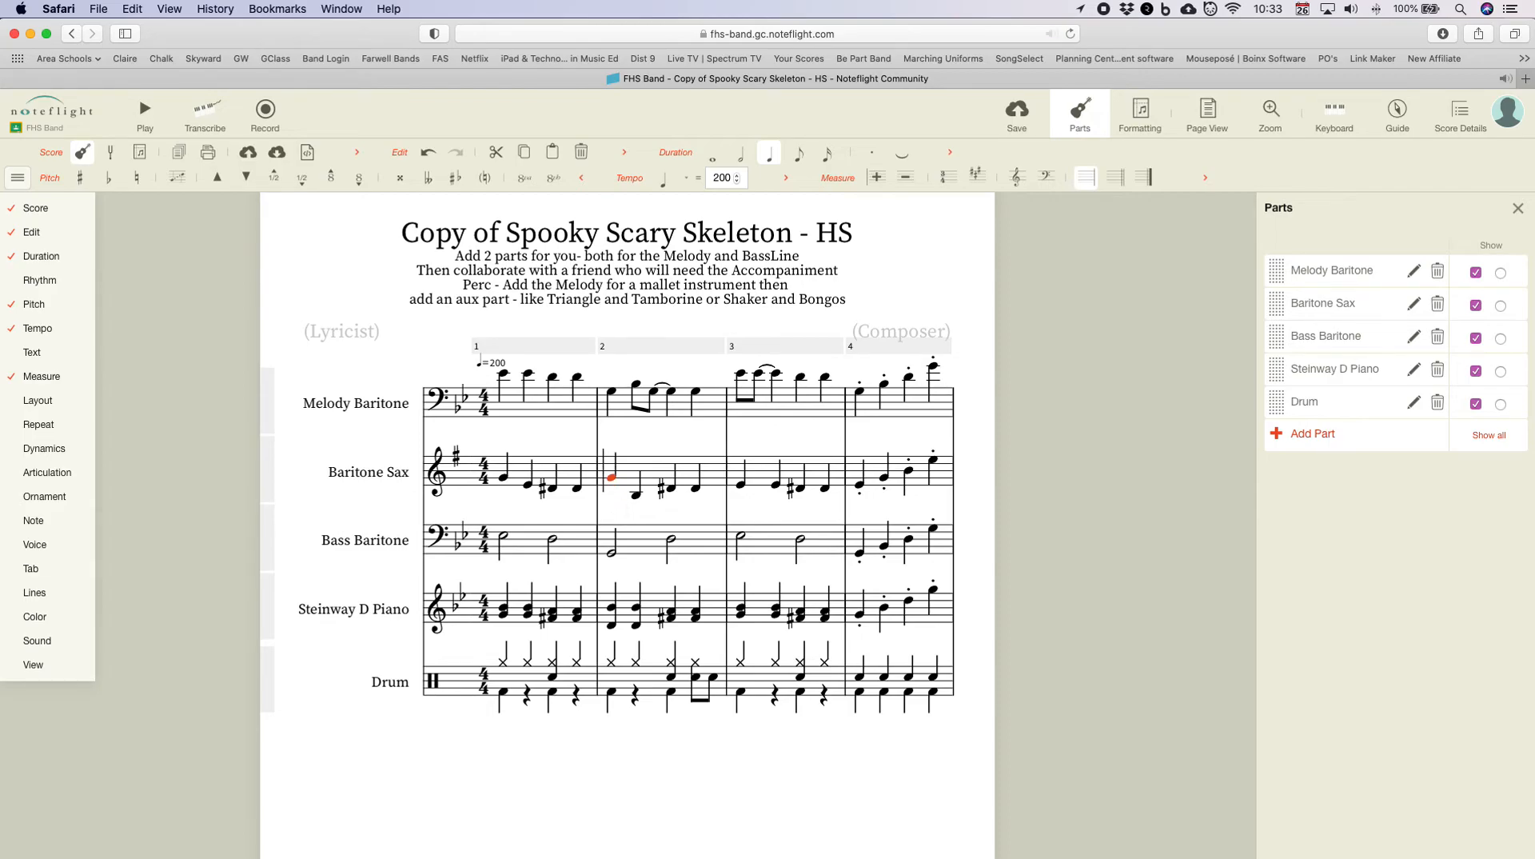
{"action": "key", "text": "Right"}
Step: Copy Baritone Sax measures 1 to 3 and paste them over the same part starting at measure 5
{"action": "scroll", "coordinate": [615, 497], "scroll_direction": "down", "scroll_amount": 15}
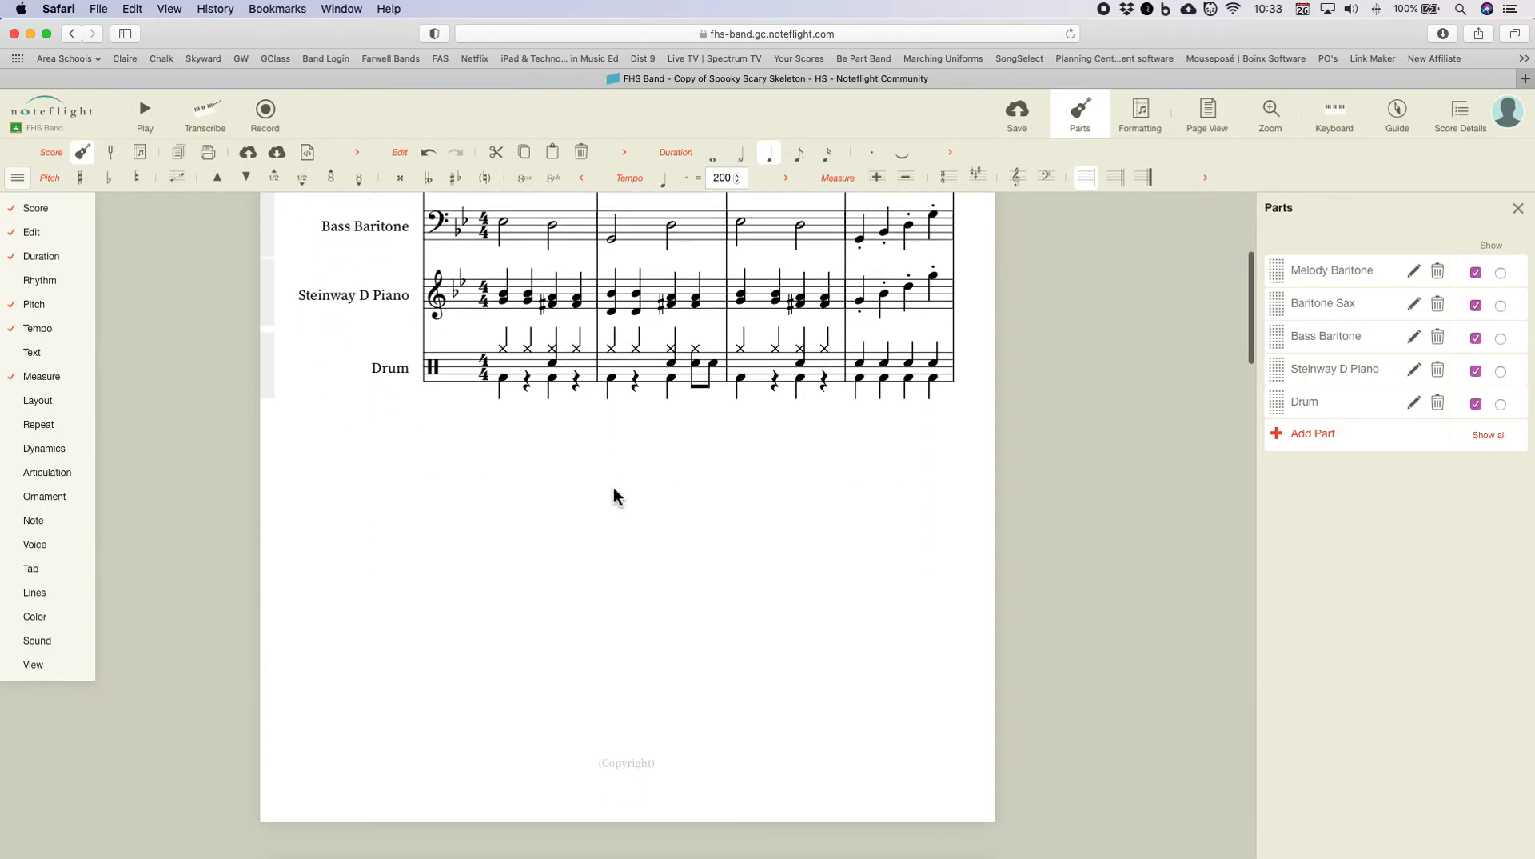
{"action": "scroll", "coordinate": [616, 491], "scroll_direction": "up", "scroll_amount": 10}
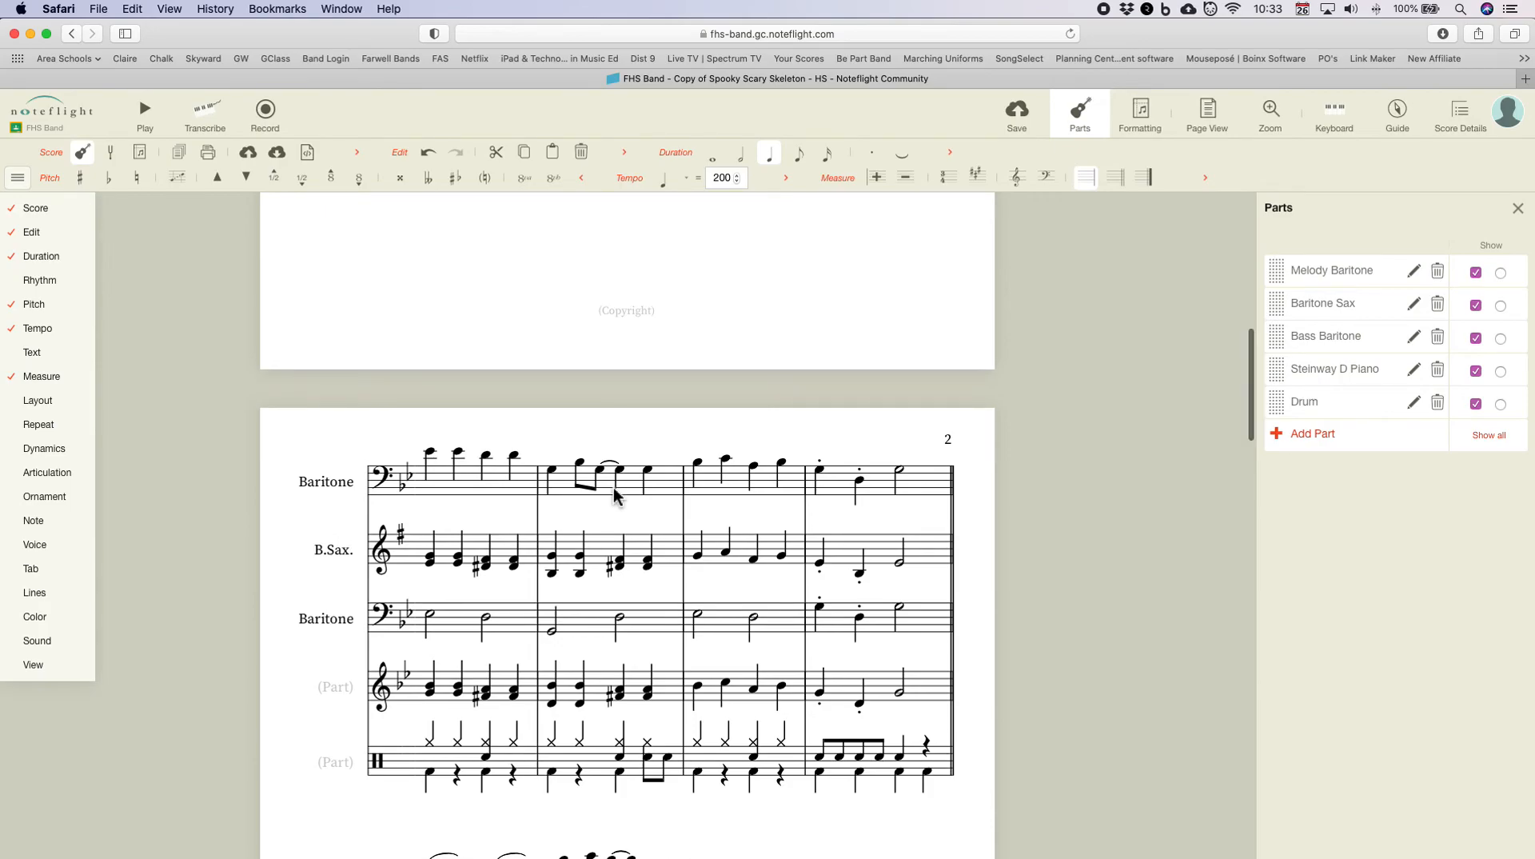
{"action": "scroll", "coordinate": [617, 500], "scroll_direction": "up", "scroll_amount": 3}
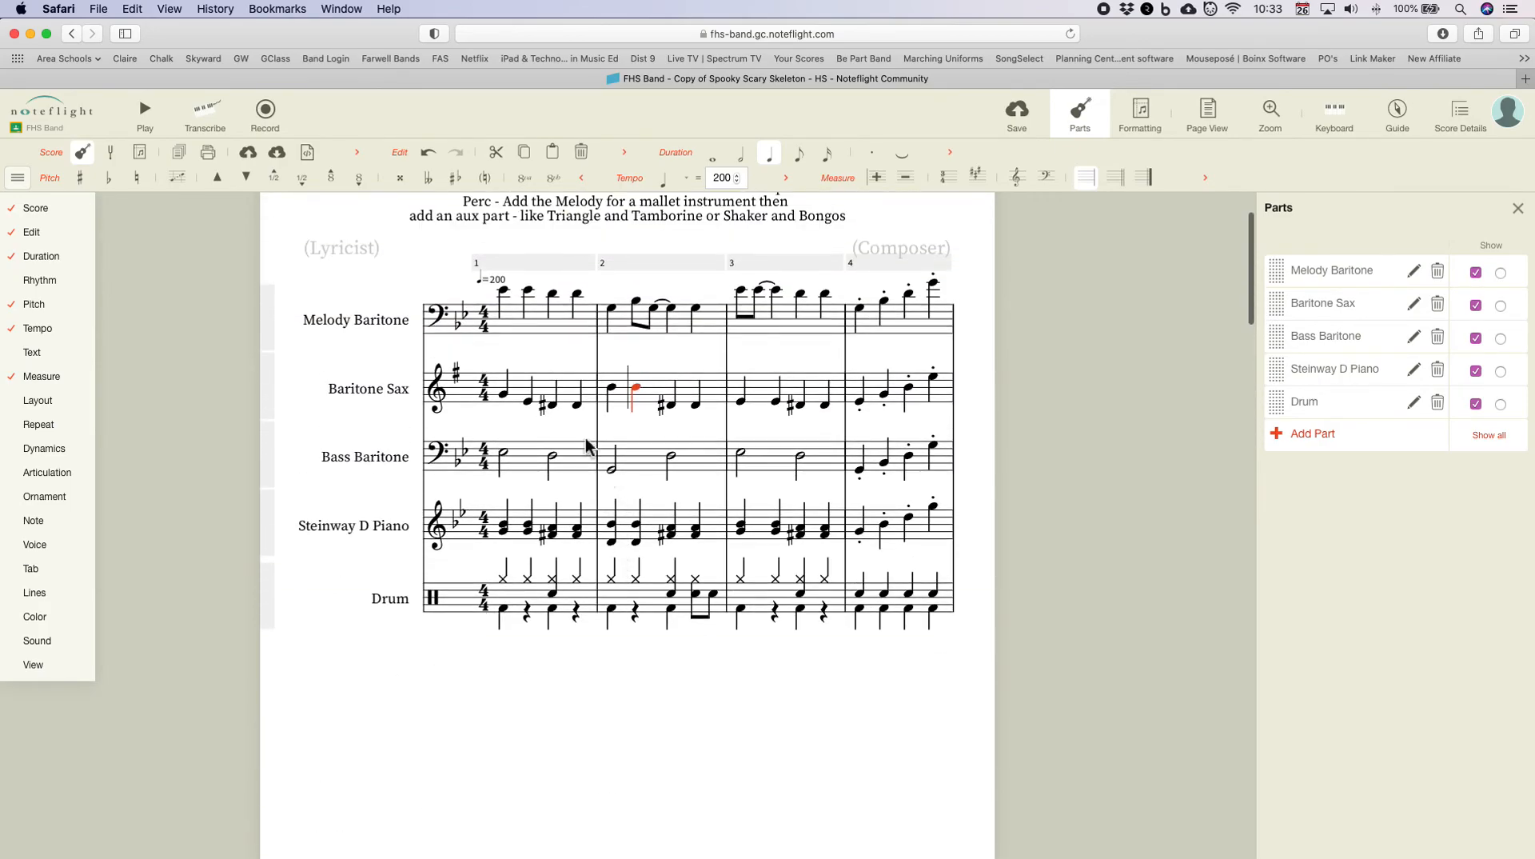
{"action": "left_click", "coordinate": [528, 392]}
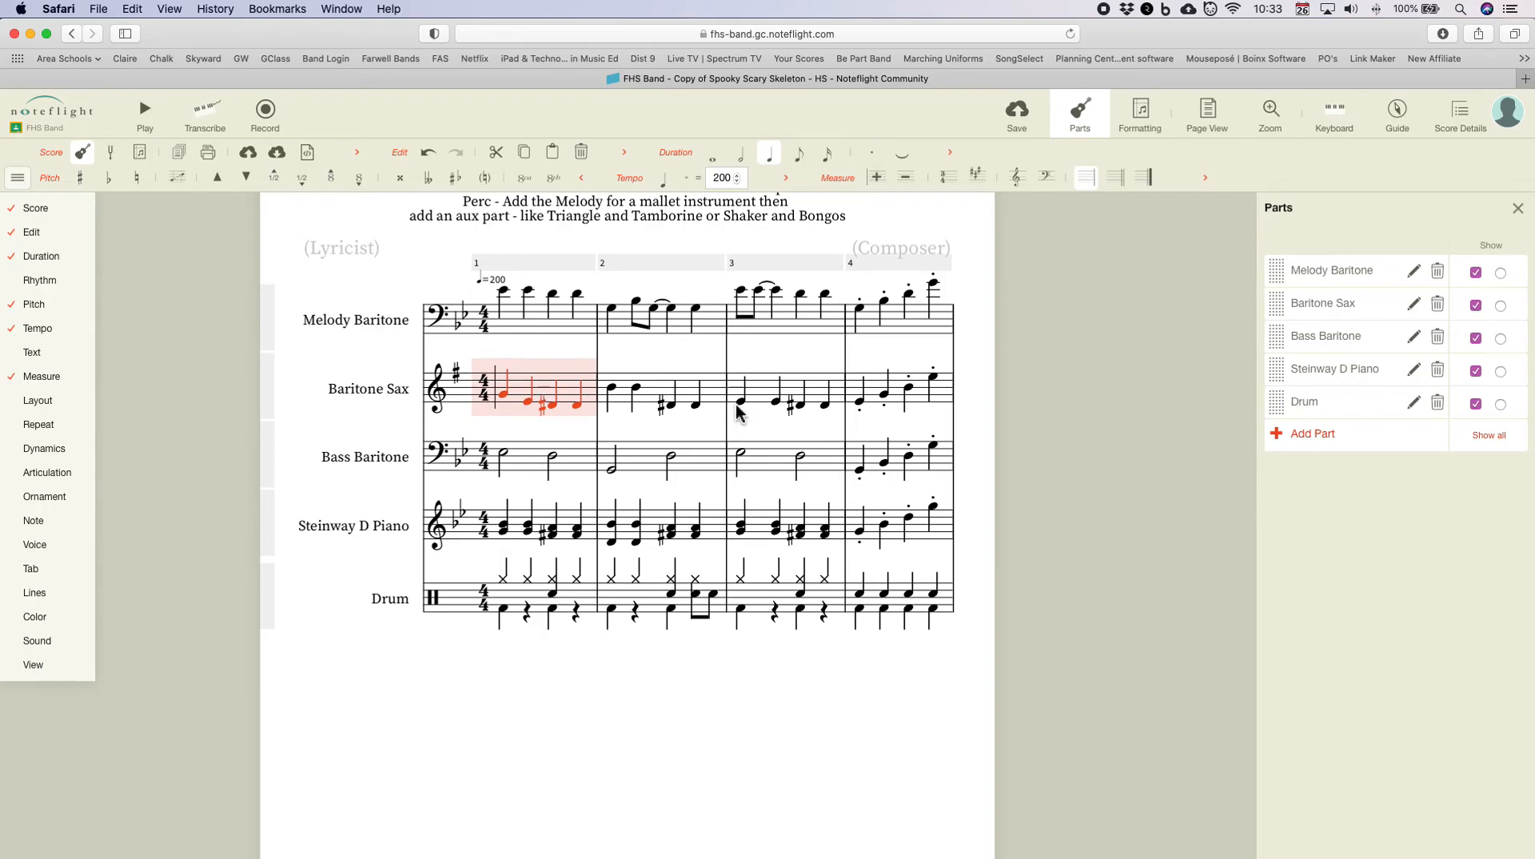
{"action": "left_click", "coordinate": [834, 398], "text": "shift"}
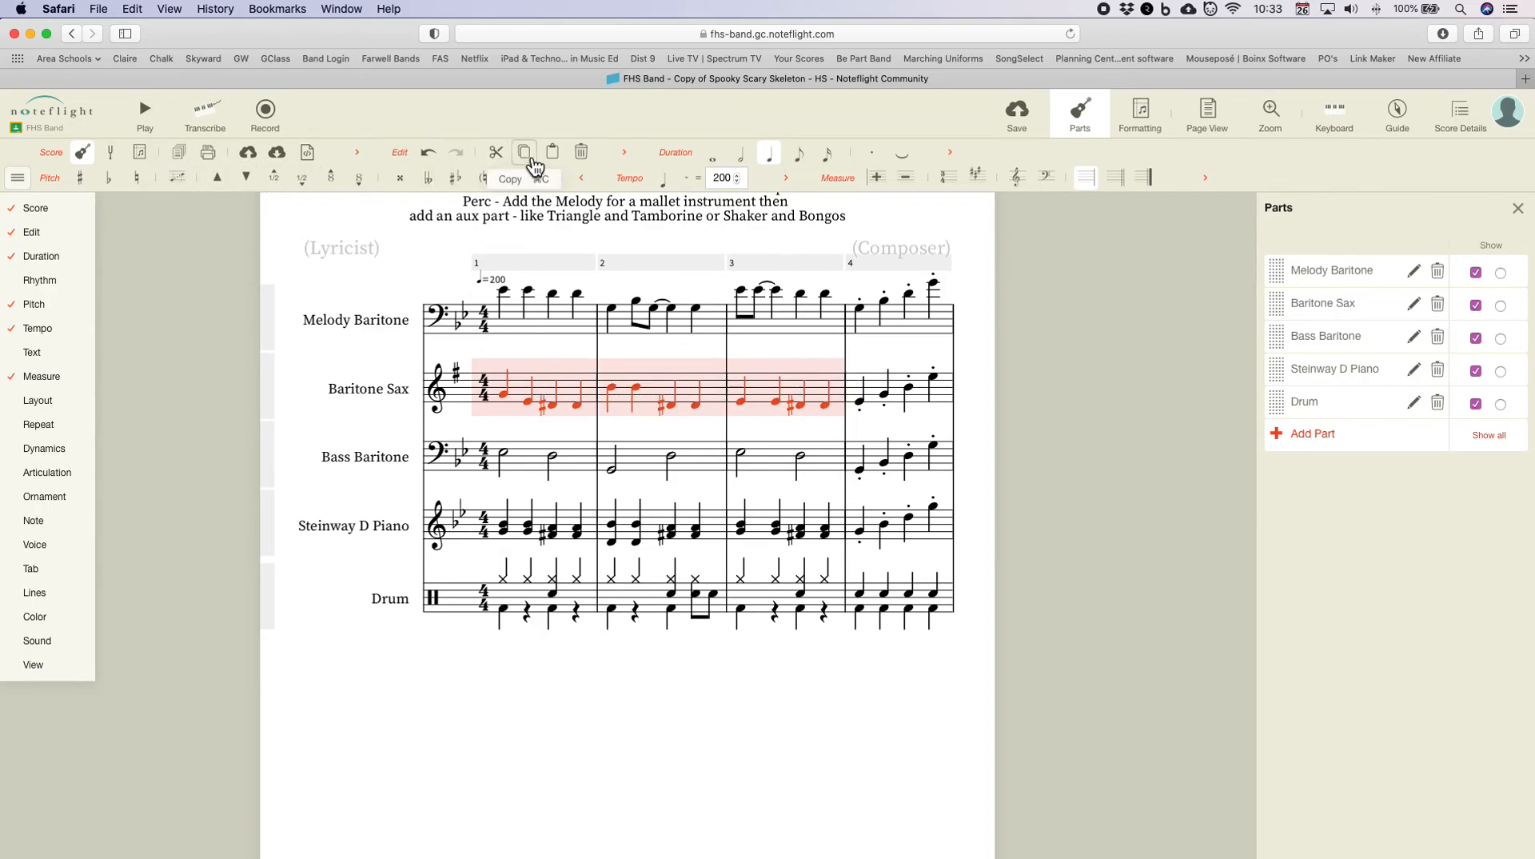
{"action": "scroll", "coordinate": [548, 502], "scroll_direction": "down", "scroll_amount": 10}
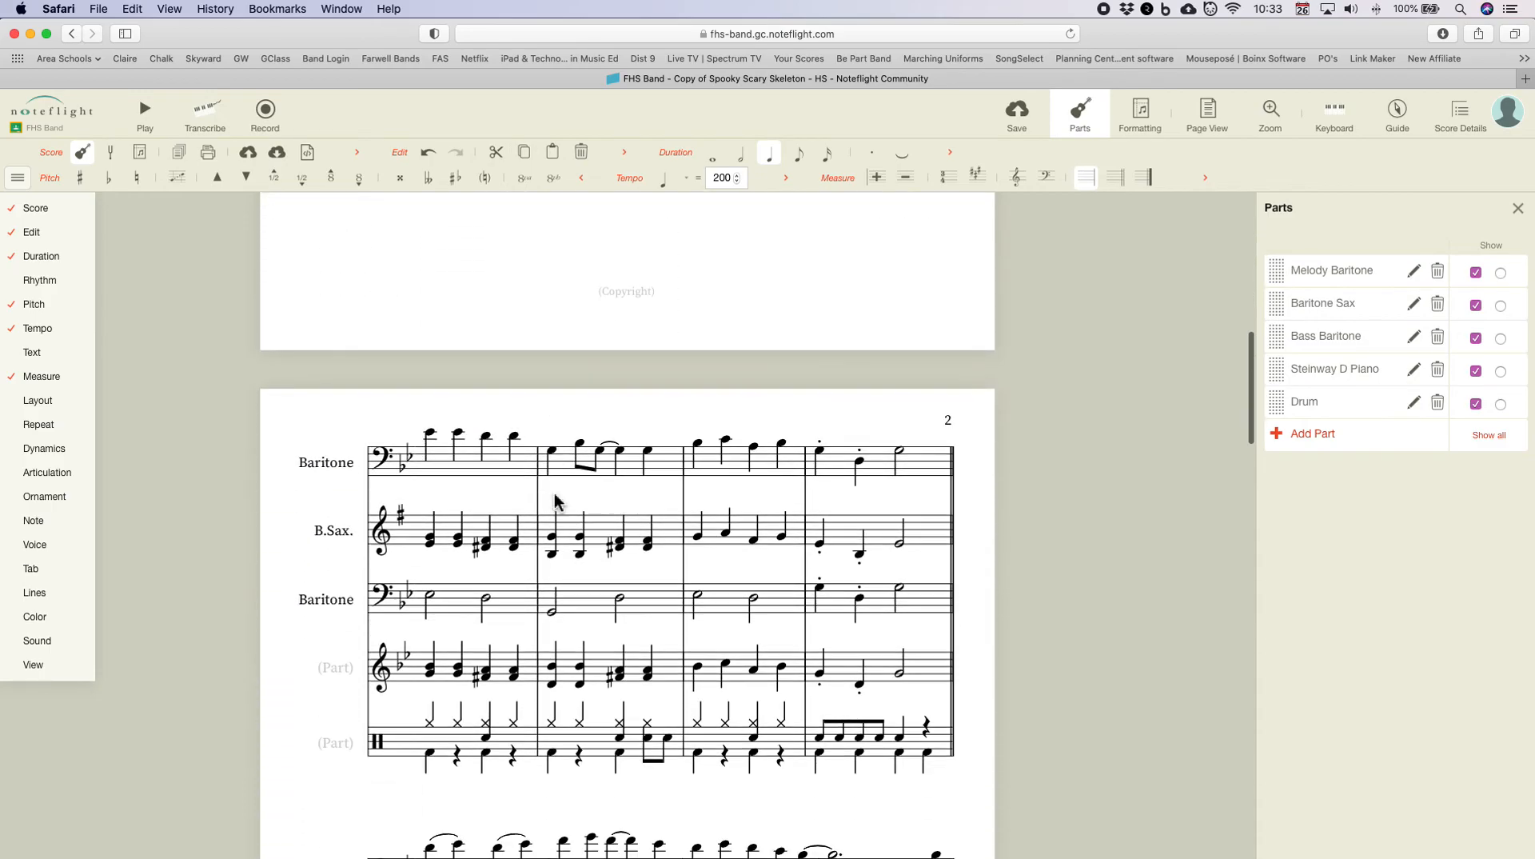
{"action": "left_click", "coordinate": [450, 524]}
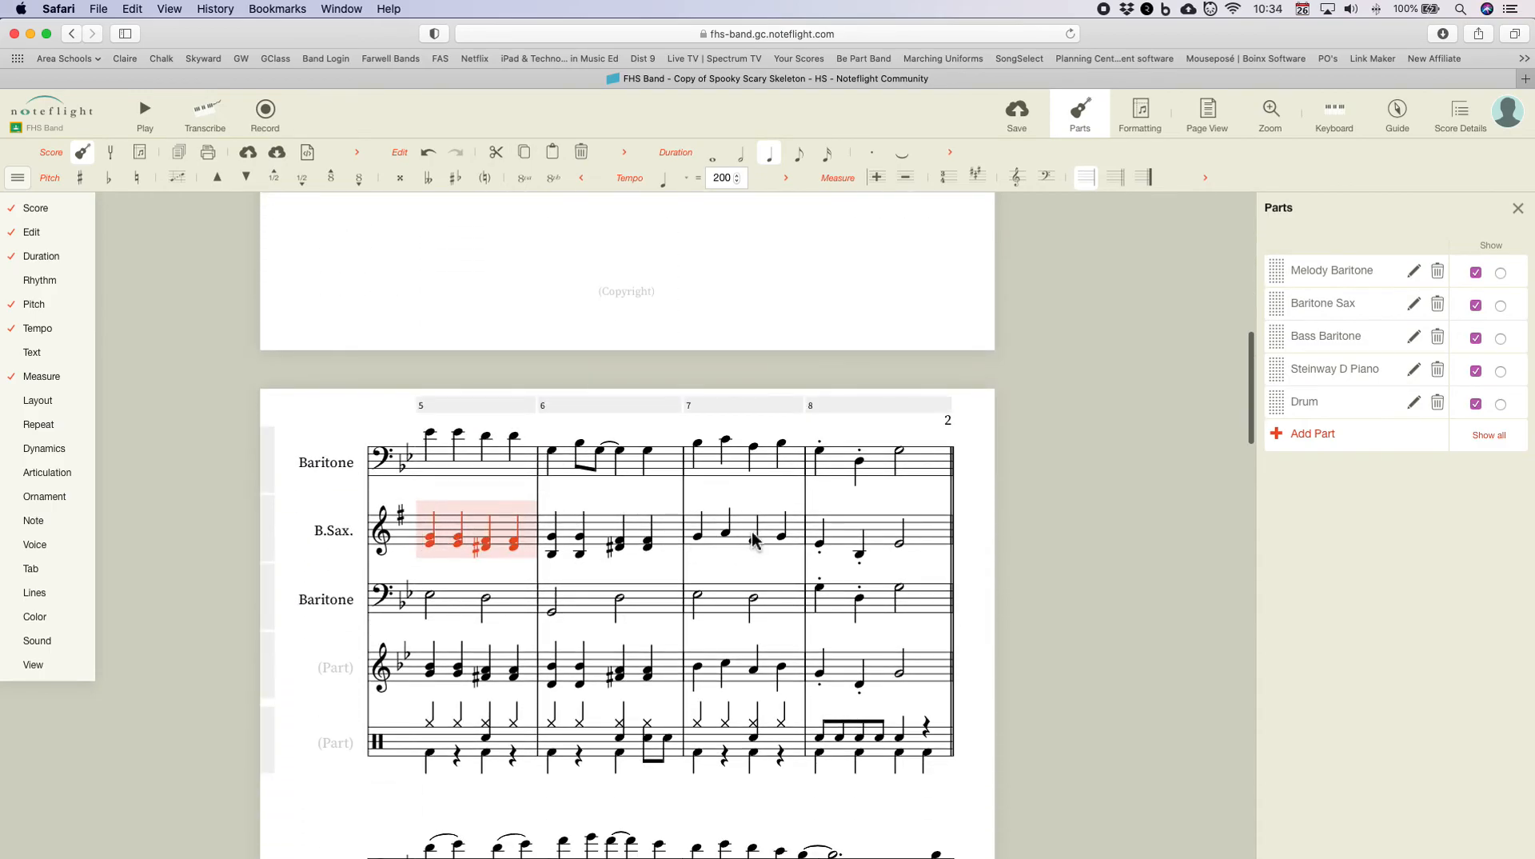
{"action": "left_click", "coordinate": [676, 531], "text": "shift"}
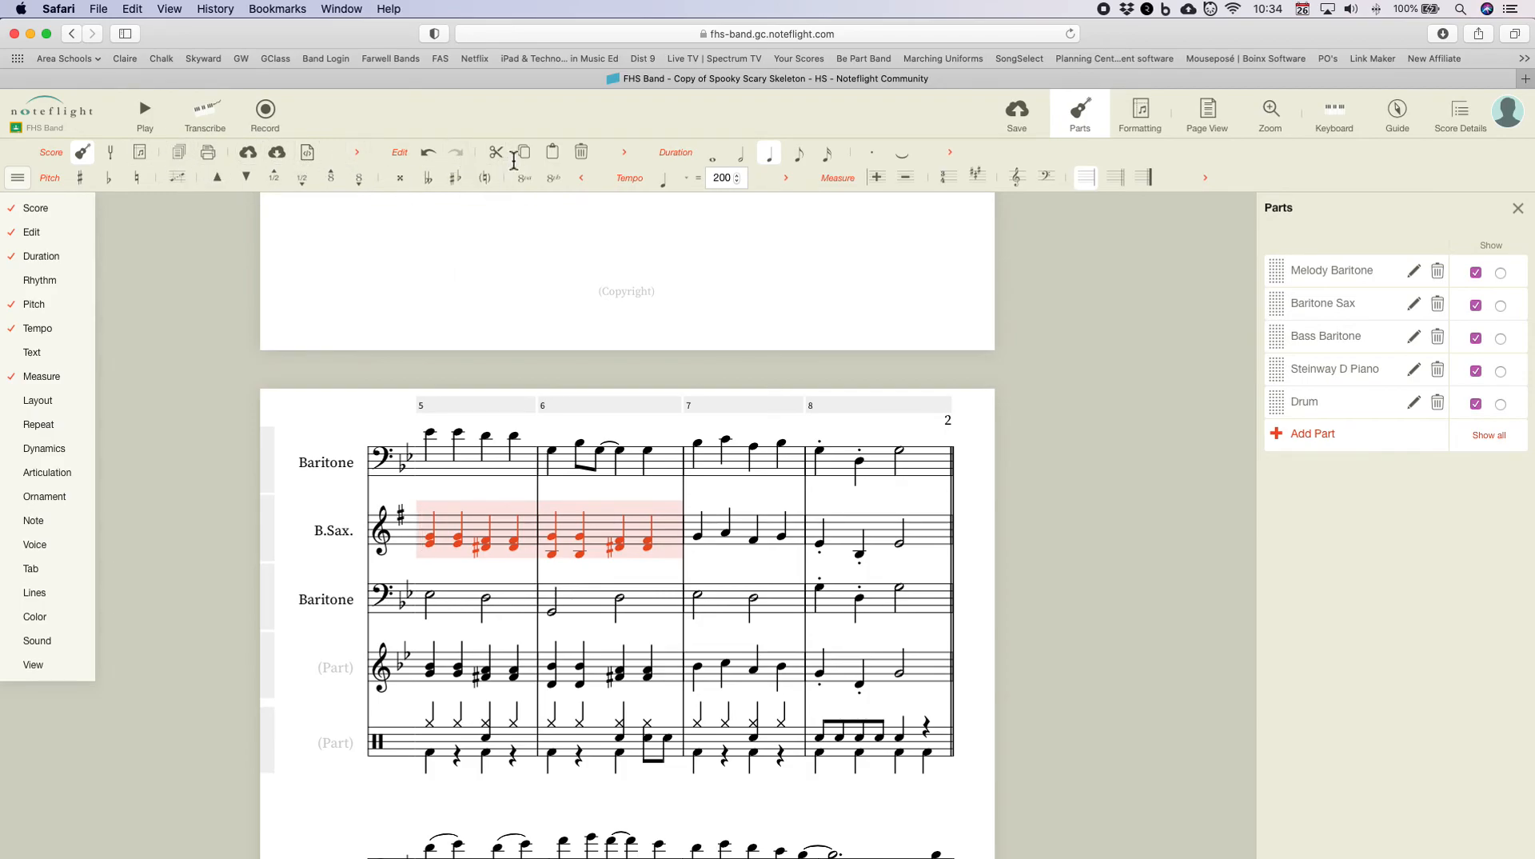
{"action": "left_click", "coordinate": [552, 156]}
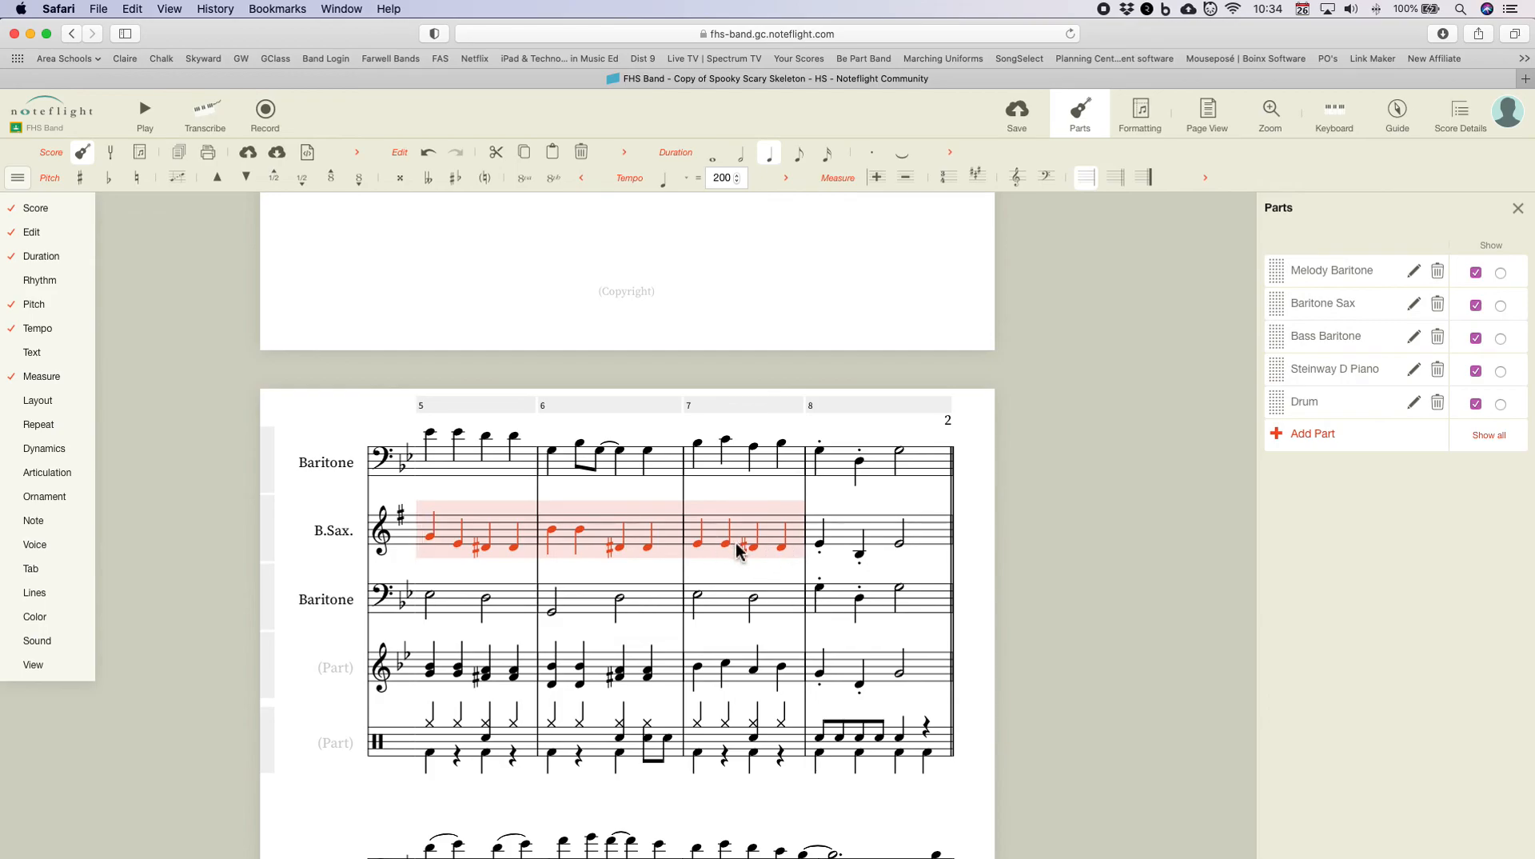
Step: Replace Baritone Sax measure 7 with a copy of the piano's measure 7 and move the pasted notes down an octave
{"action": "left_click", "coordinate": [739, 670]}
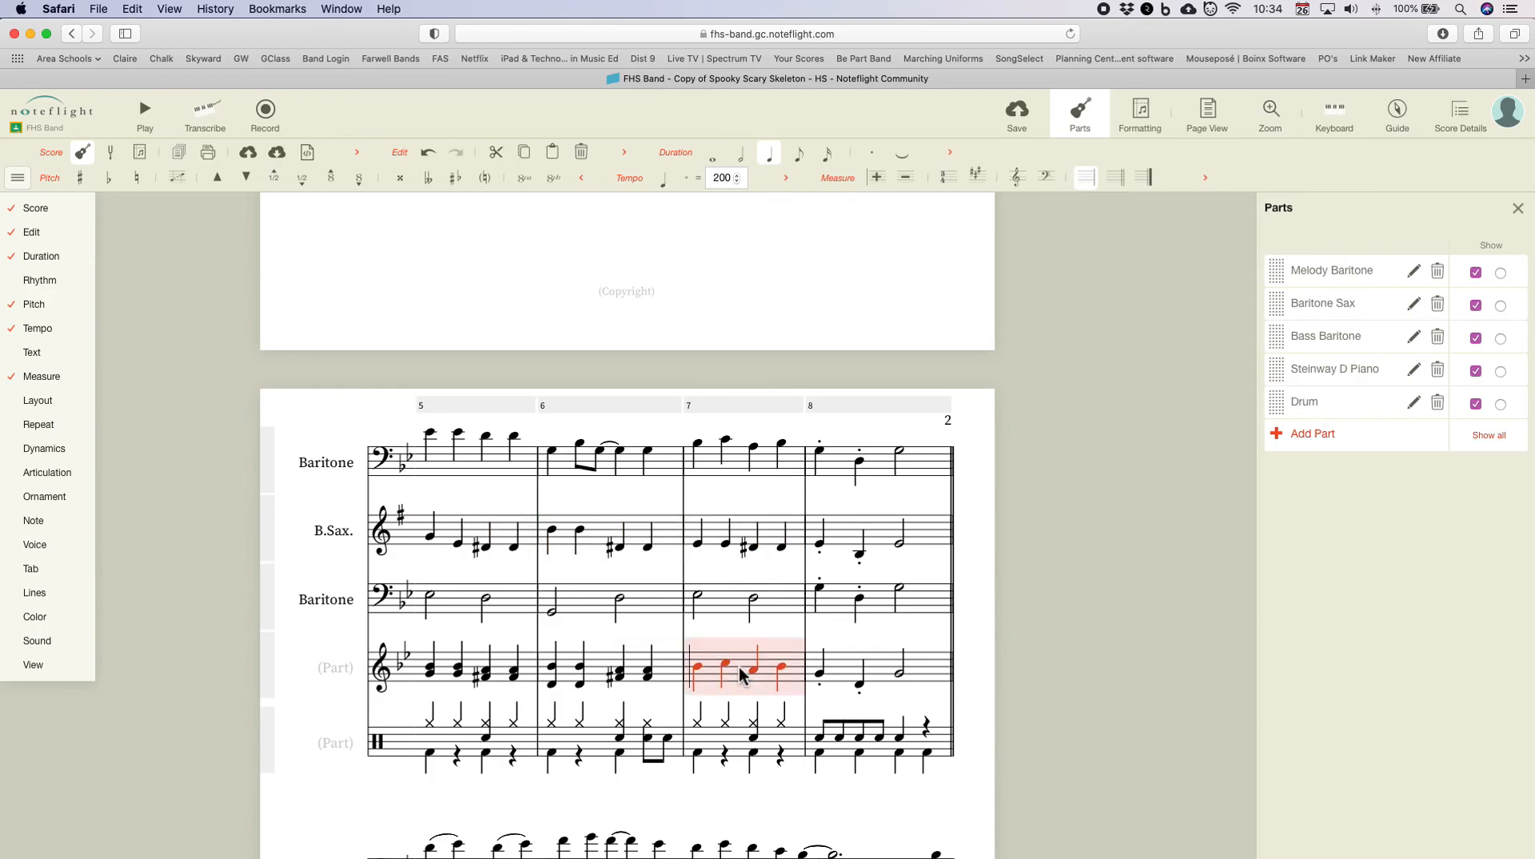
{"action": "left_click", "coordinate": [526, 160]}
{"action": "left_click", "coordinate": [742, 544]}
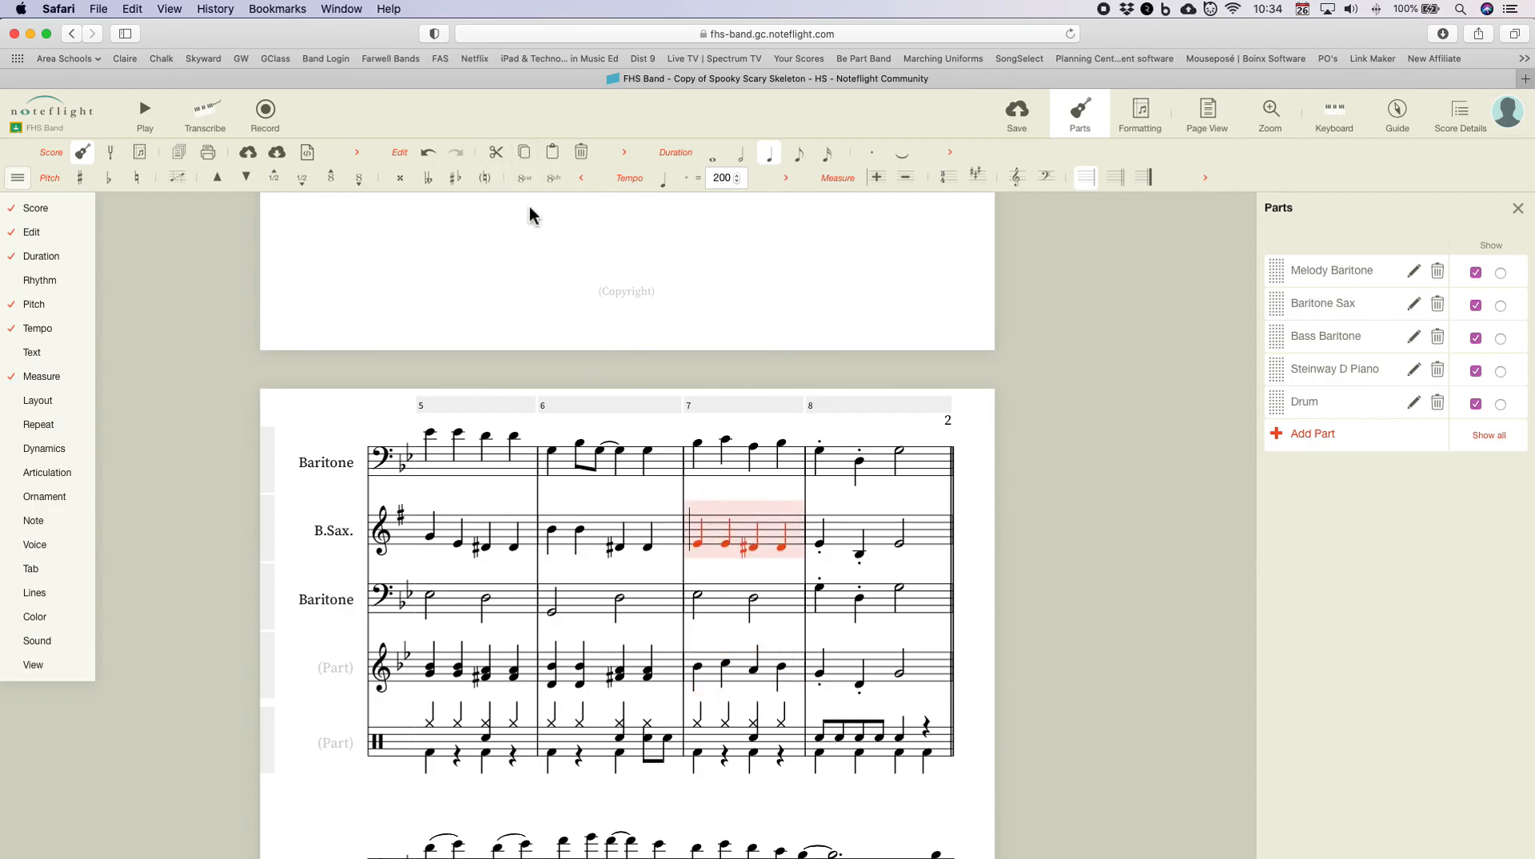
{"action": "left_click", "coordinate": [553, 155]}
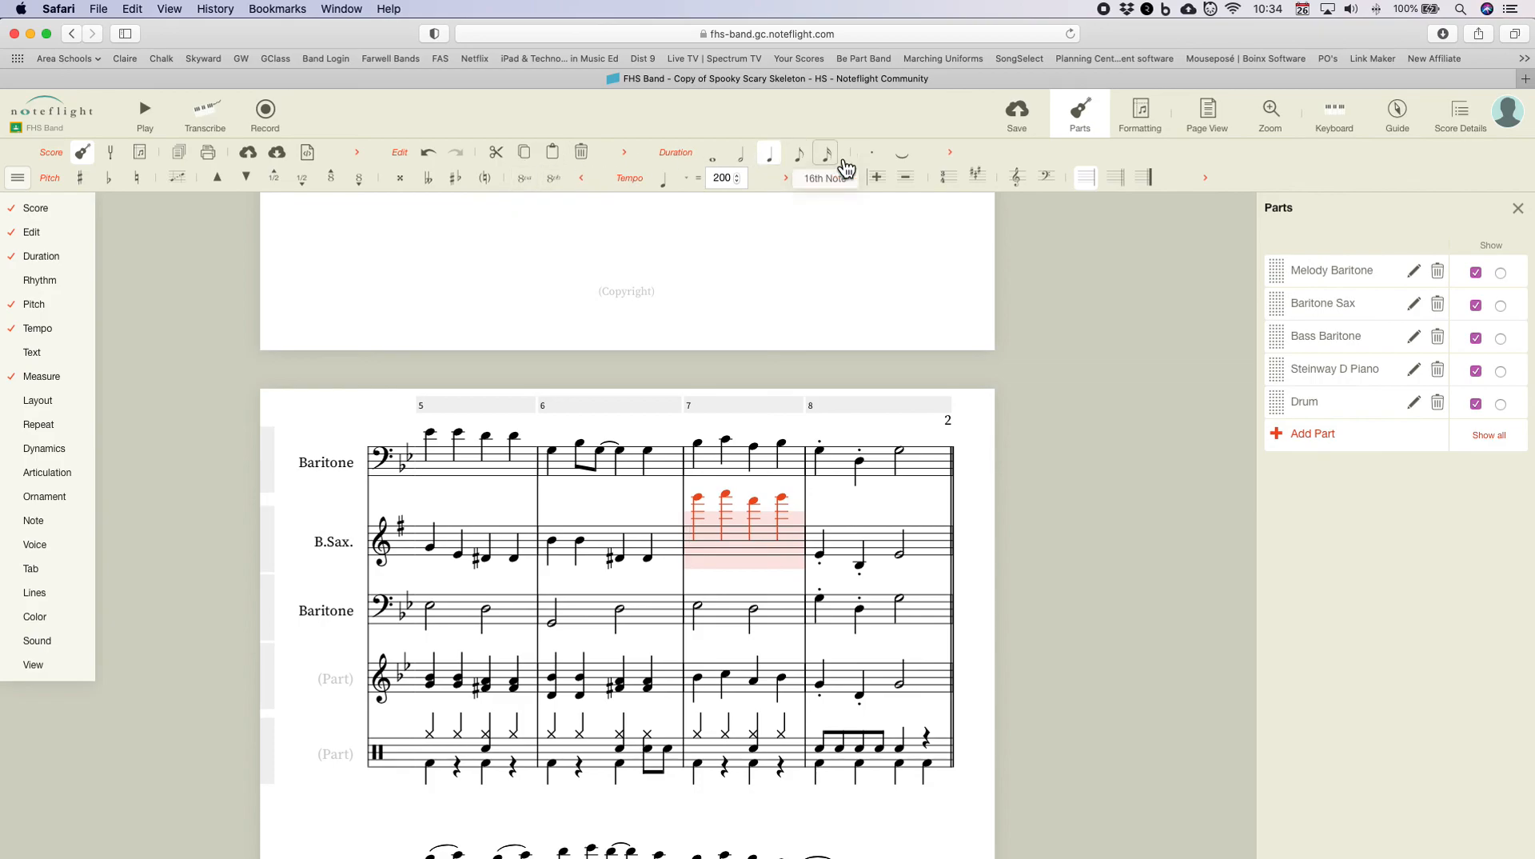
{"action": "left_click", "coordinate": [371, 190]}
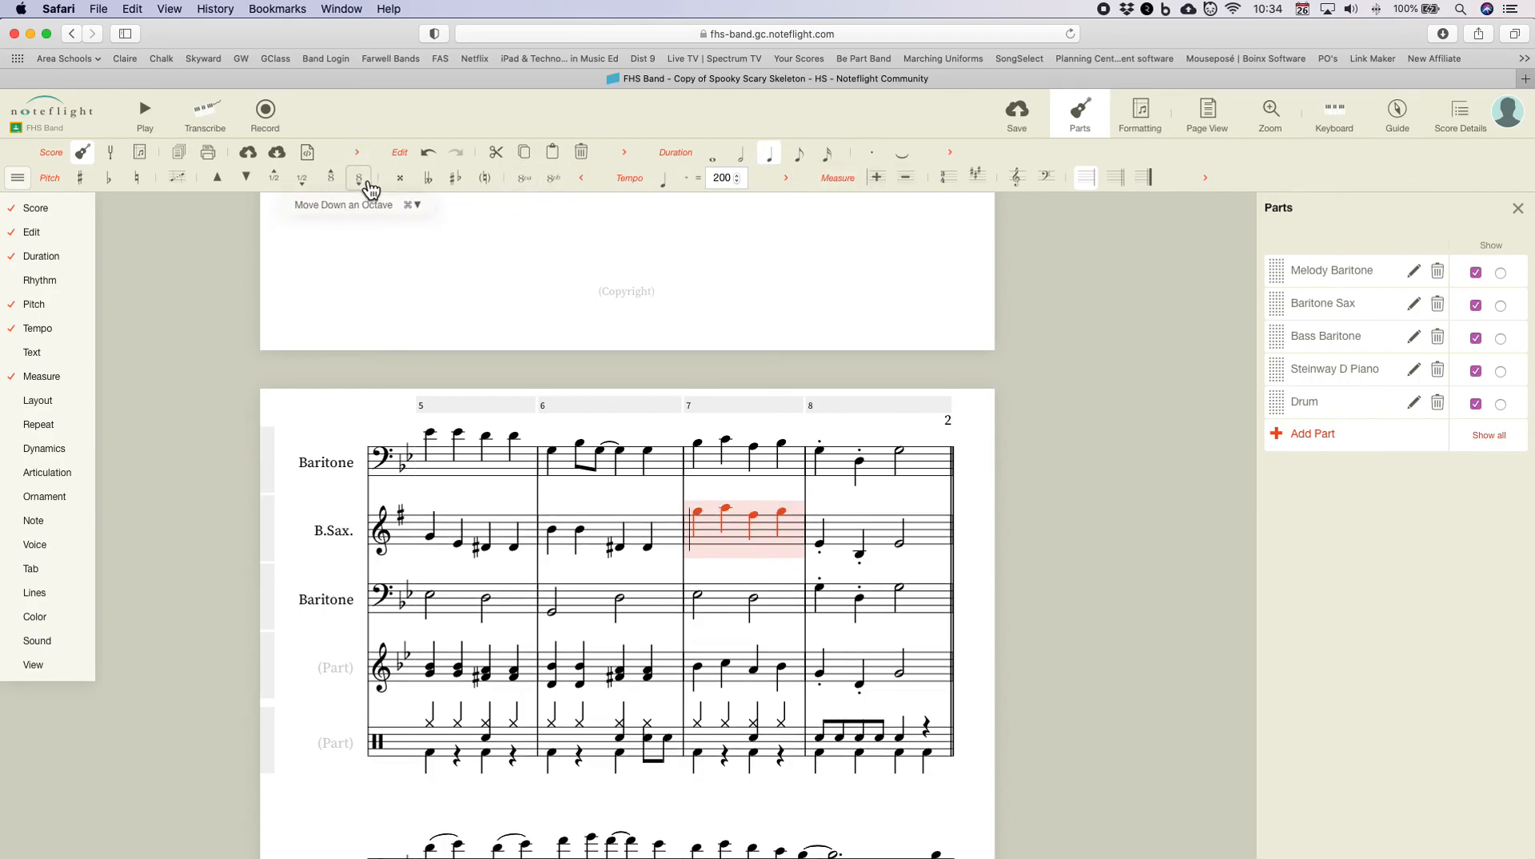